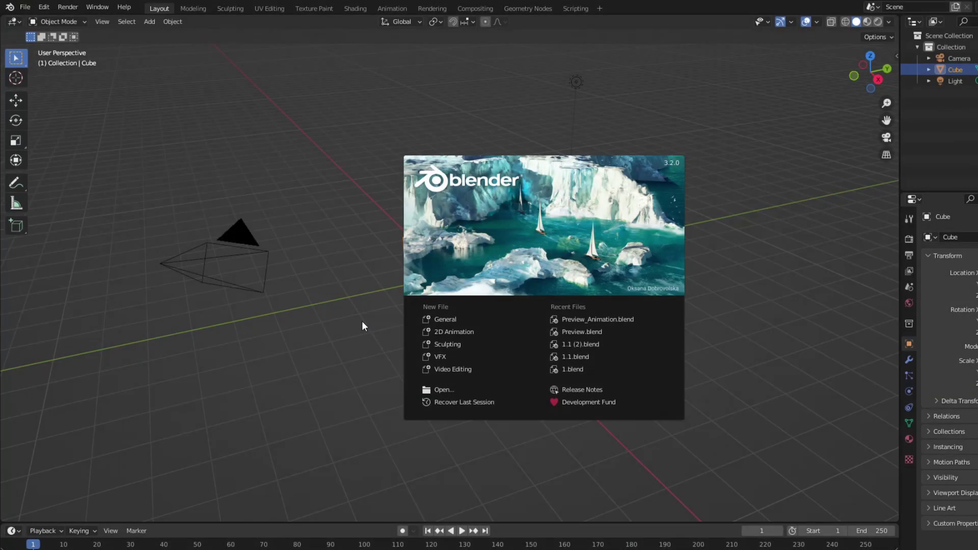
Inset one side face of the default cube by about 0.69 m to outline a small square window.
left_click(362, 321)
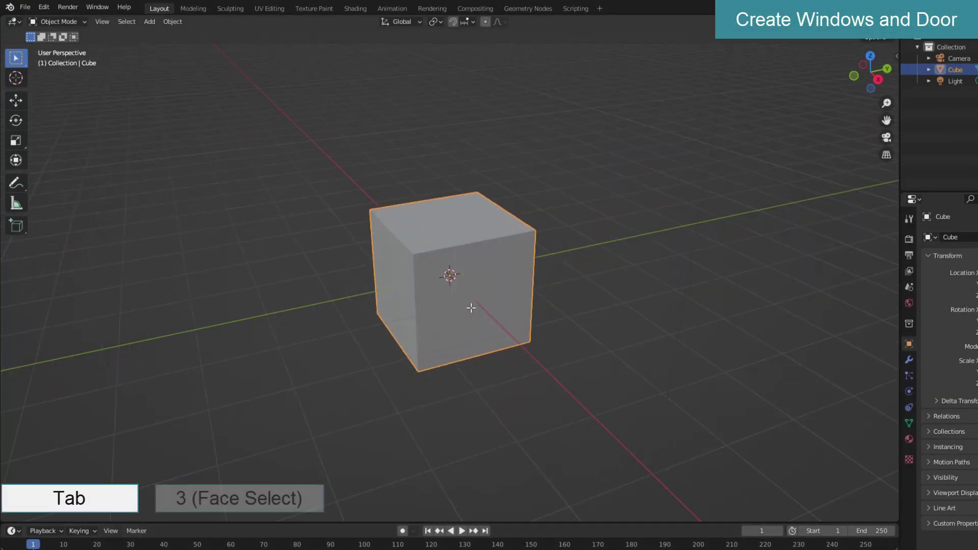
key("Tab")
key("3")
left_click(509, 340)
key("i")
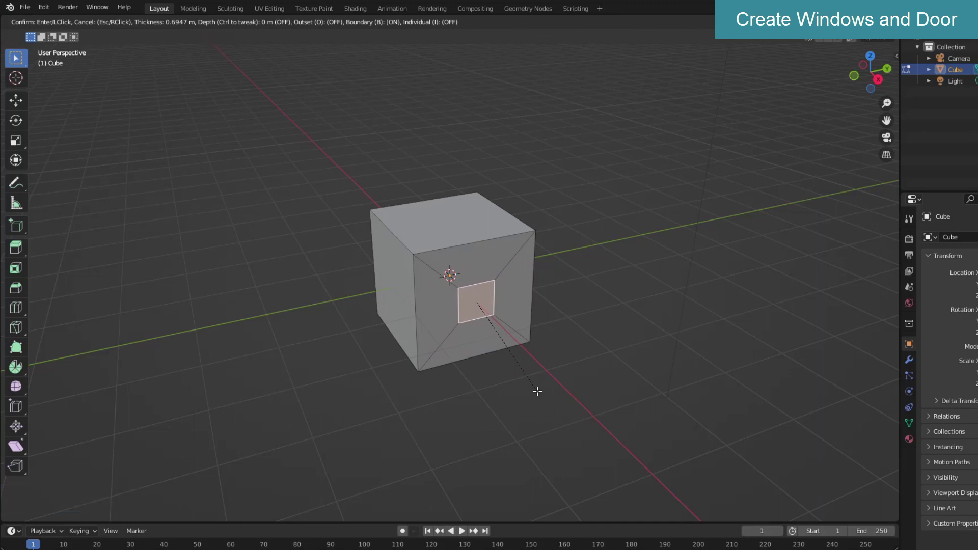
left_click(538, 393)
Duplicate the inset square face in place and separate the copy from the cube as its own object.
scroll(533, 397, "up", 4)
middle_click_drag(533, 400, 498, 286, "shift")
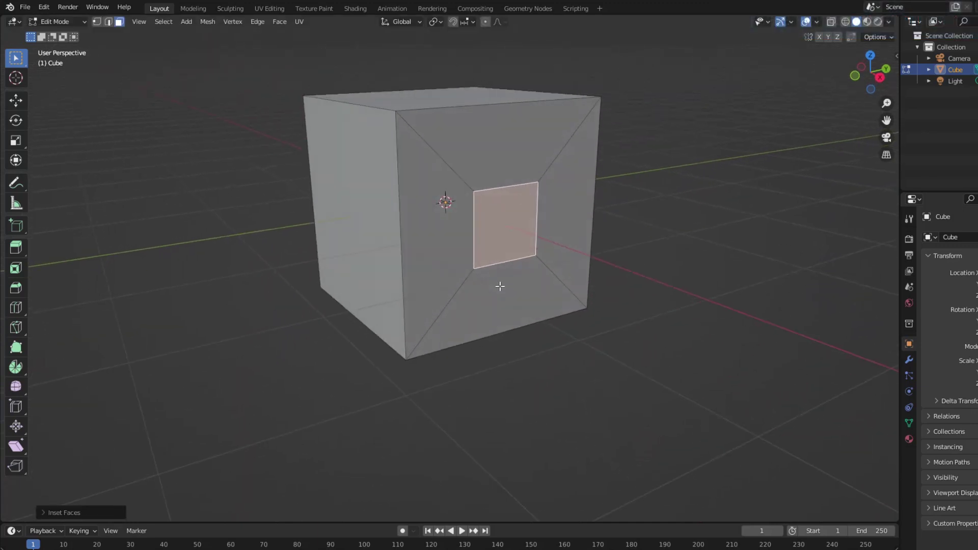
key("shift+d")
key("Escape")
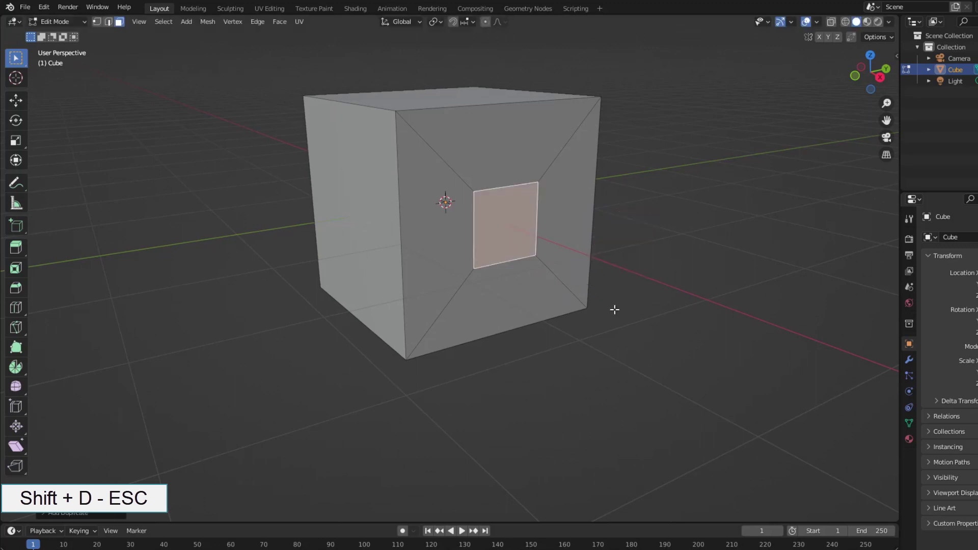
left_click(208, 22)
mouse_move(227, 124)
left_click(312, 125)
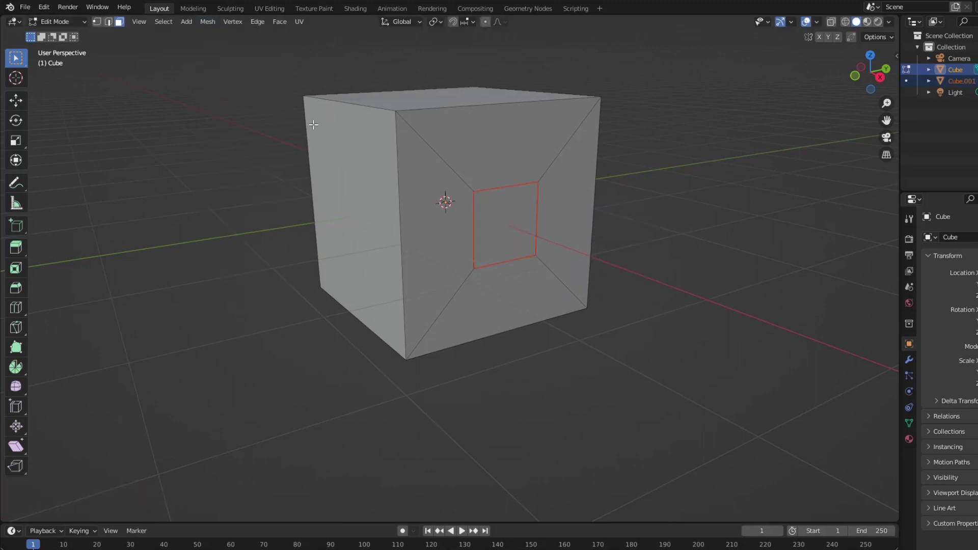
Rename the separated face object as Window and make it the only selected object in Object Mode.
double_click(954, 80)
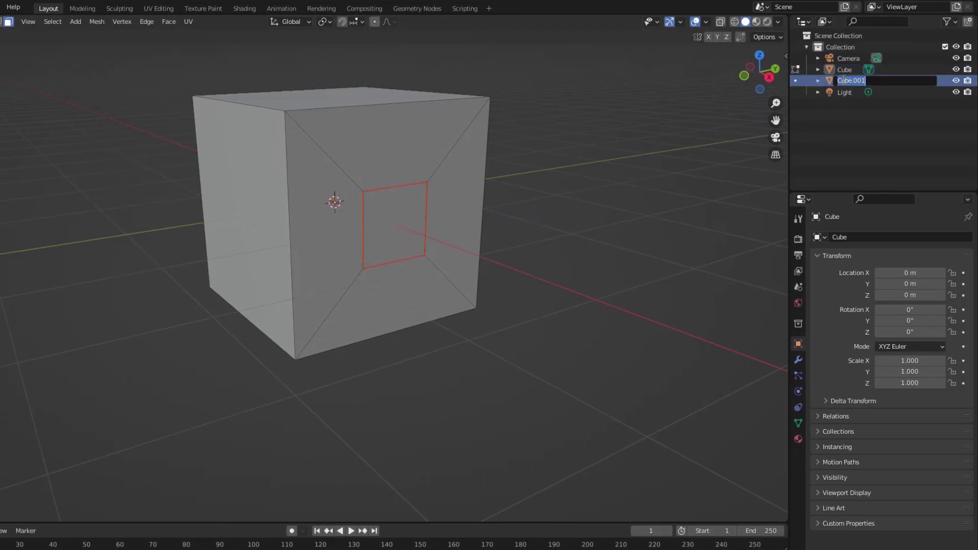
type("Window")
key("Tab")
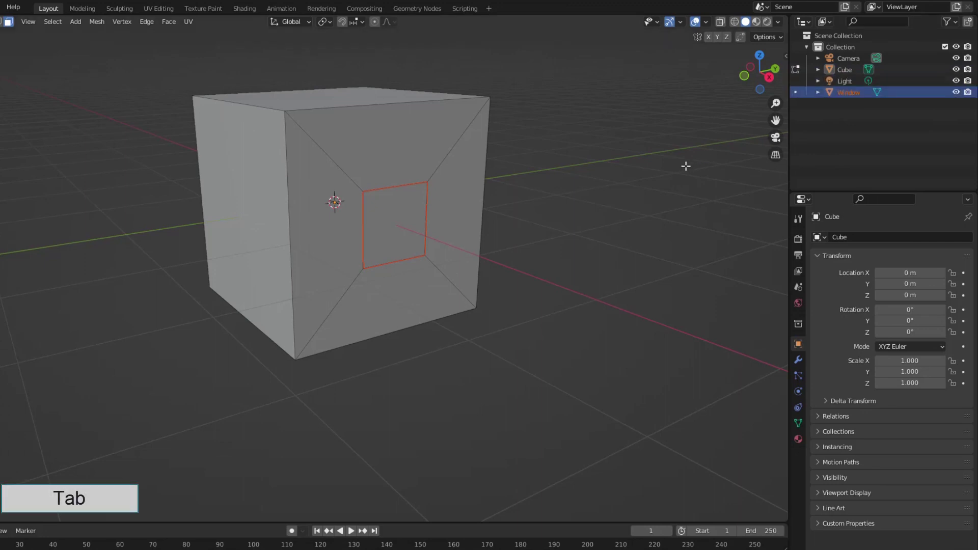
key("Tab")
left_click(848, 92)
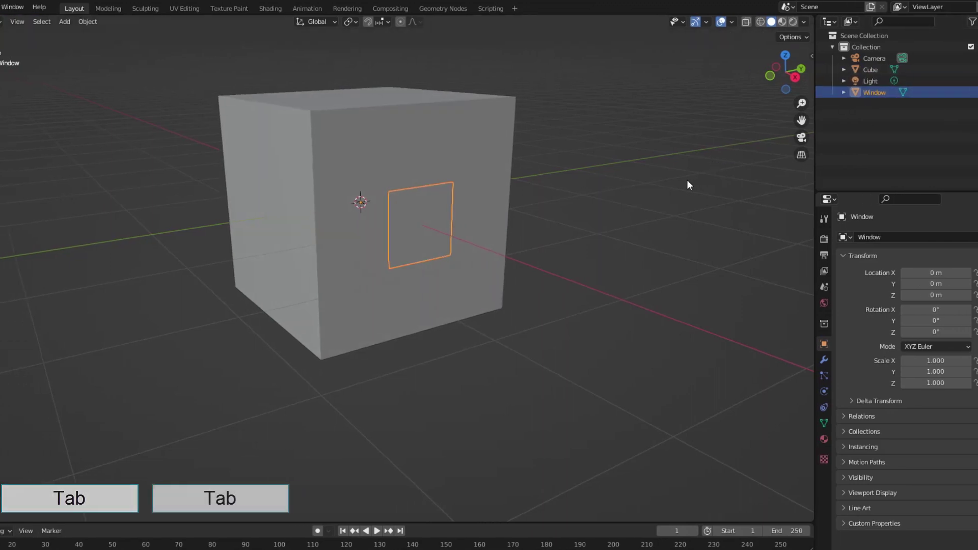
Extrude the Window object's face slightly outward from the wall in Edit Mode.
key("Tab")
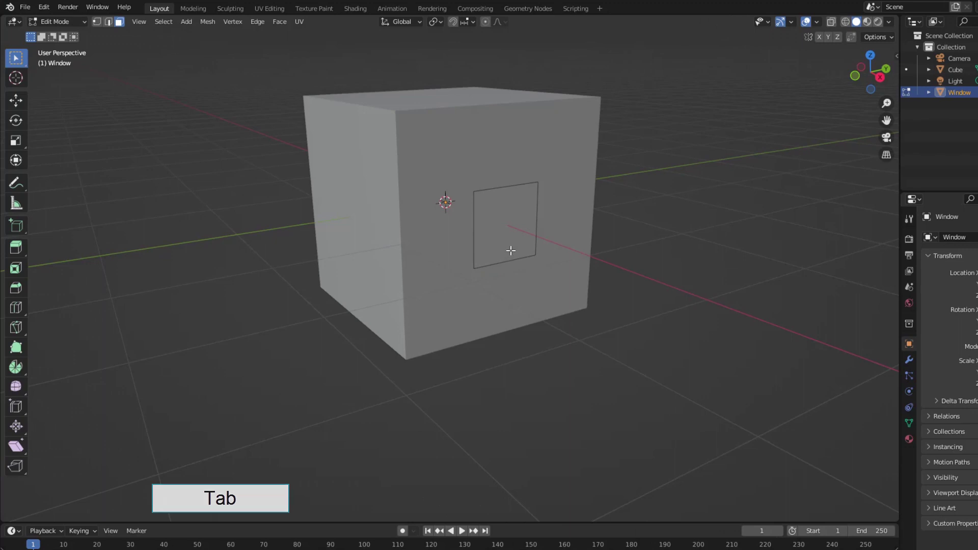
left_click(507, 233)
key("e")
middle_click_drag(546, 301, 553, 323)
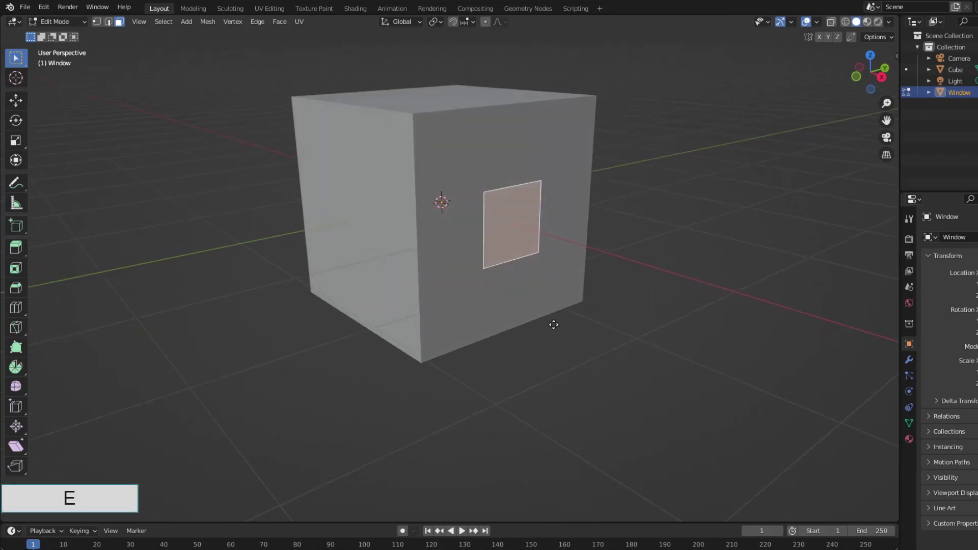
key("e")
left_click(559, 324)
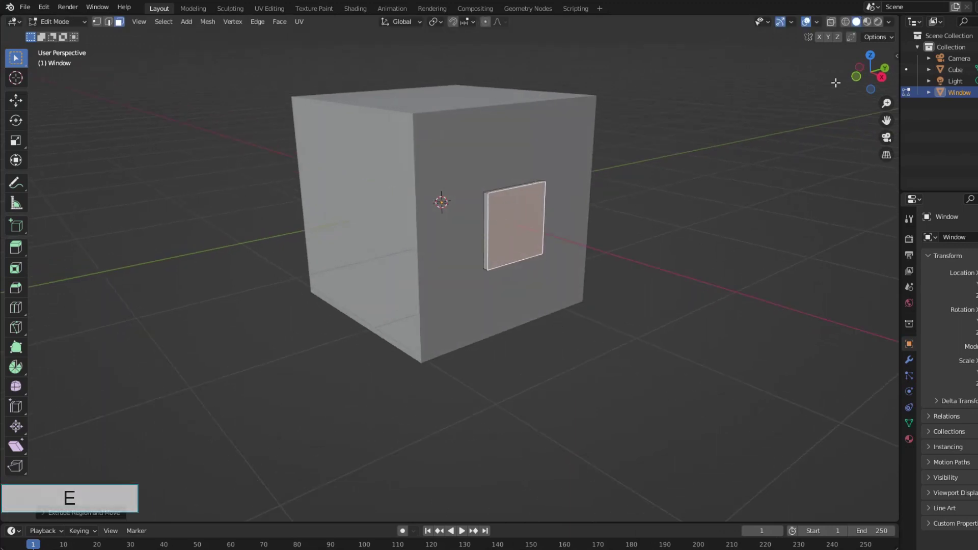
Turn on Cavity and set the viewport shading color to Random.
left_click(889, 21)
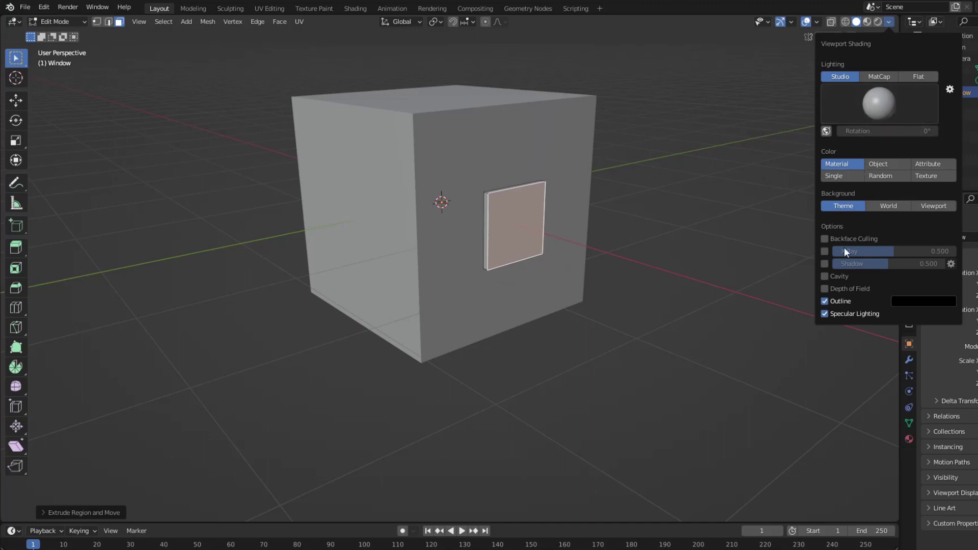
left_click(826, 276)
left_click(876, 173)
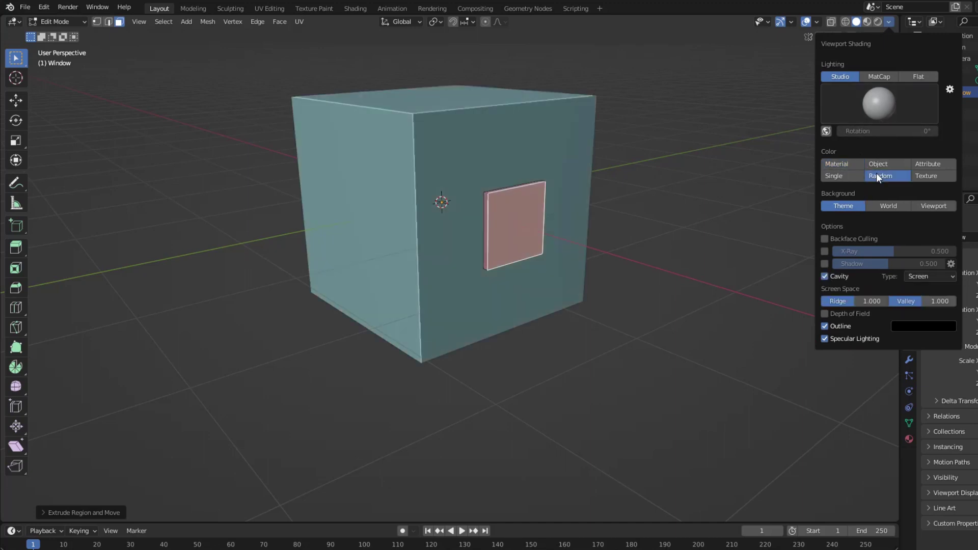
Inset the window's front face slightly and divide it into four panes with one vertical and one horizontal loop cut.
key("i")
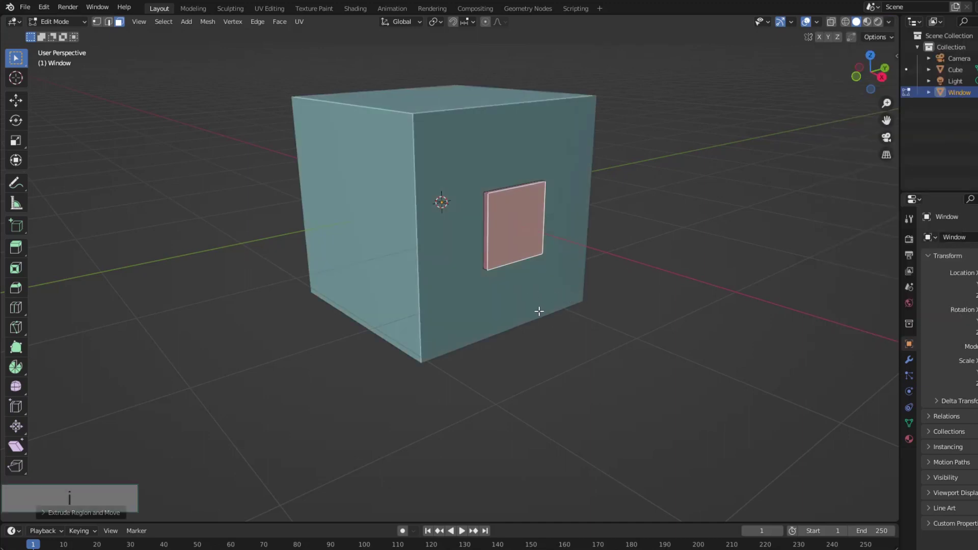
left_click(539, 302)
key("ctrl+r")
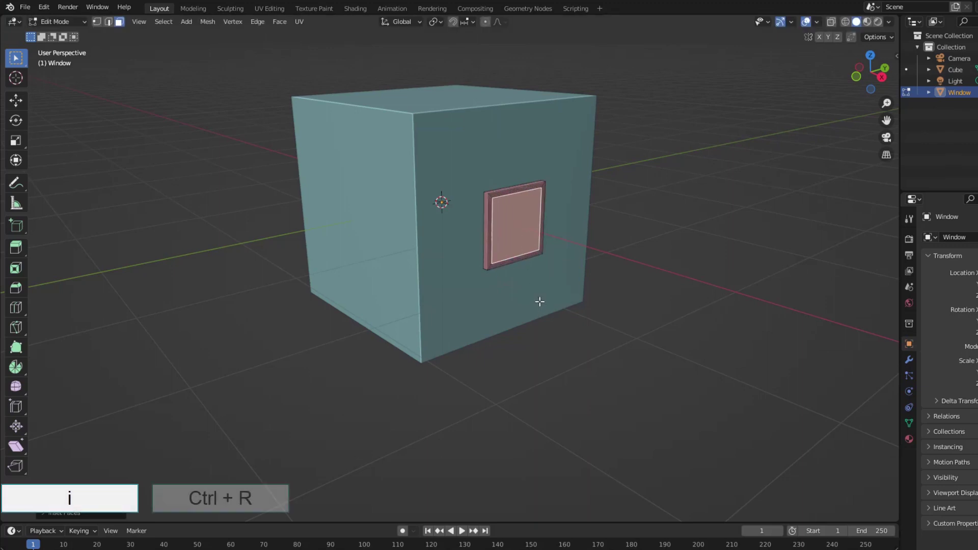
middle_click_drag(540, 301, 528, 296)
left_click(518, 249)
key("ctrl+r")
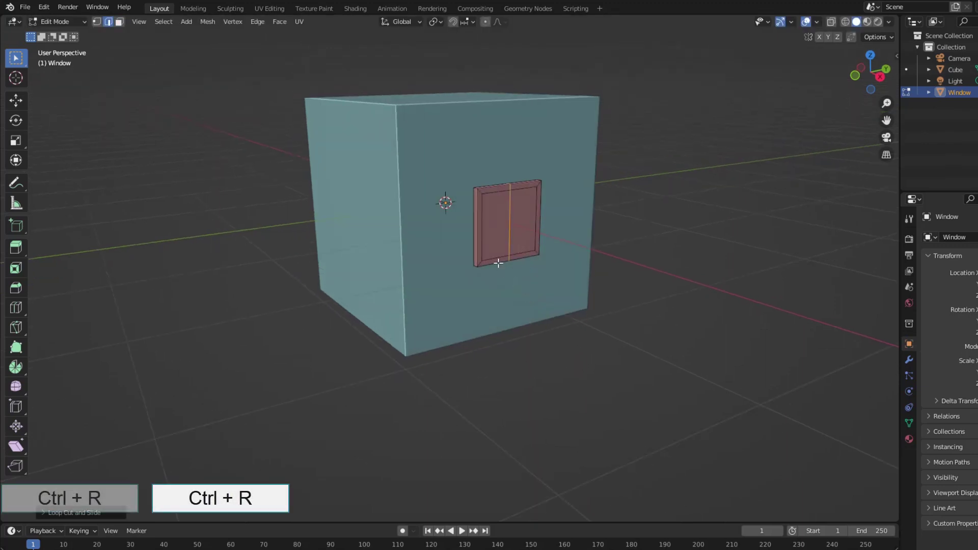
left_click(498, 244)
Select the window's four pane faces and inset them individually by about 0.022 m.
key("3")
left_click(497, 243)
left_click(497, 203, "shift")
left_click(524, 204, "shift")
left_click(526, 234, "shift")
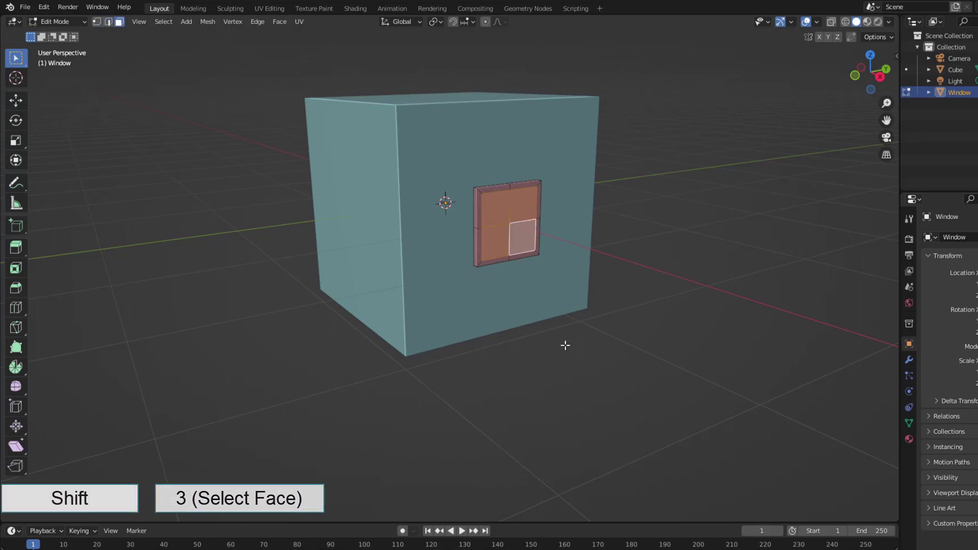
key("i")
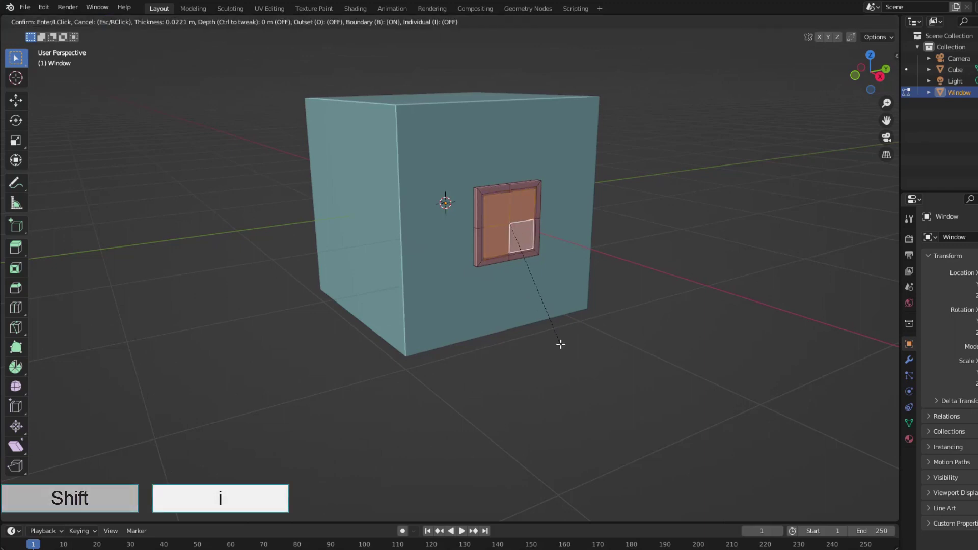
left_click(561, 344)
left_click(107, 497)
Extrude the four panes about 0.03 m into the window frame and return to Object Mode.
middle_click_drag(518, 347, 525, 362)
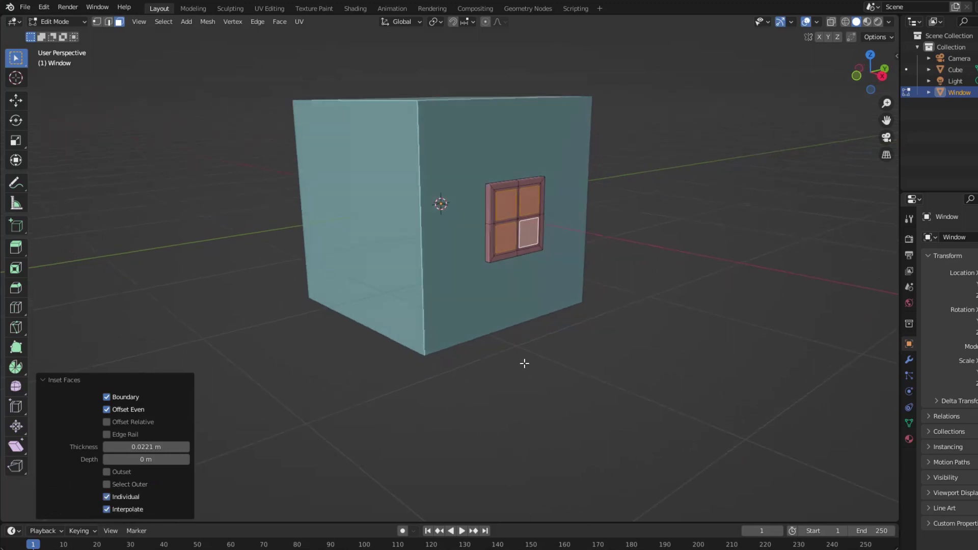
key("e")
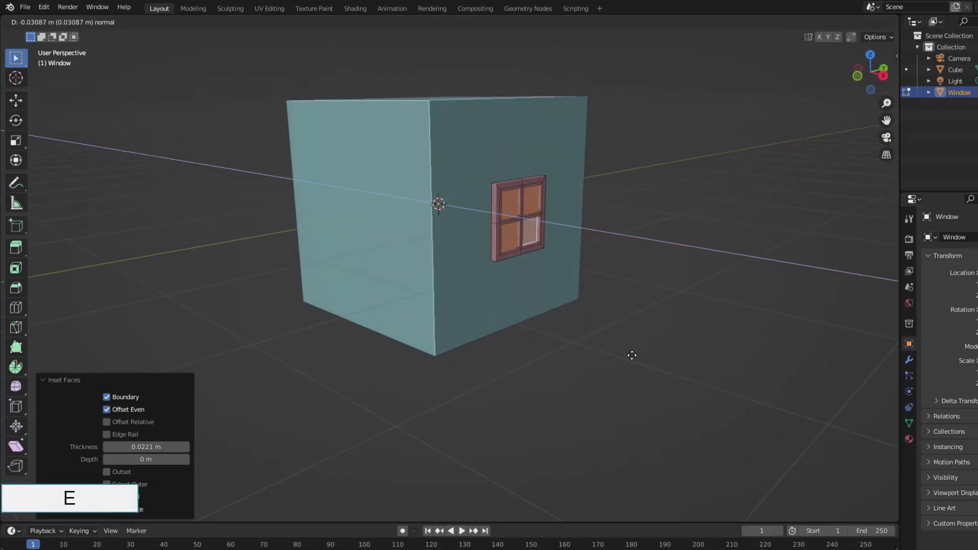
left_click(632, 356)
middle_click_drag(632, 337, 570, 293)
scroll(570, 322, "up", 3)
key("Tab")
scroll(540, 281, "up", 3)
scroll(538, 281, "down", 3)
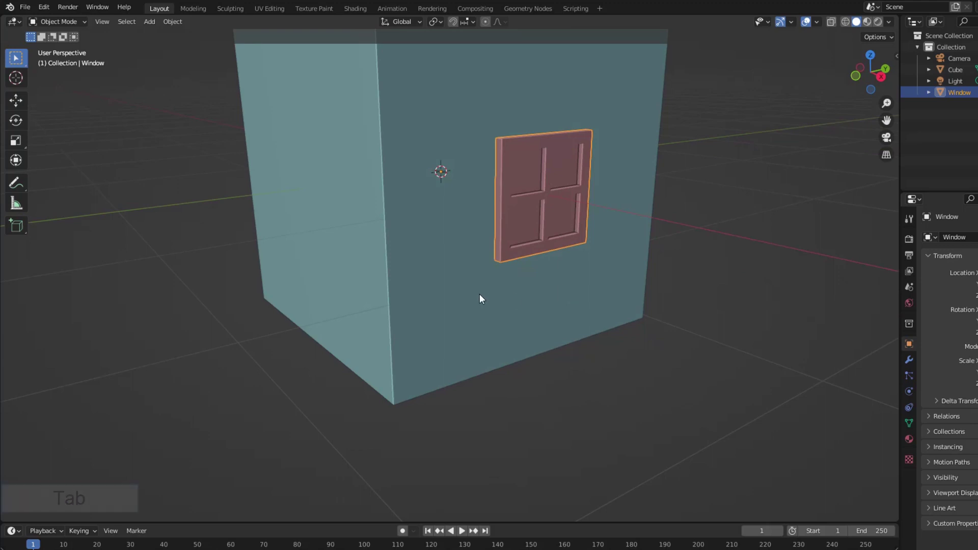
Inset the cube's blank wall face next to the window wall by about 0.67 m for a door.
scroll(479, 297, "up", 2)
middle_click_drag(478, 291, 439, 236)
left_click(439, 236)
key("Tab")
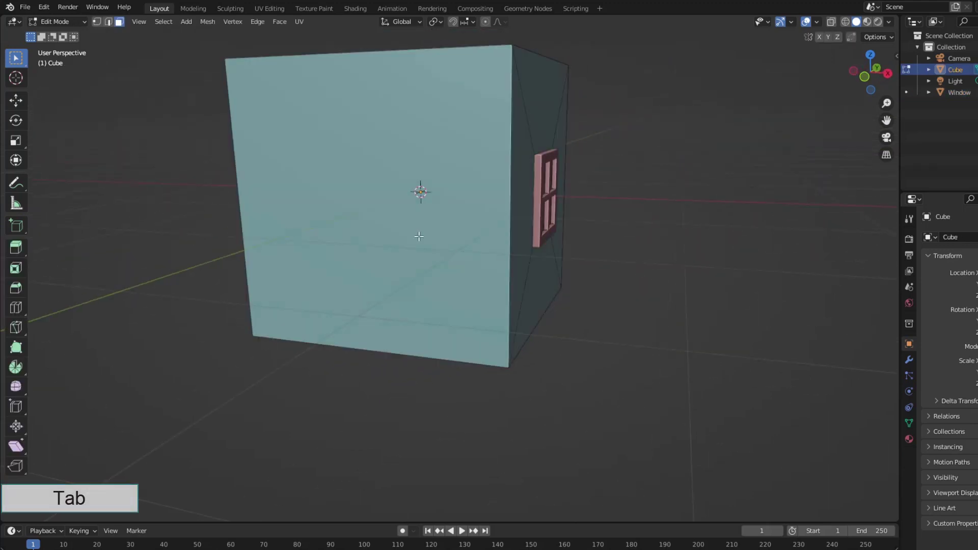
left_click(393, 215)
key("i")
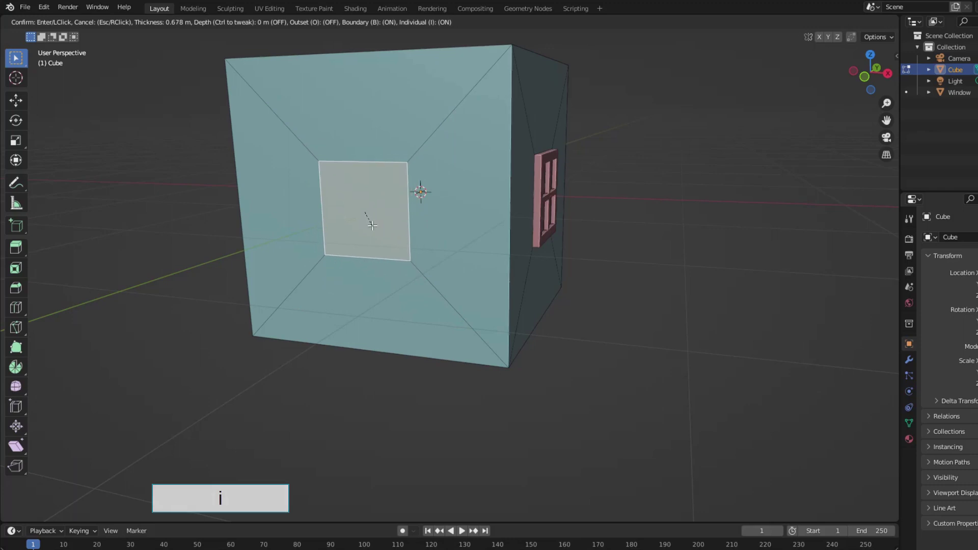
left_click(371, 224)
Scale the inset door face by about 1.69 along Z and move it down about 0.43 m to the wall's base.
key("s")
key("z")
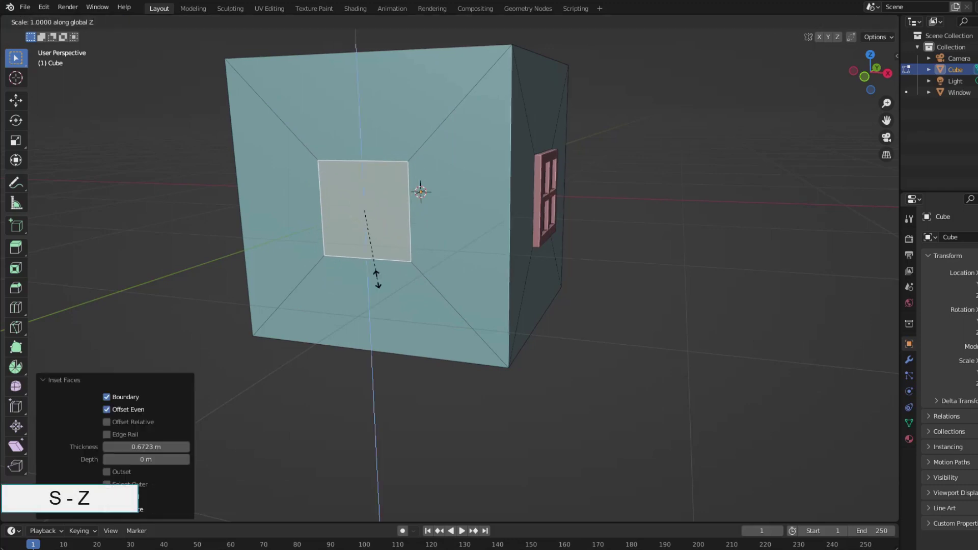
left_click(391, 326)
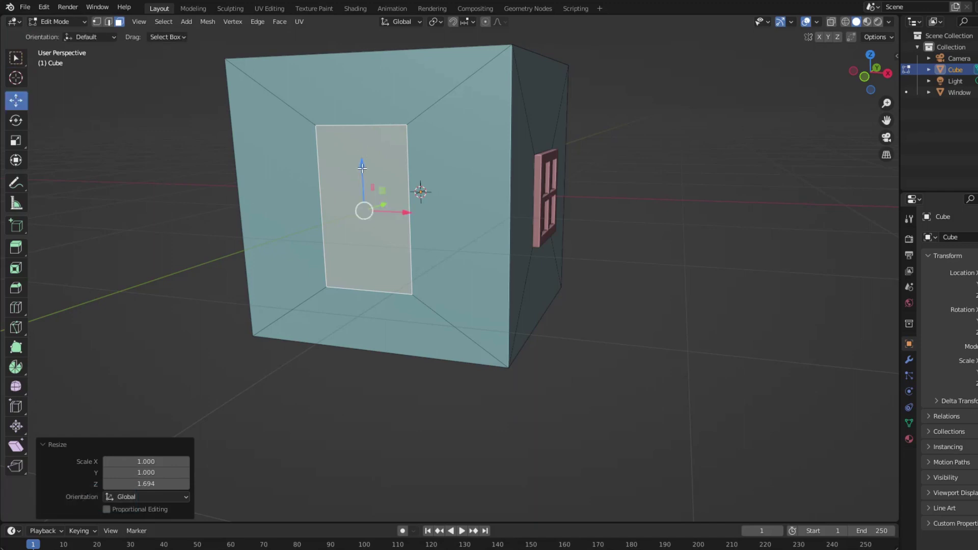
left_click_drag(361, 167, 362, 210)
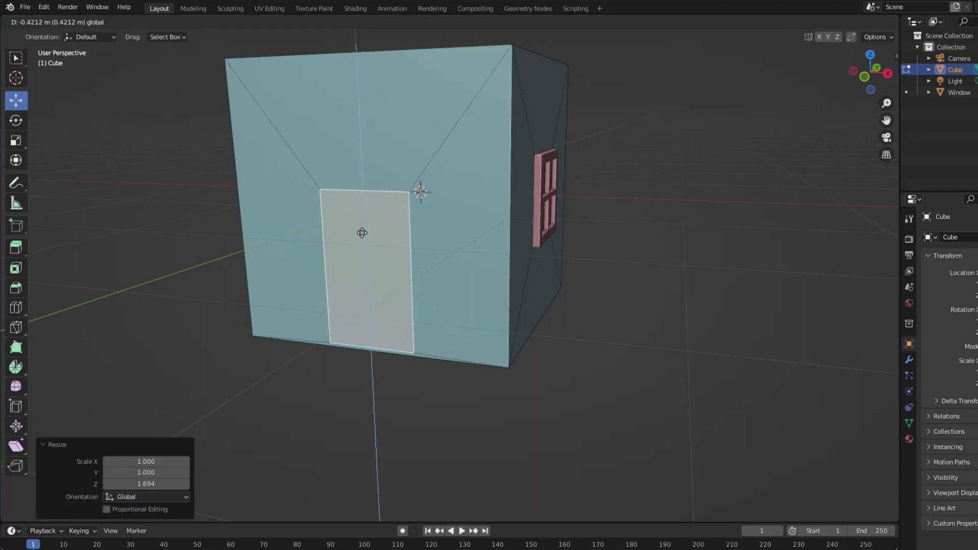
left_click_drag(362, 234, 362, 233)
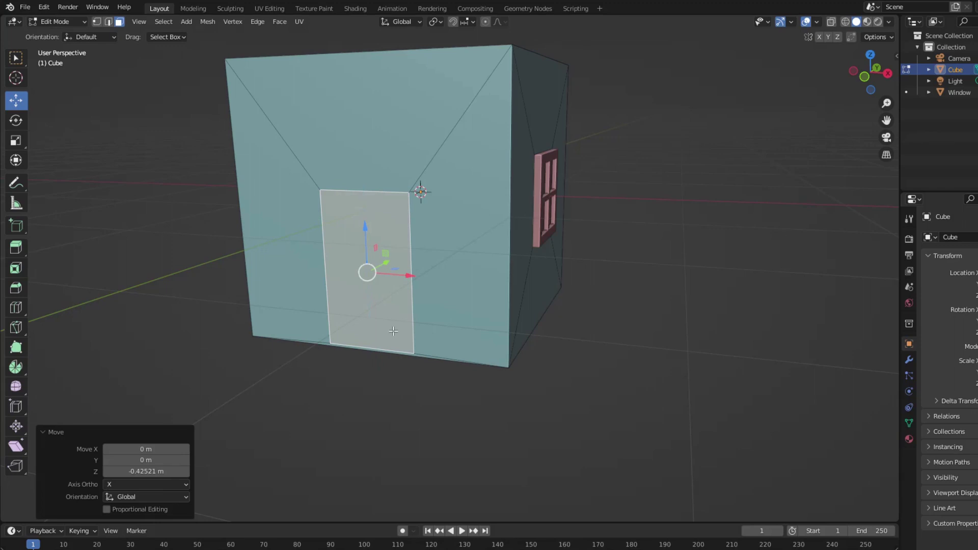
Extrude the door face outward about 0.034 m and inset it slightly to form a door frame.
middle_click_drag(362, 233, 509, 327)
key("e")
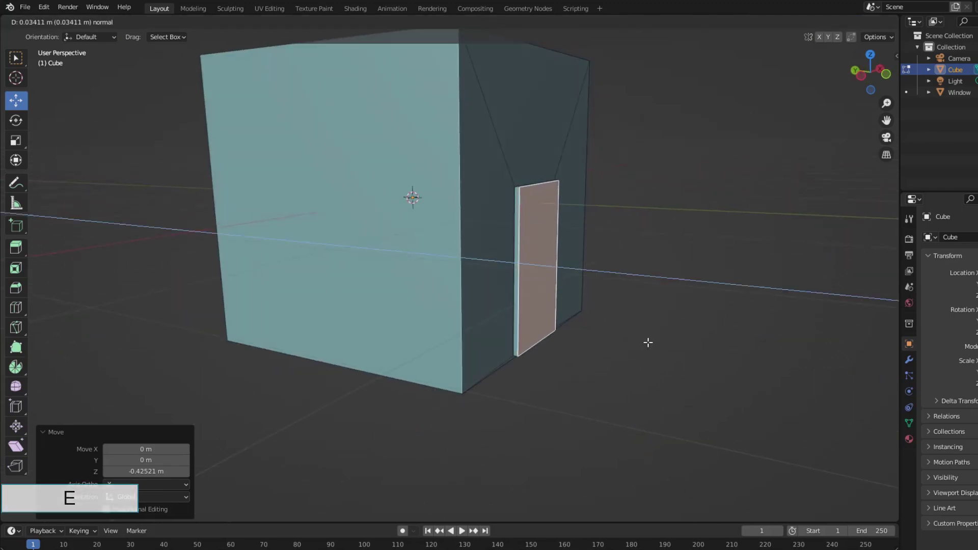
left_click(647, 341)
middle_click_drag(633, 367, 586, 388)
key("i")
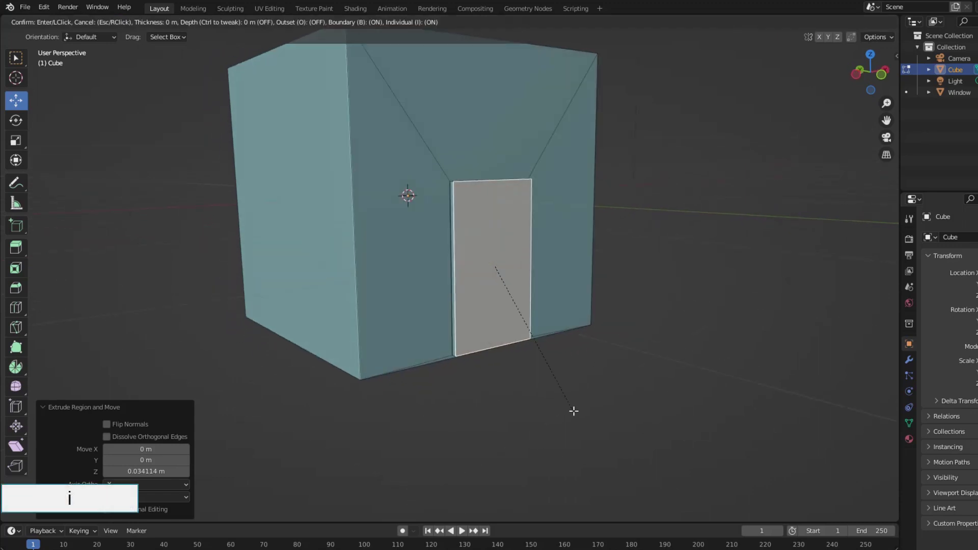
left_click(570, 406)
Extrude the inner door face about 1.11 m into the cube to open the doorway.
middle_click_drag(592, 395, 552, 392)
key("e")
left_click(556, 393)
Duplicate the doorway's rear face in place and separate the copy from the cube as its own object.
key("shift+d")
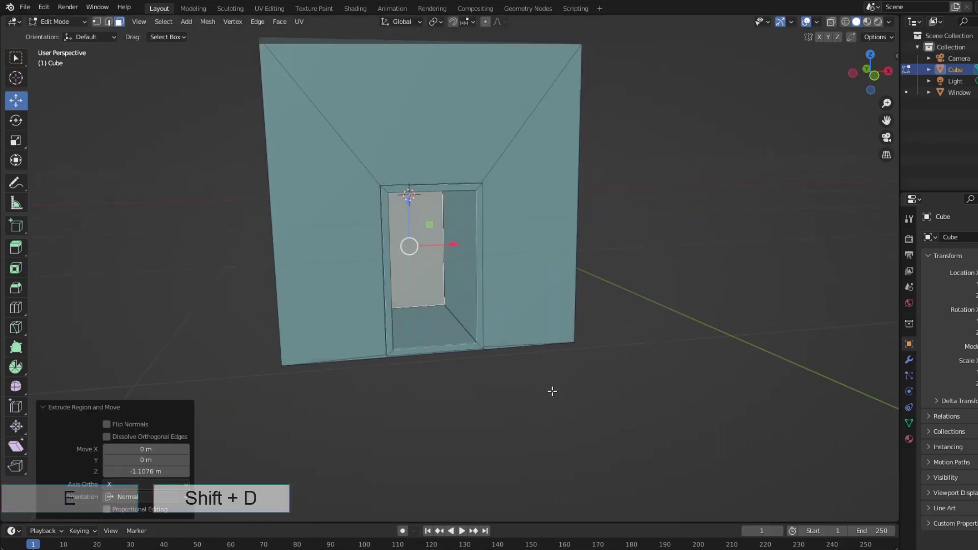
right_click(800, 339)
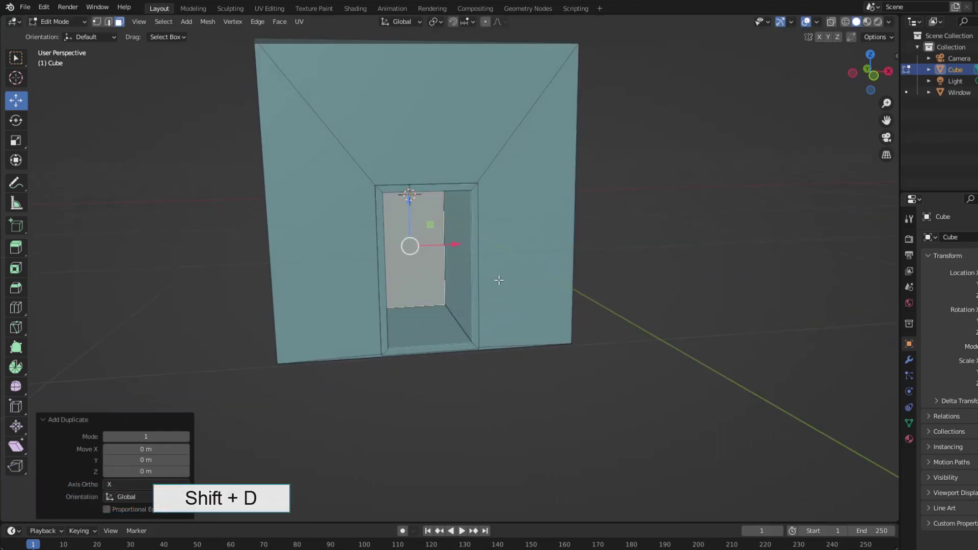
left_click(210, 22)
mouse_move(225, 126)
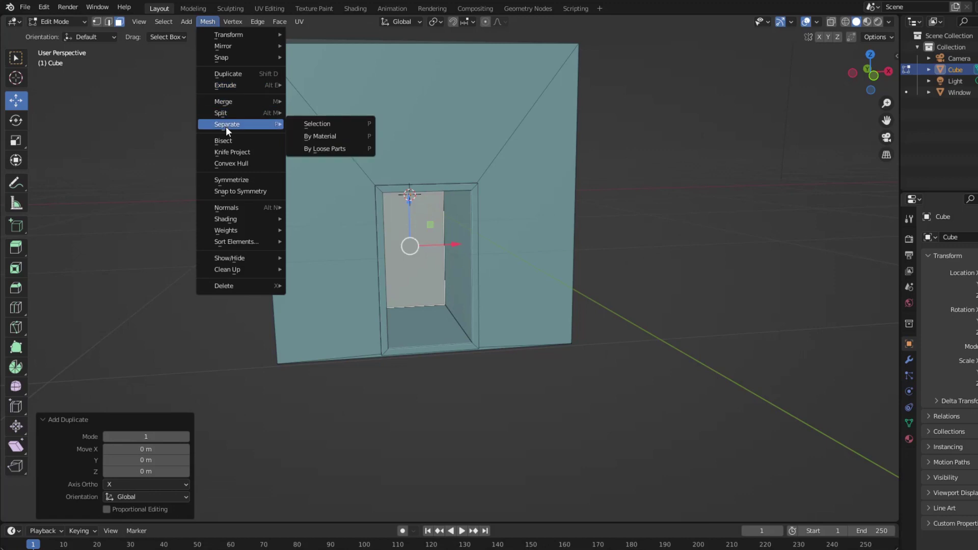
left_click(316, 125)
Return to Object Mode, select only the separated doorway face object, and rename it as Door.
key("Tab")
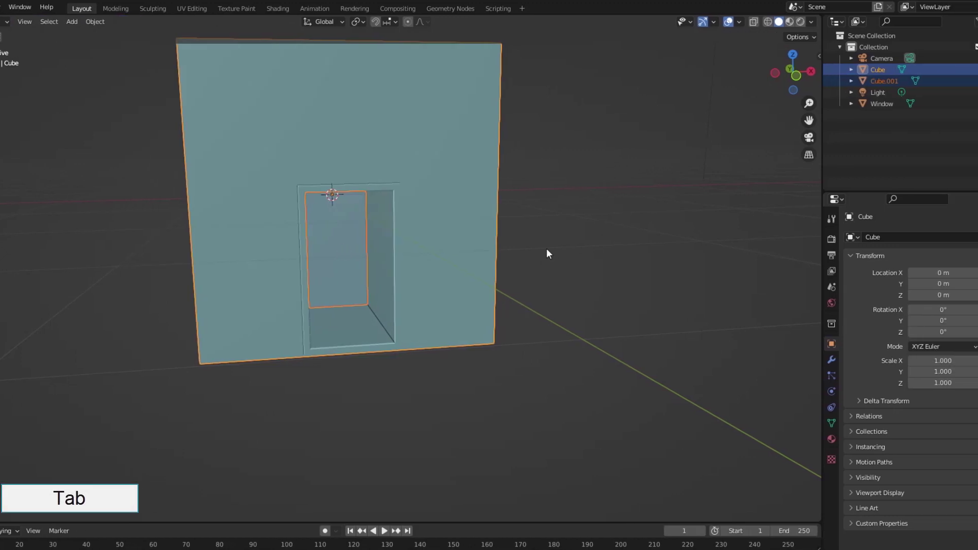
left_click(955, 80)
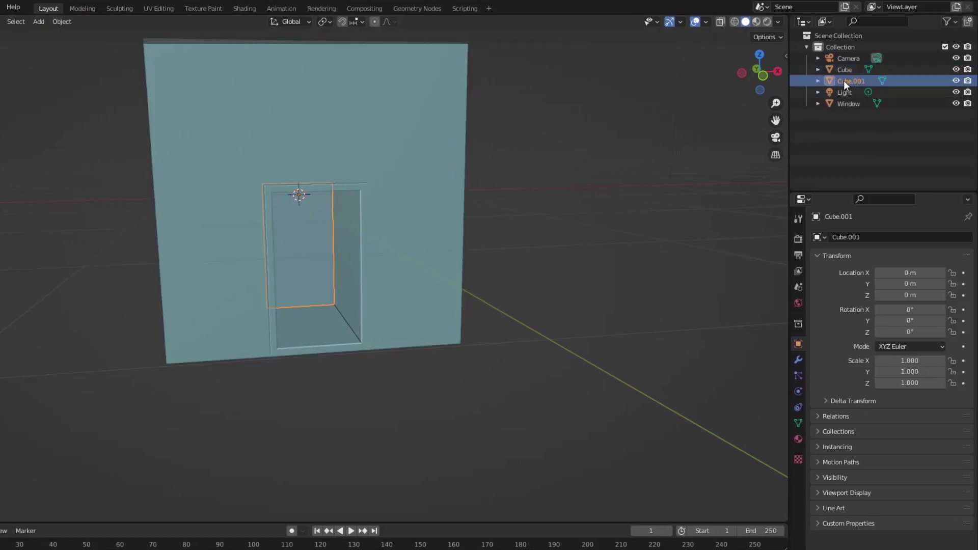
double_click(844, 80)
type("D")
middle_click_drag(343, 301, 379, 295)
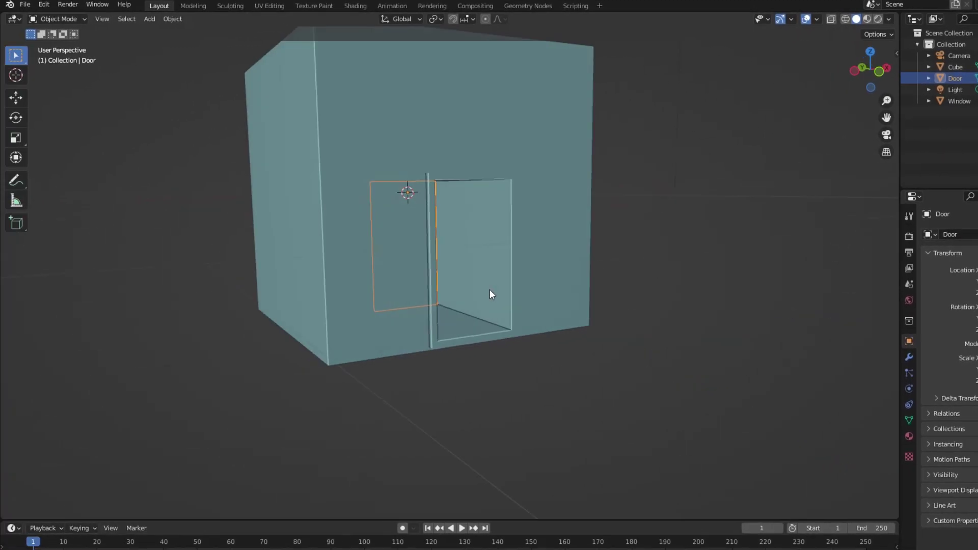
Move the door along Y out in front of the doorway and extrude its face to give it thickness.
left_click_drag(391, 195, 481, 196)
middle_click_drag(564, 325, 542, 305)
key("Tab")
key("e")
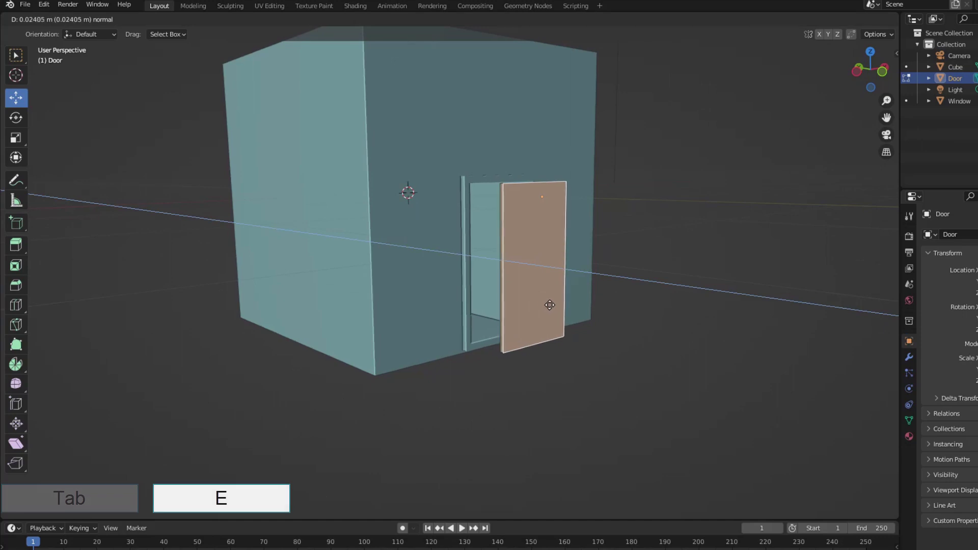
left_click(550, 304)
Inset the door's front face about 0.035 m and add centred horizontal and vertical loop cuts dividing it into four panels.
key("i")
left_click(579, 344)
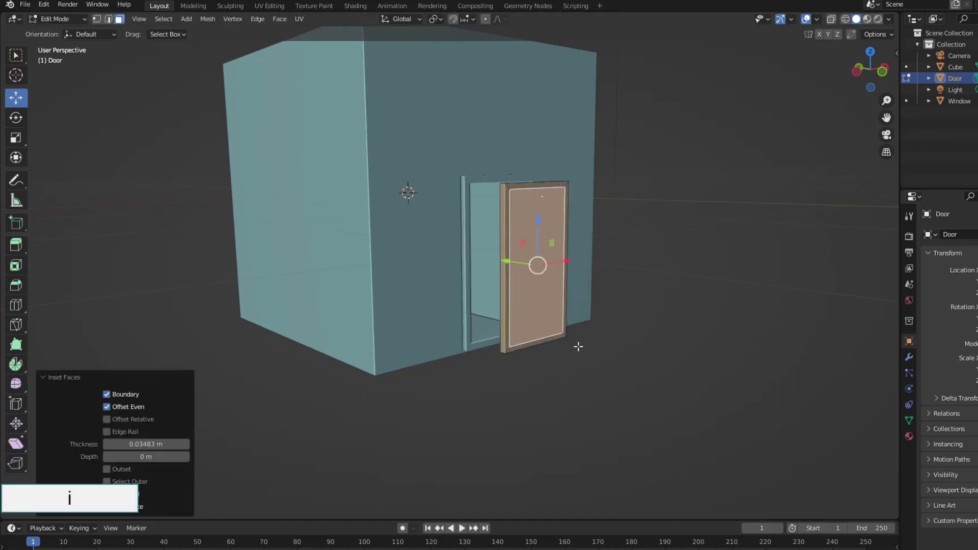
middle_click_drag(578, 343, 581, 343)
key("ctrl+r")
left_click(545, 284)
right_click(545, 284)
key("ctrl+r")
left_click(513, 351)
right_click(511, 349)
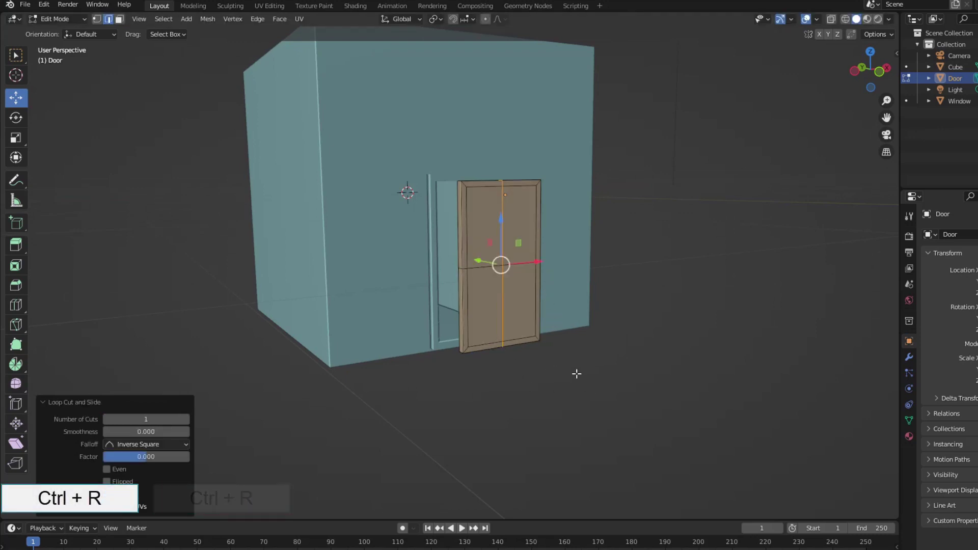
Select the door's four front panel faces and inset them individually by about 0.023 m.
key("3")
left_click(579, 371)
left_click(520, 224)
left_click(484, 225, "shift")
left_click(484, 305, "shift")
left_click(519, 317, "shift")
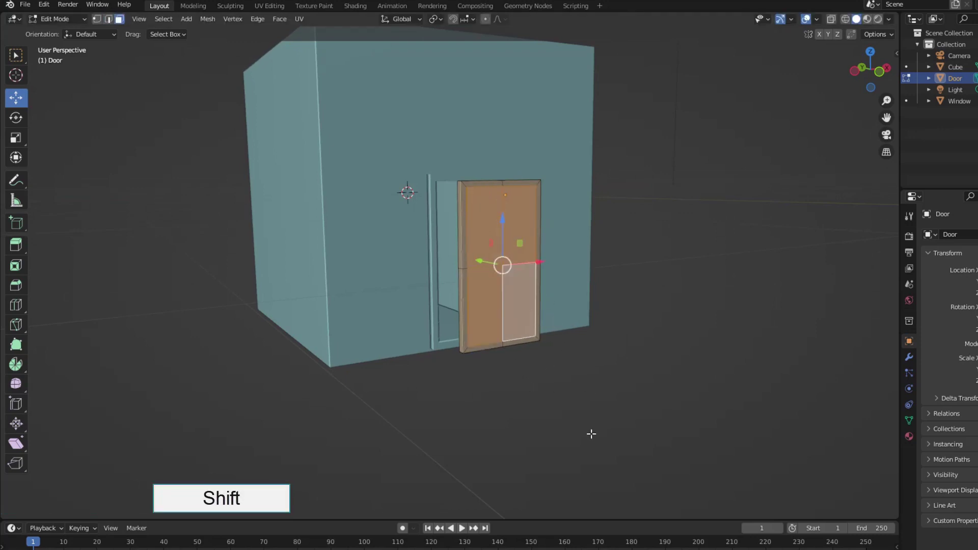
key("i")
key("i")
left_click(598, 408)
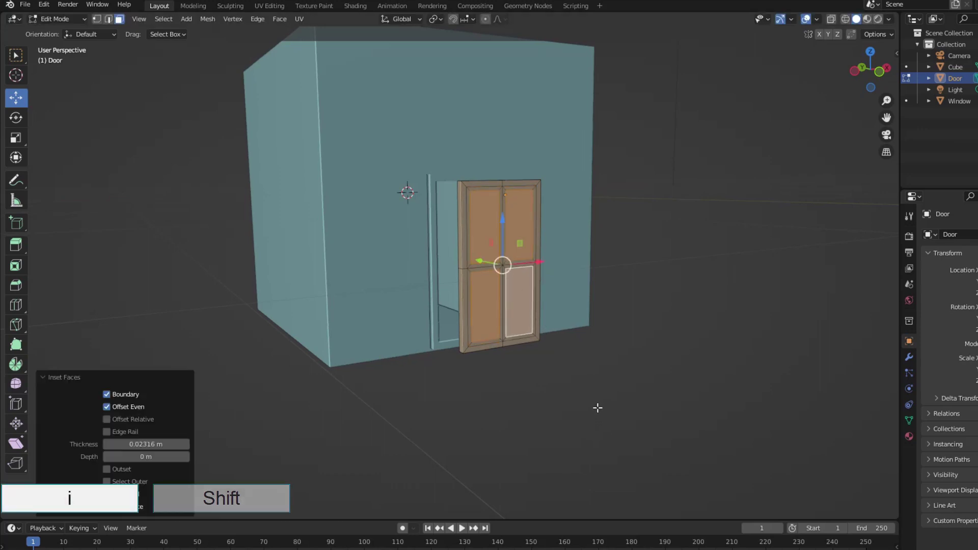
Extrude the four door panels about 0.039 m inward to recess them and return to Object Mode.
middle_click_drag(579, 384, 594, 384)
key("e")
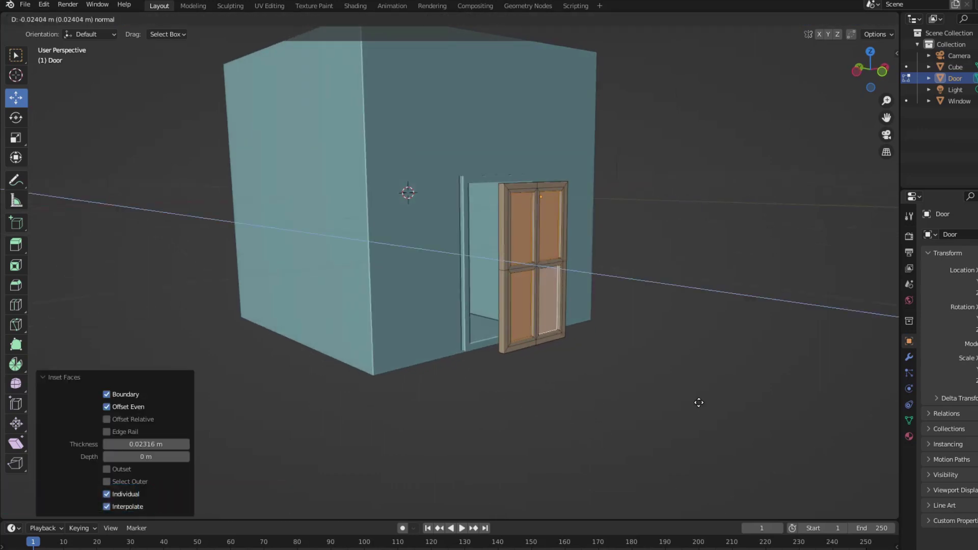
left_click(698, 402)
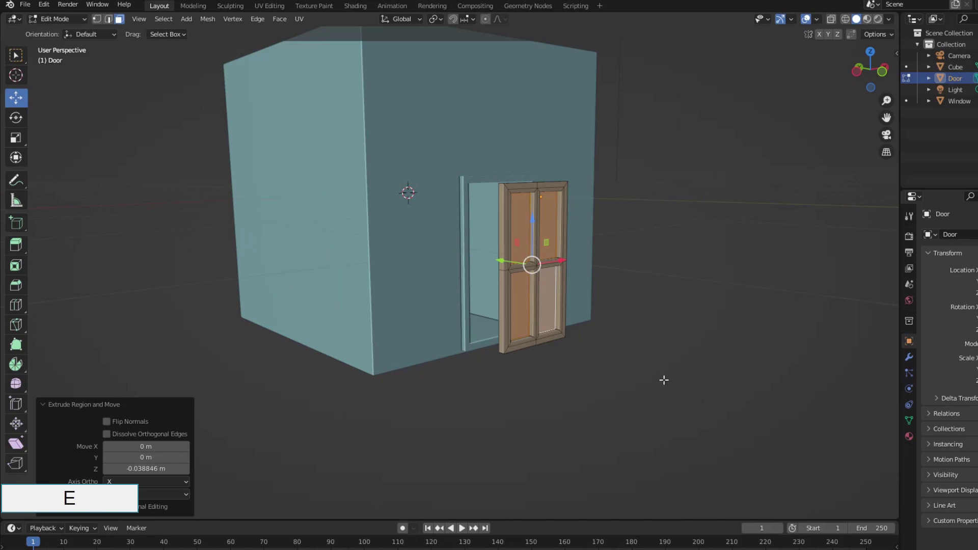
middle_click_drag(619, 358, 612, 356)
key("Tab")
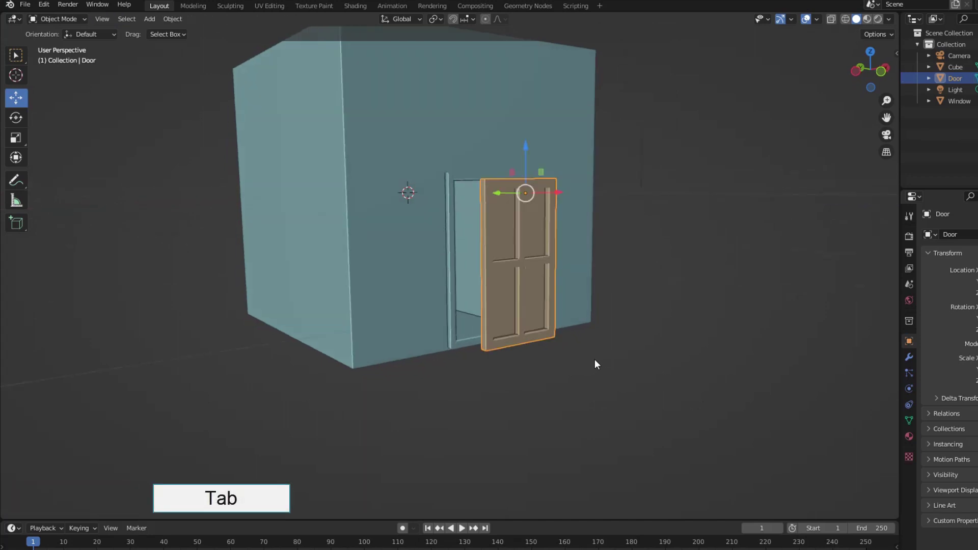
Set the door's origin to its geometry and move the door about 0.313 m along Y back into the doorway.
left_click(173, 18)
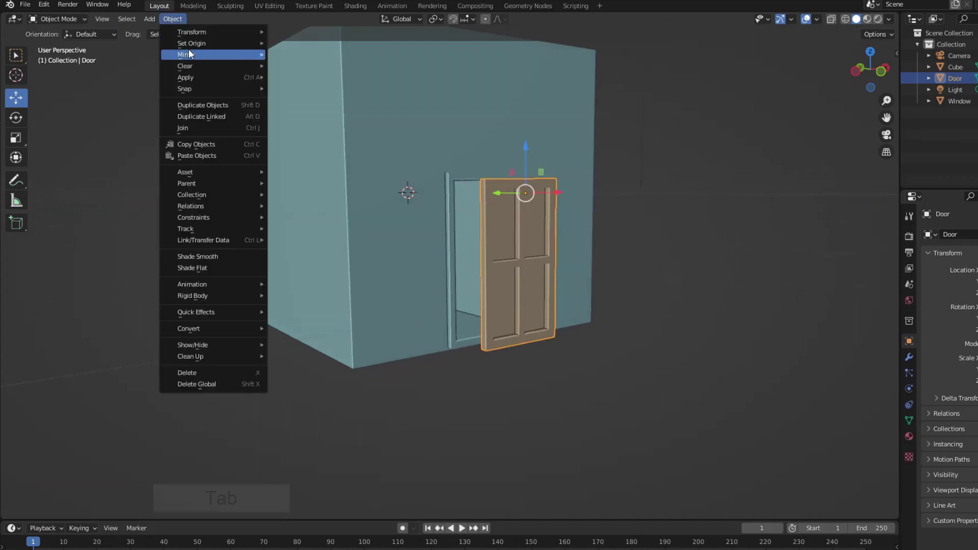
mouse_move(254, 43)
left_click(315, 55)
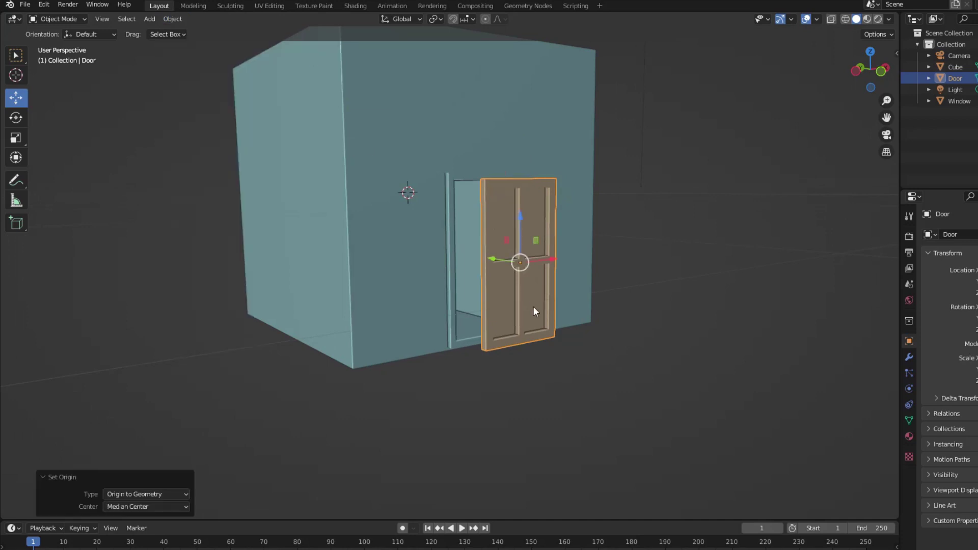
middle_click_drag(533, 307, 550, 311)
scroll(544, 308, "up", 4)
left_click_drag(589, 246, 517, 249)
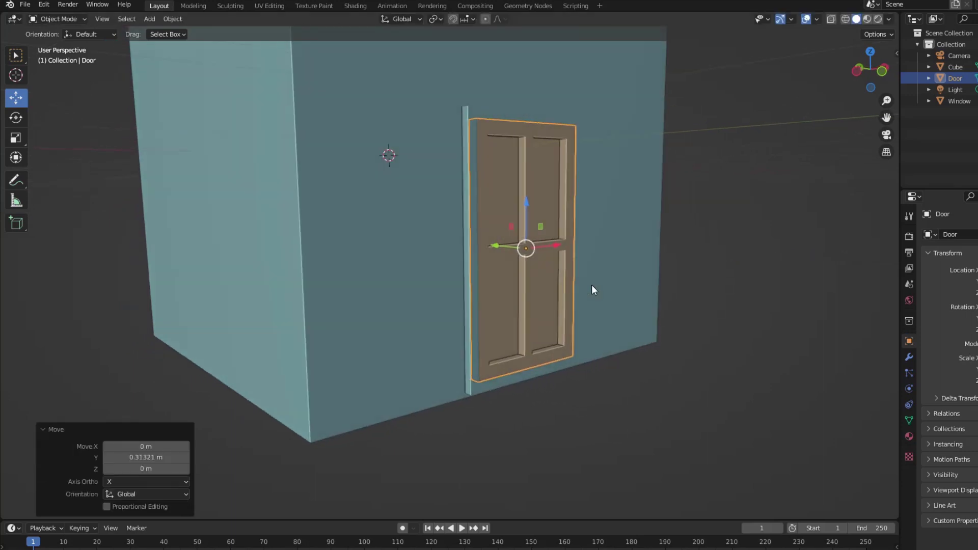
Using Affect Only Origins, move the door's origin about 0.285 m along X in front view to its hinge edge.
key("KP_1")
scroll(537, 286, "up", 3)
middle_click_drag(417, 275, 504, 317, "shift")
scroll(507, 322, "up", 2)
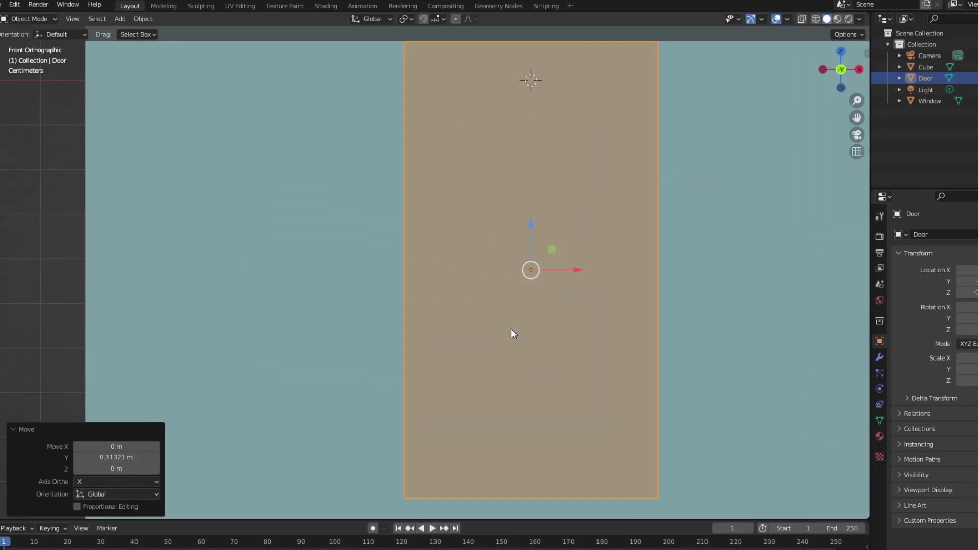
left_click(909, 216)
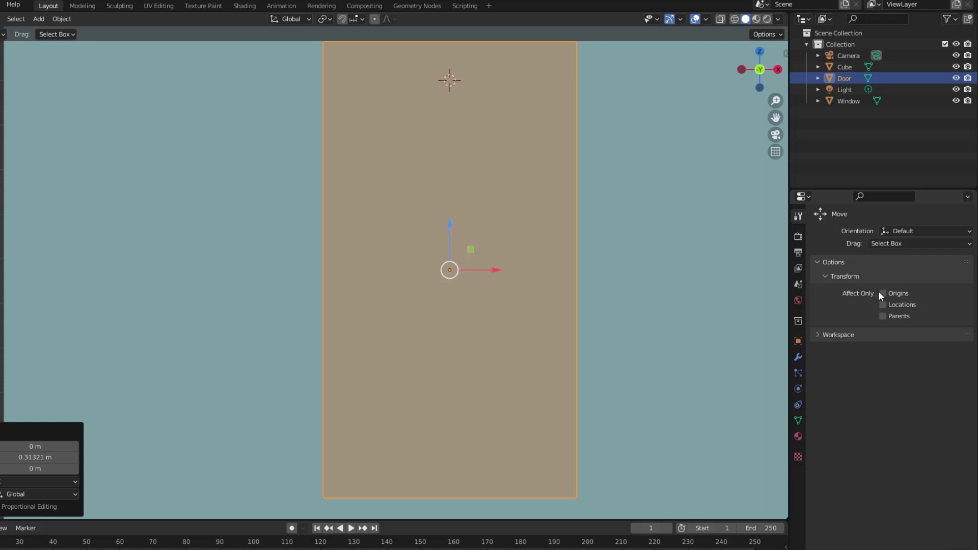
left_click_drag(498, 271, 525, 274)
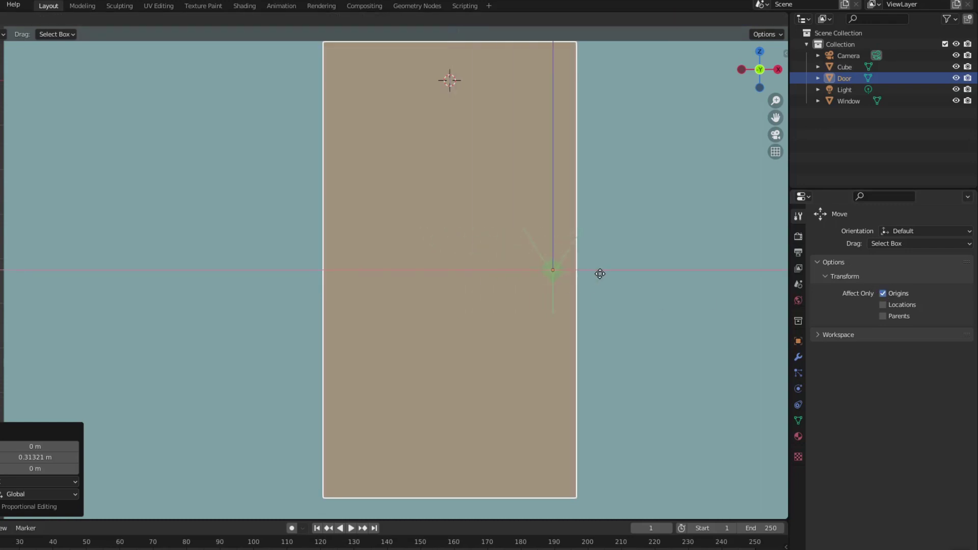
left_click_drag(624, 278, 623, 278)
scroll(472, 328, "down", 2)
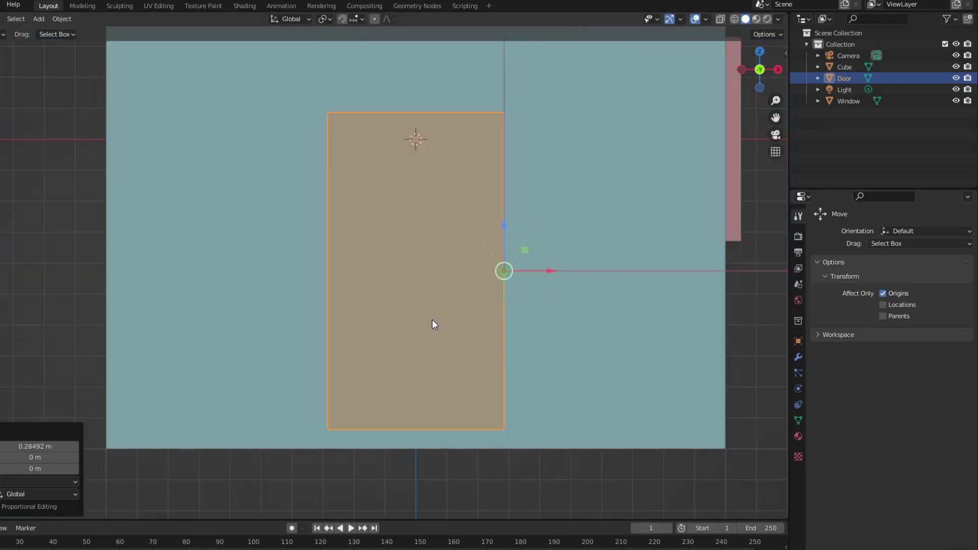
scroll(435, 325, "down", 1)
Test the hinge by rotating the door about the Z axis, without keeping the rotation.
middle_click_drag(555, 306, 514, 293)
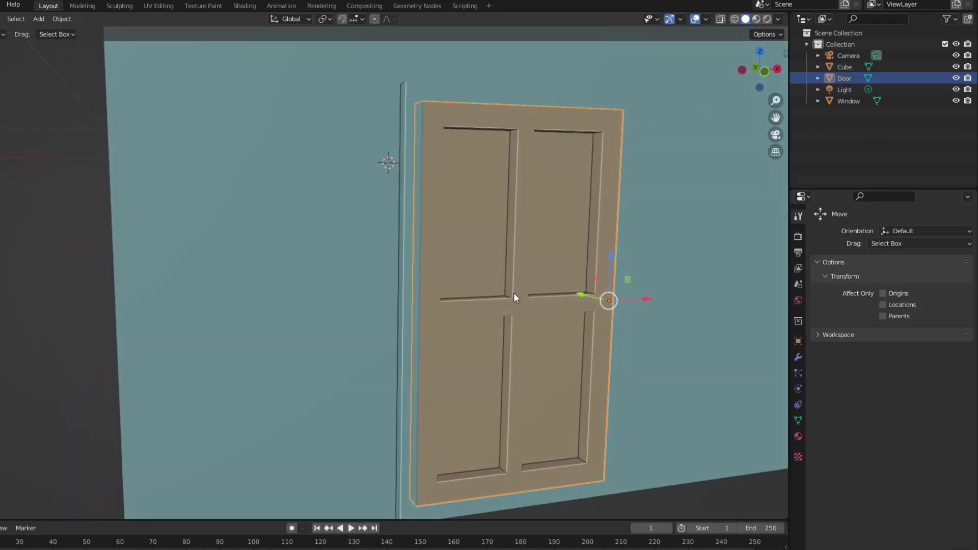
scroll(502, 335, "down", 3)
key("r")
key("z")
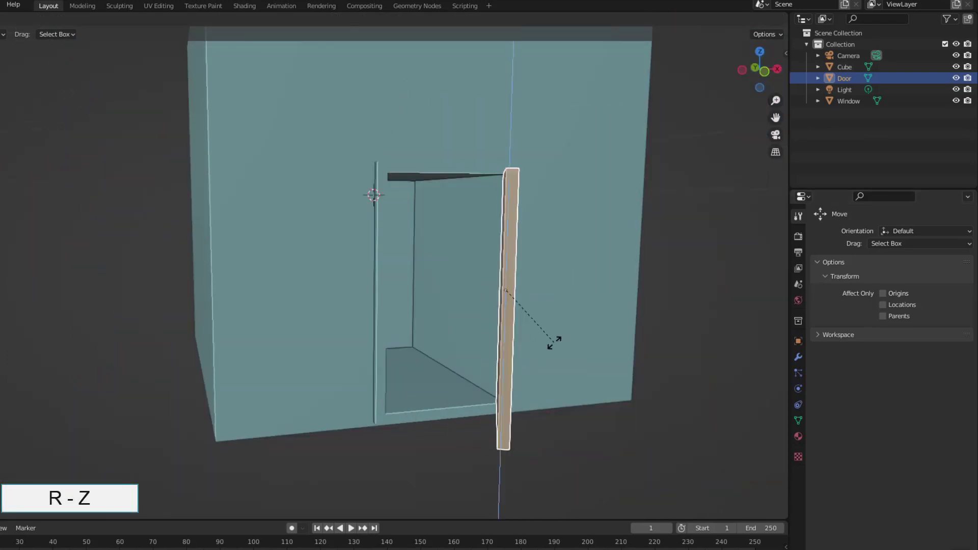
right_click(541, 349)
Add an ico sphere for the doorknob and scale it down to about 0.044.
scroll(490, 349, "down", 1)
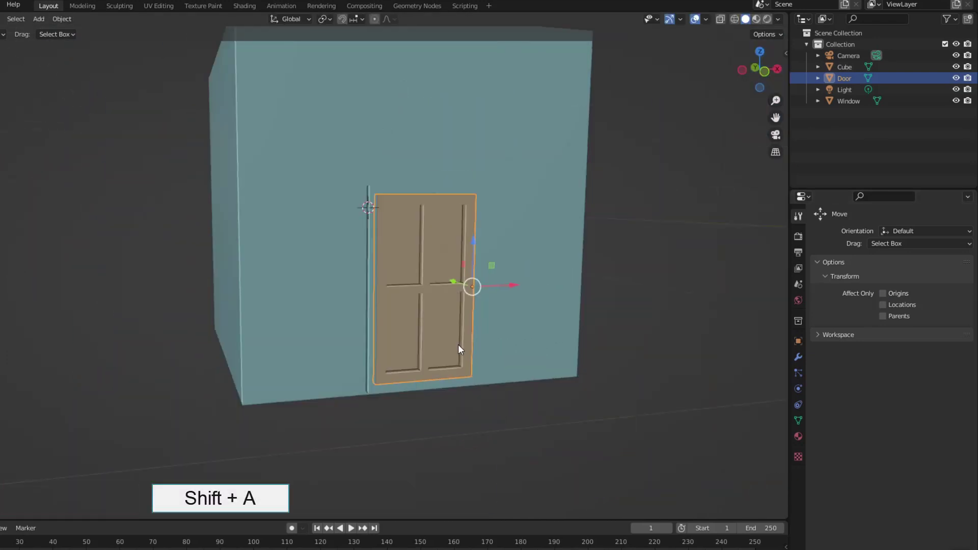
key("shift+a")
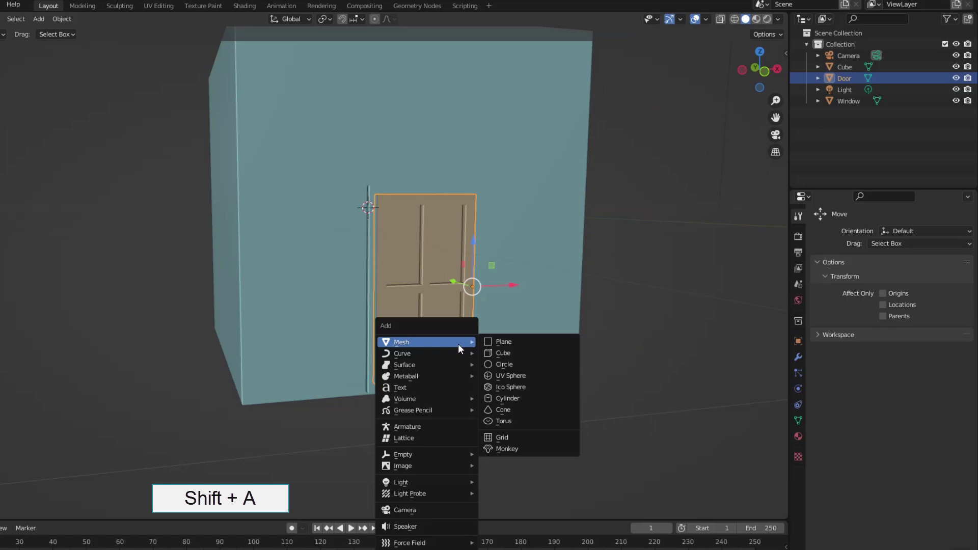
left_click(502, 387)
key("s")
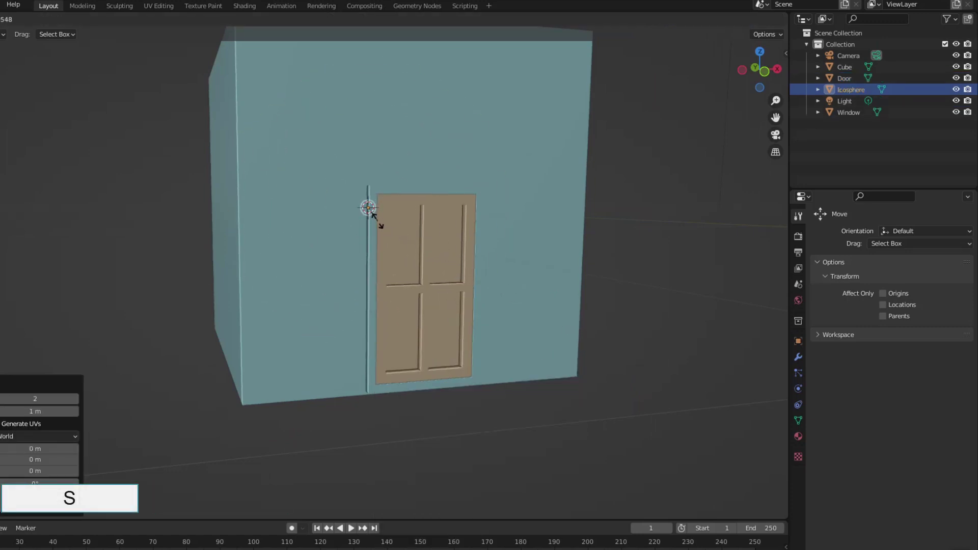
left_click(384, 237)
Position the knob sphere against the door's front at mid-height near the edge opposite the hinge, shifting it about -0.239 m along X.
key("g")
key("y")
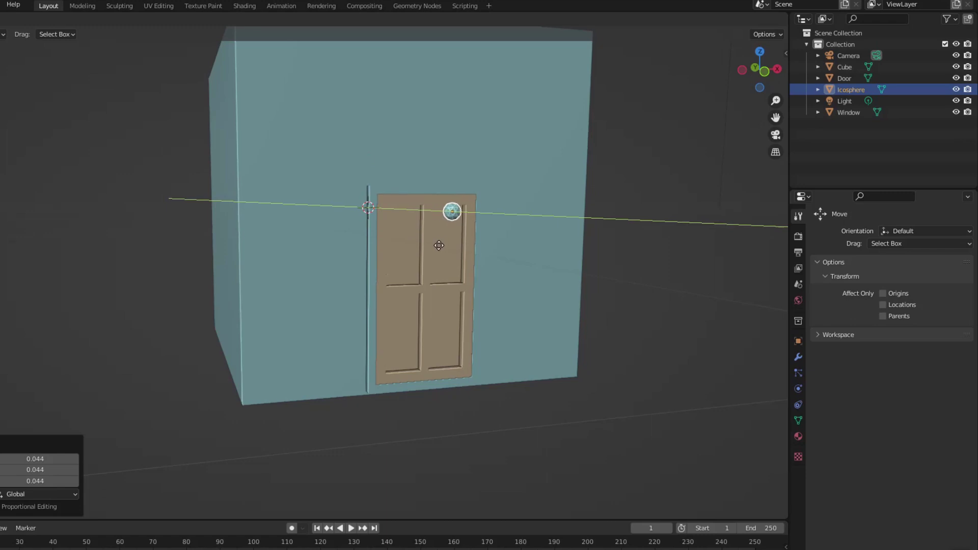
left_click(421, 246)
key("KP_3")
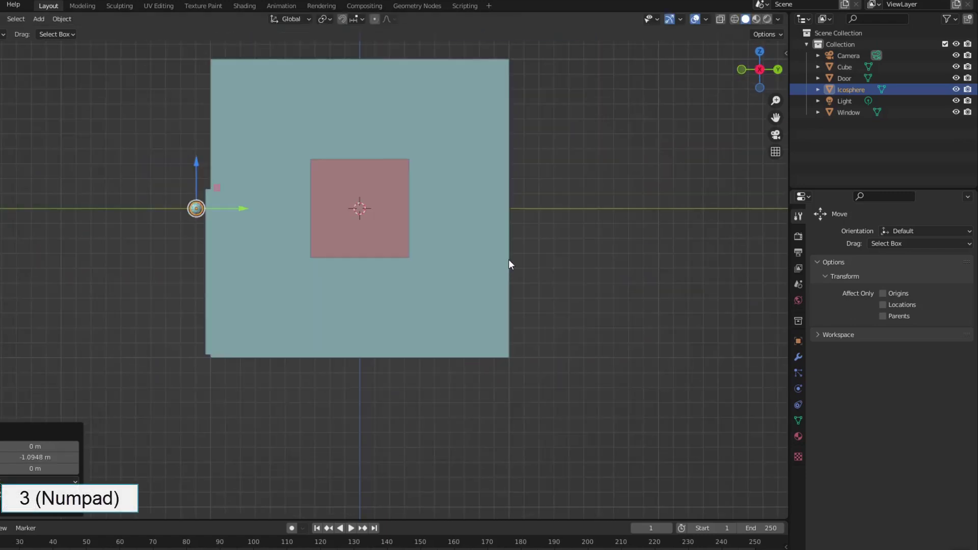
left_click_drag(231, 207, 240, 209)
middle_click_drag(240, 209, 361, 234)
left_click_drag(408, 320, 357, 322)
key("KP_1")
middle_click_drag(377, 283, 411, 306)
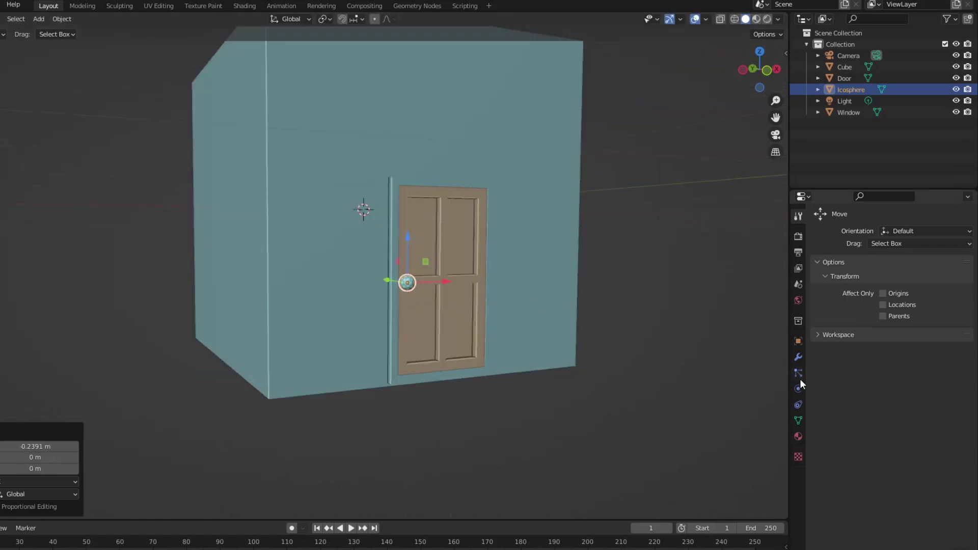
Add a Child Of constraint to the knob sphere with the door as its target.
left_click(799, 404)
left_click(879, 235)
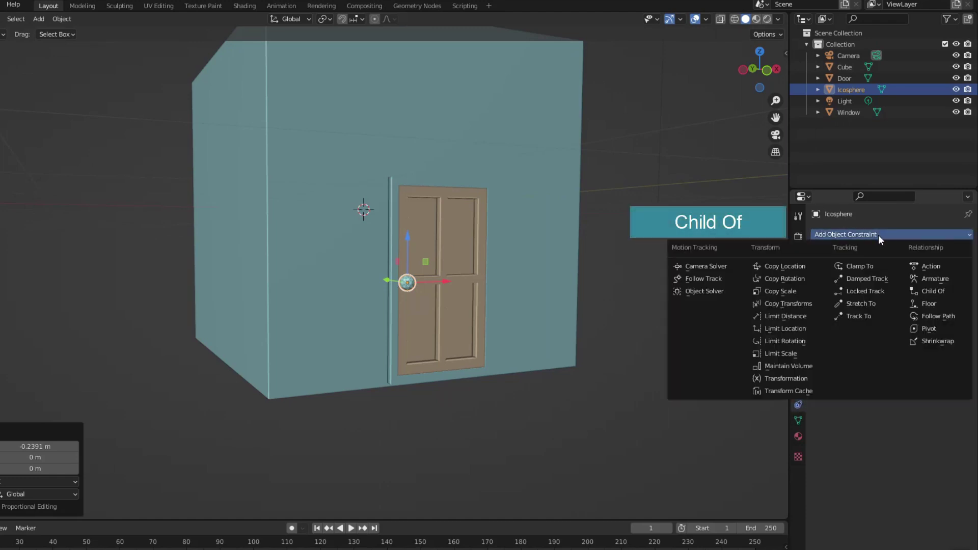
left_click(930, 292)
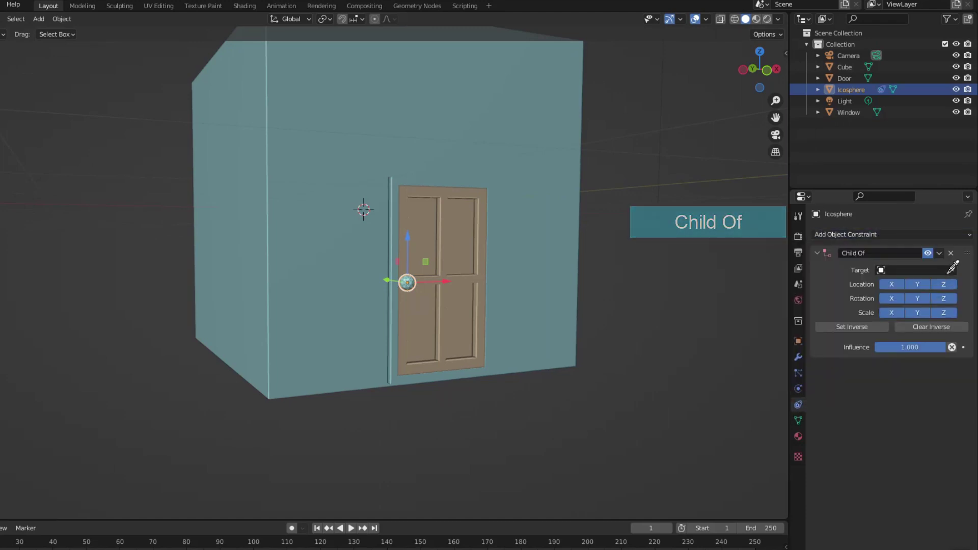
left_click(444, 218)
Select the door and test-rotate it about Z to check the attached knob, without keeping the rotation.
left_click(444, 231)
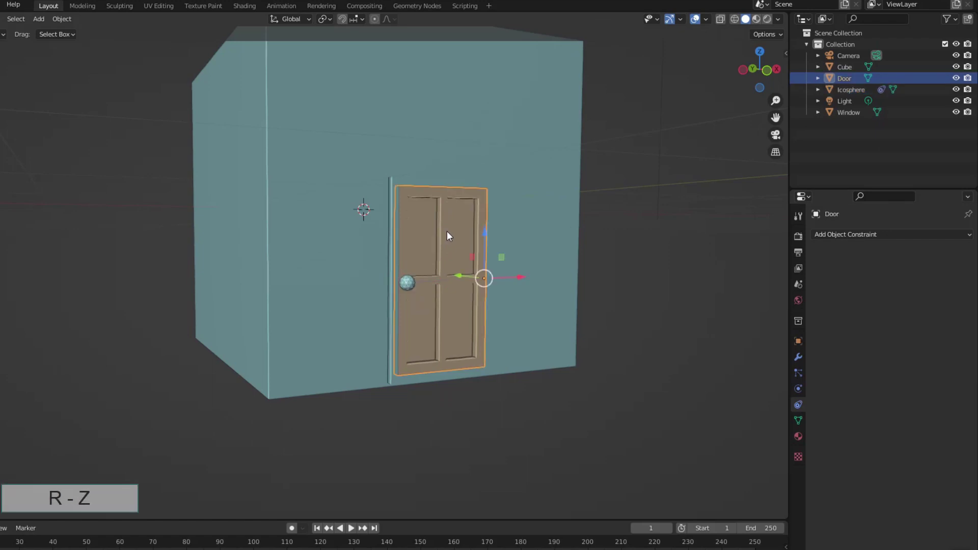
key("r")
key("z")
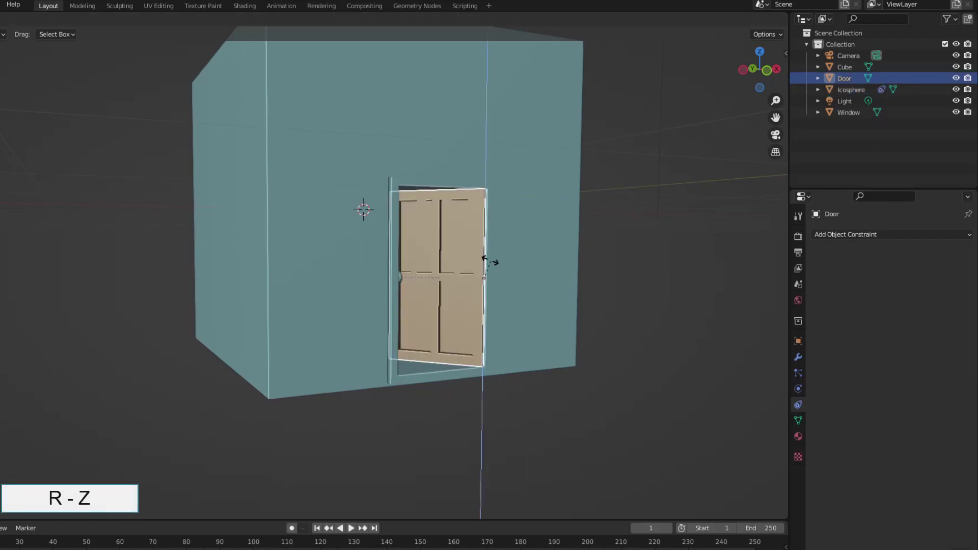
key("Escape")
Duplicate the side window in place and rotate the copy -90° about the Z axis onto the door wall.
scroll(539, 257, "down", 5)
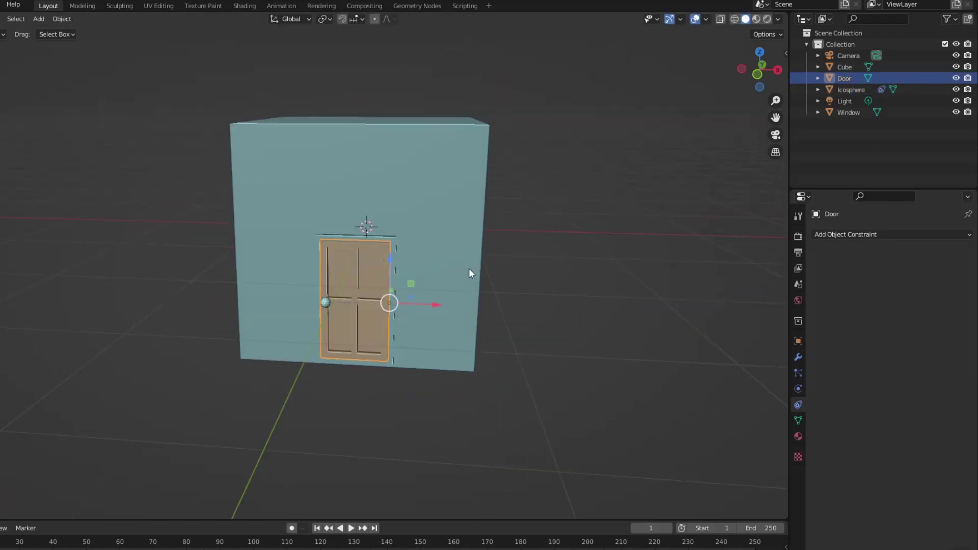
middle_click_drag(469, 268, 435, 266)
left_click(448, 257)
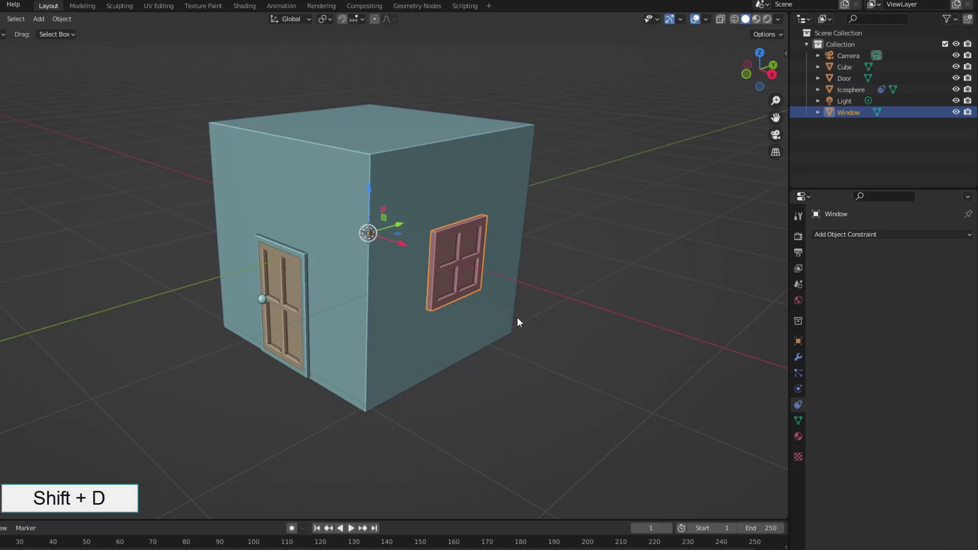
key("shift+d")
key("Escape")
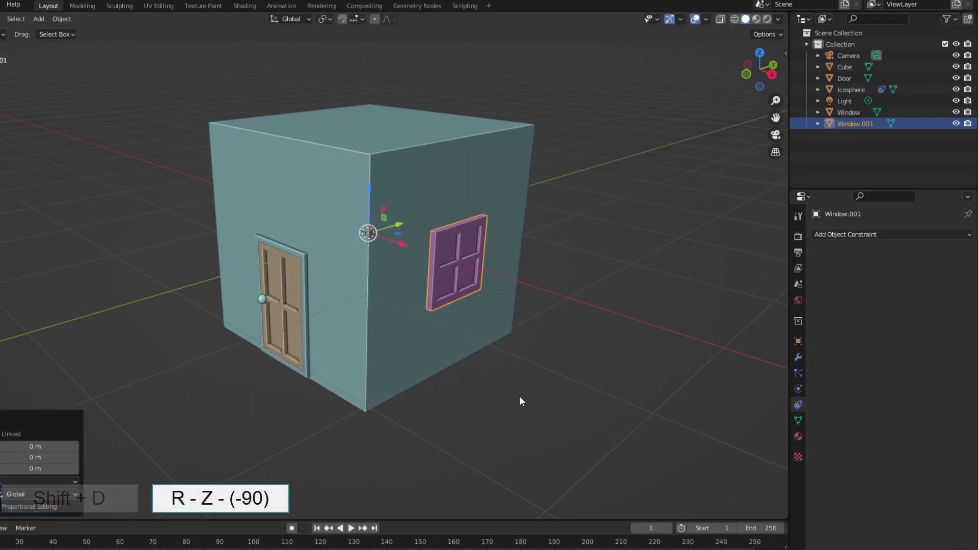
type("rz-90")
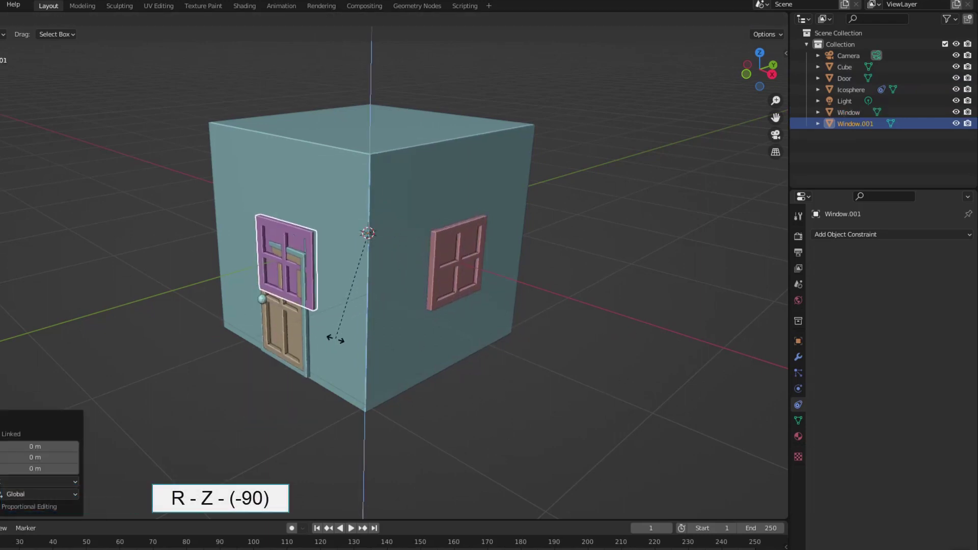
key("Return")
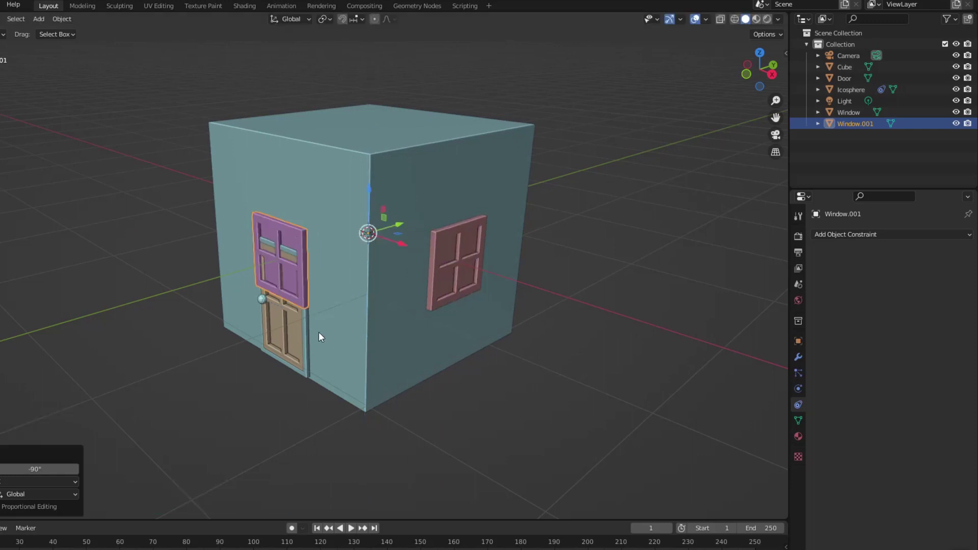
Raise the duplicated window on the door wall about 0.594 m along Z so it sits above the door.
left_click_drag(370, 203, 369, 167)
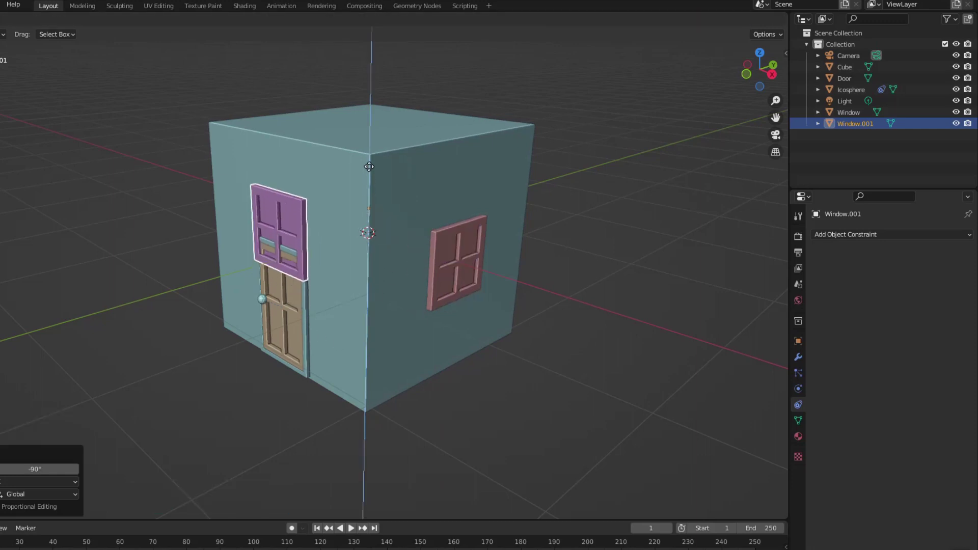
left_click(372, 131)
middle_click_drag(350, 259, 403, 249)
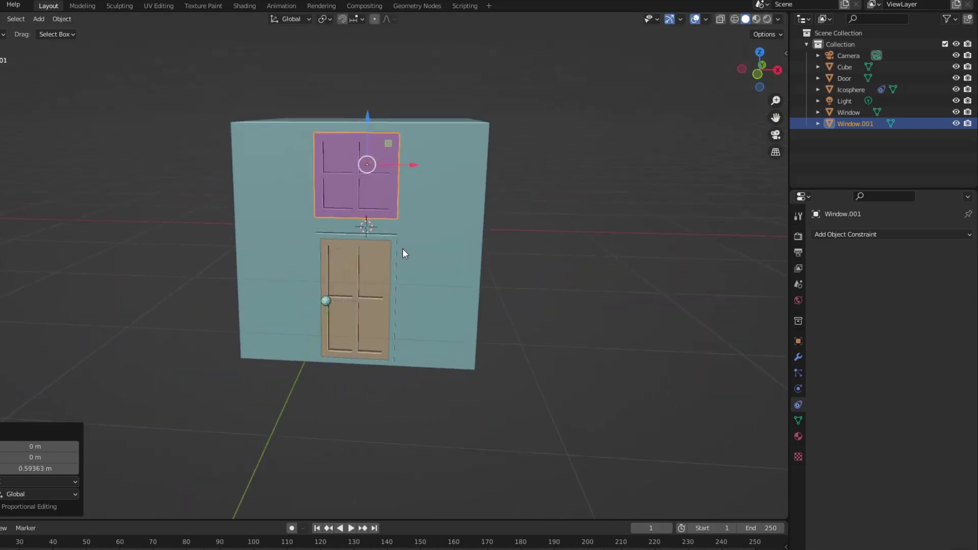
Set the upper window's origin to its geometry and scale the window down slightly.
left_click(74, 21)
mouse_move(84, 44)
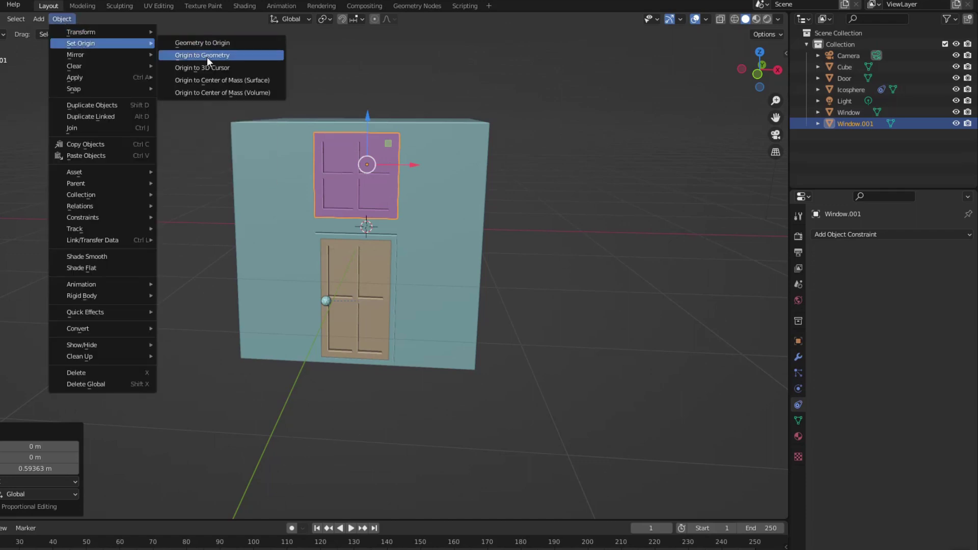
left_click(207, 56)
middle_click_drag(478, 275, 441, 287)
key("s")
left_click(458, 248)
Add a centred loop cut to the house cube, running from front to back across its top.
left_click(378, 271)
key("Tab")
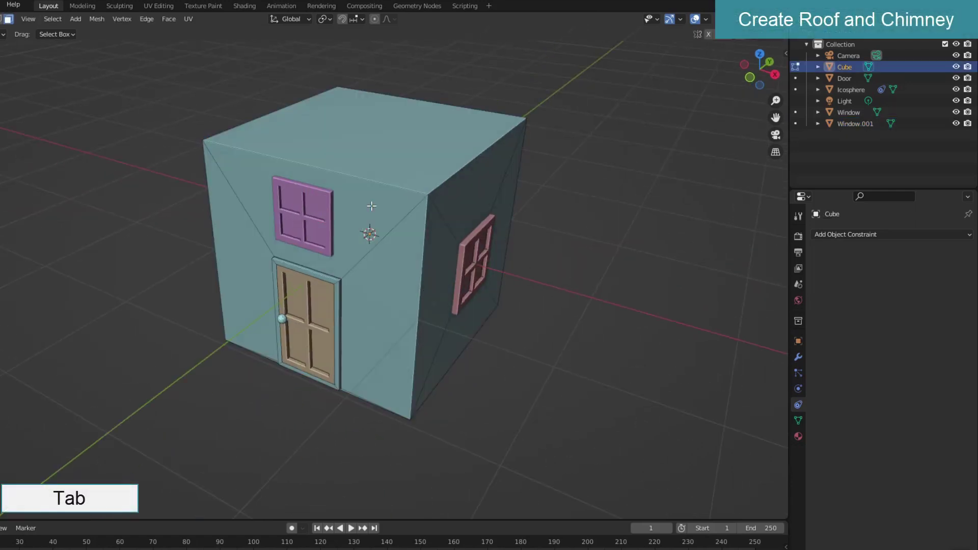
key("ctrl+r")
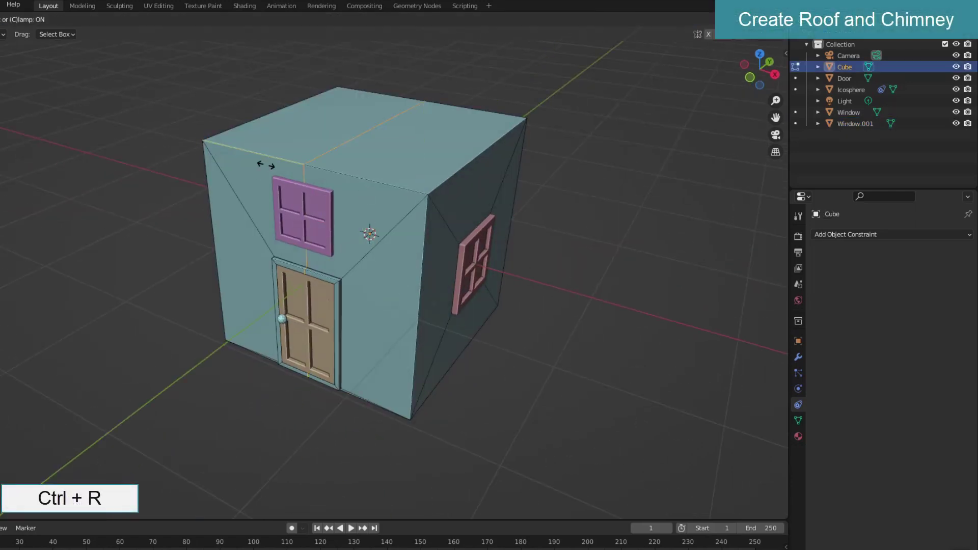
left_click(270, 168)
right_click(266, 165)
Raise the top centre edge about 0.387 m along Z to form a gable peak, nudging it slightly higher.
left_click(351, 139)
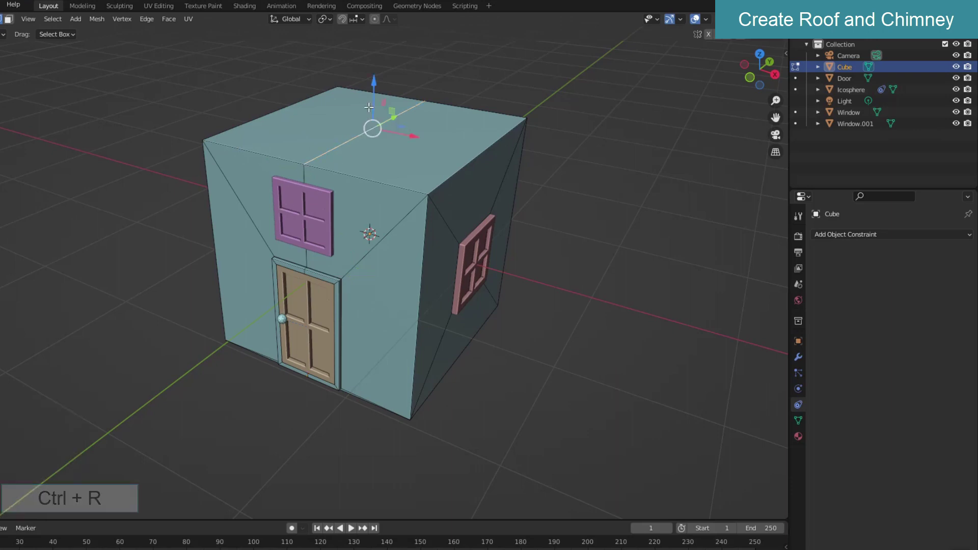
key("g")
key("z")
left_click(379, 41)
key("KP_1")
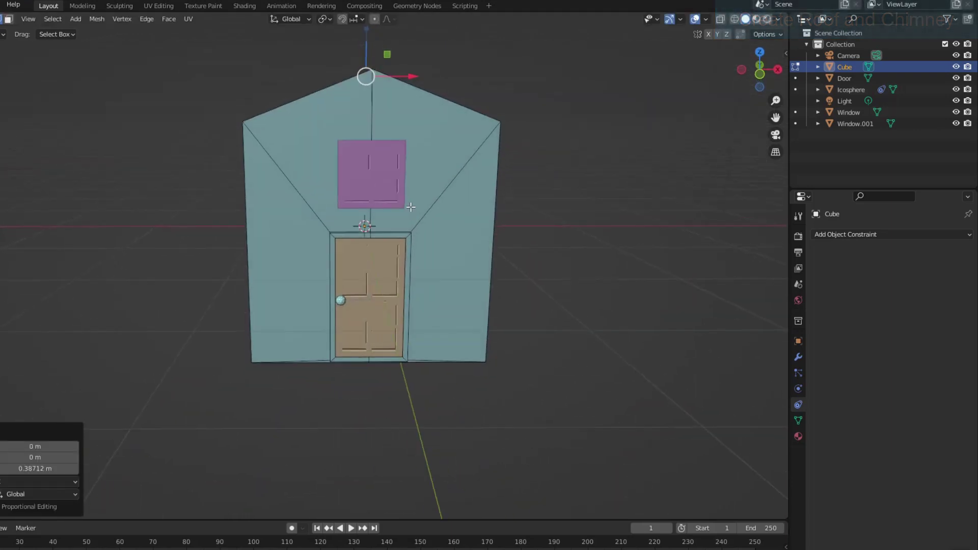
scroll(378, 190, "down", 2)
left_click_drag(336, 138, 337, 128)
Duplicate the two sloped roof faces in place and separate the copy into its own object.
key("3")
middle_click_drag(382, 253, 371, 233)
left_click(371, 232)
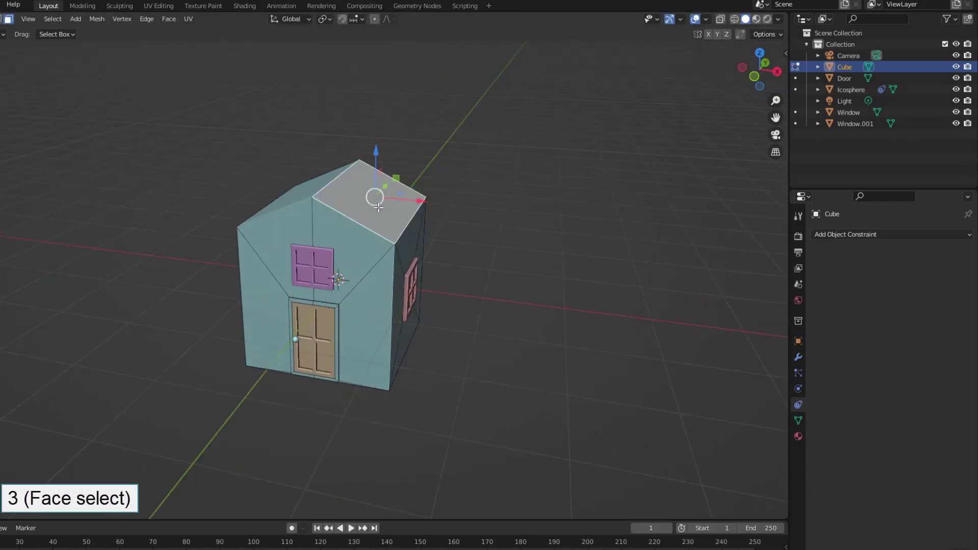
left_click(293, 201, "shift")
key("shift+d")
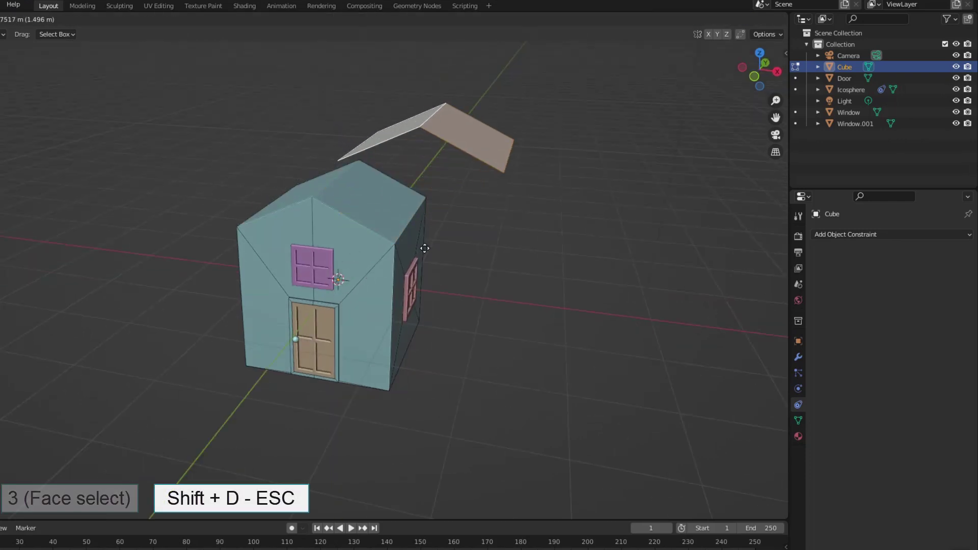
key("Escape")
left_click(96, 21)
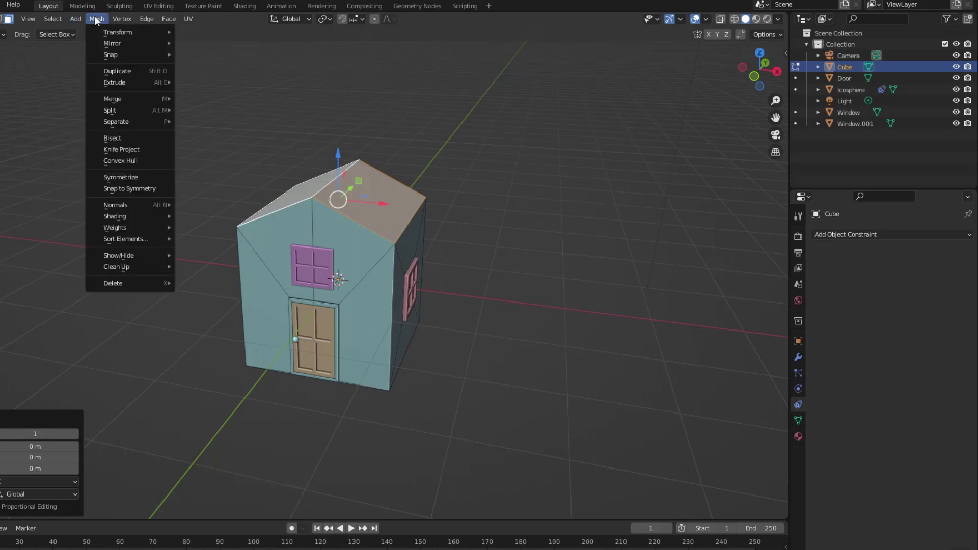
mouse_move(120, 123)
left_click(204, 121)
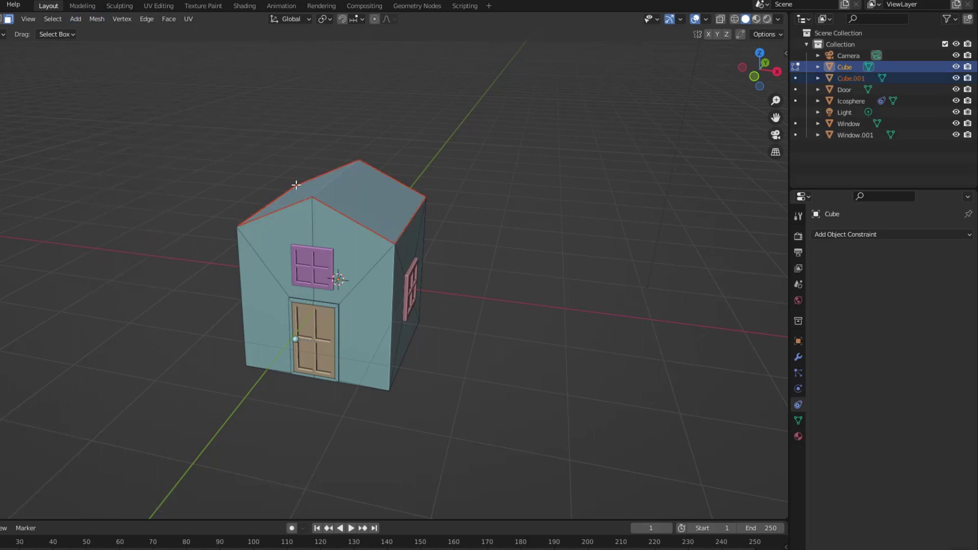
Return to Object Mode and rename the separated roof object "Roof".
key("Tab")
double_click(839, 78)
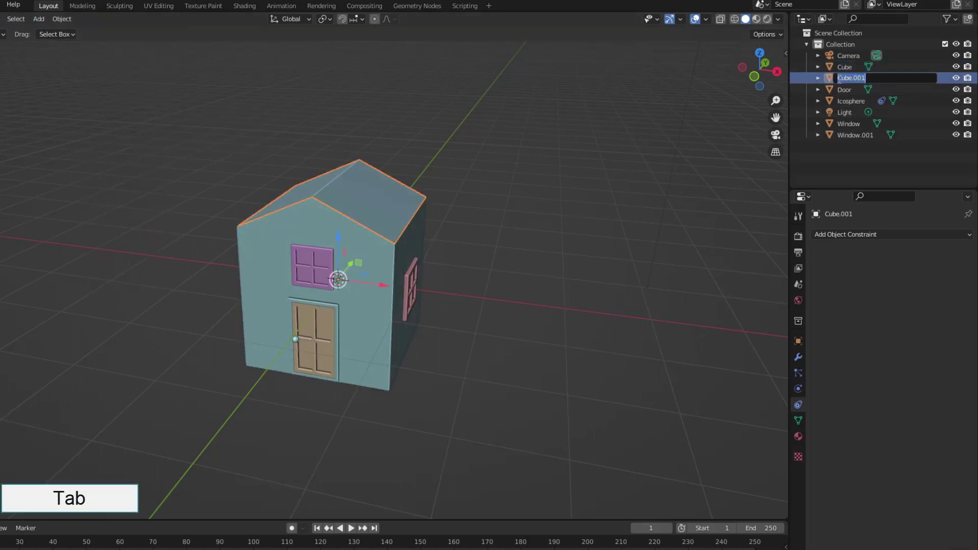
type("Roof")
key("Return")
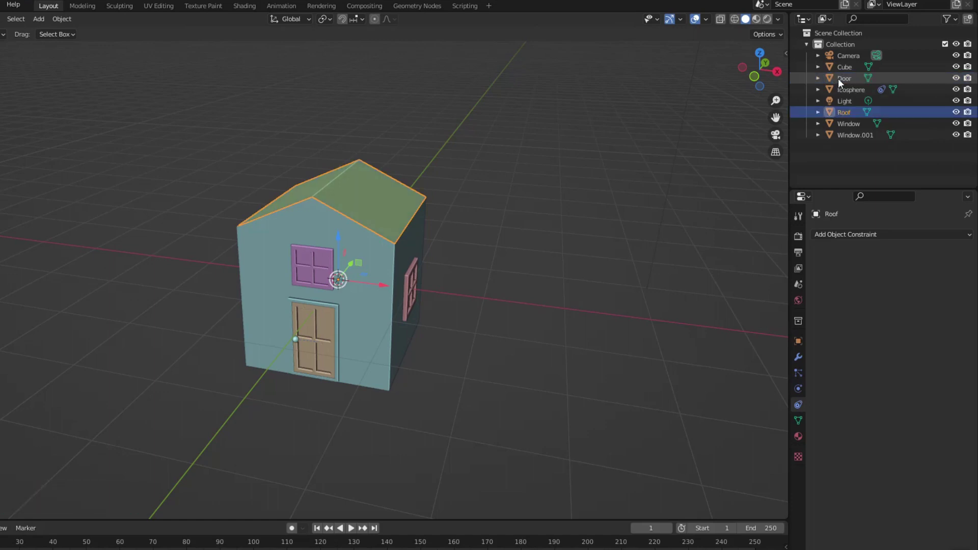
Scale the roof up uniformly so it overhangs the house walls.
middle_click_drag(486, 198, 406, 292)
key("s")
key("s")
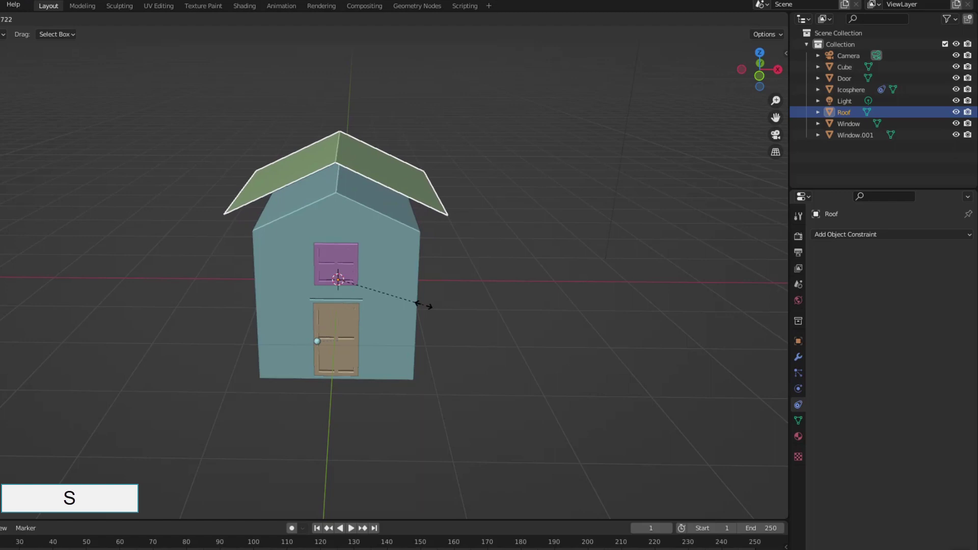
left_click(429, 301)
Extrude all roof faces along their normals to give the roof a thin, solid thickness.
middle_click_drag(388, 255, 382, 266)
key("Tab")
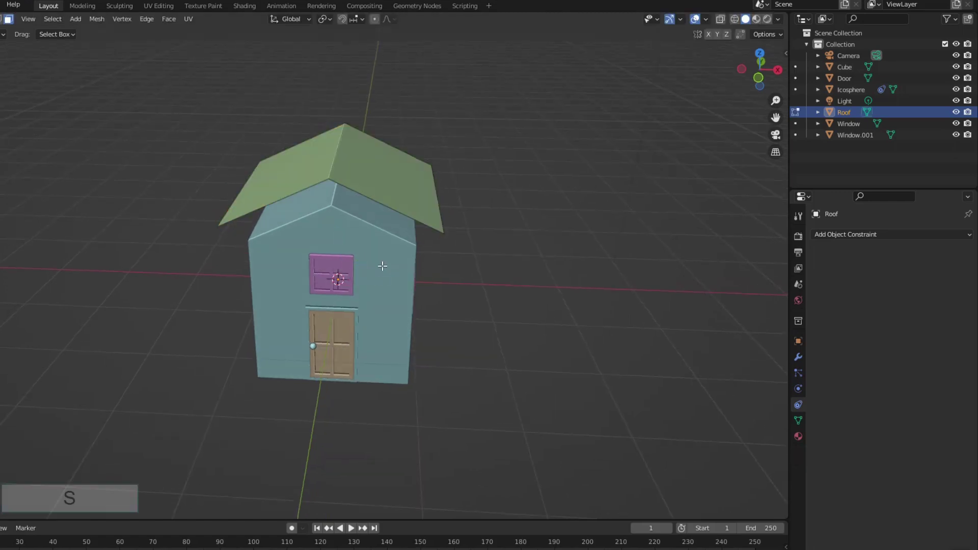
key("alt+e")
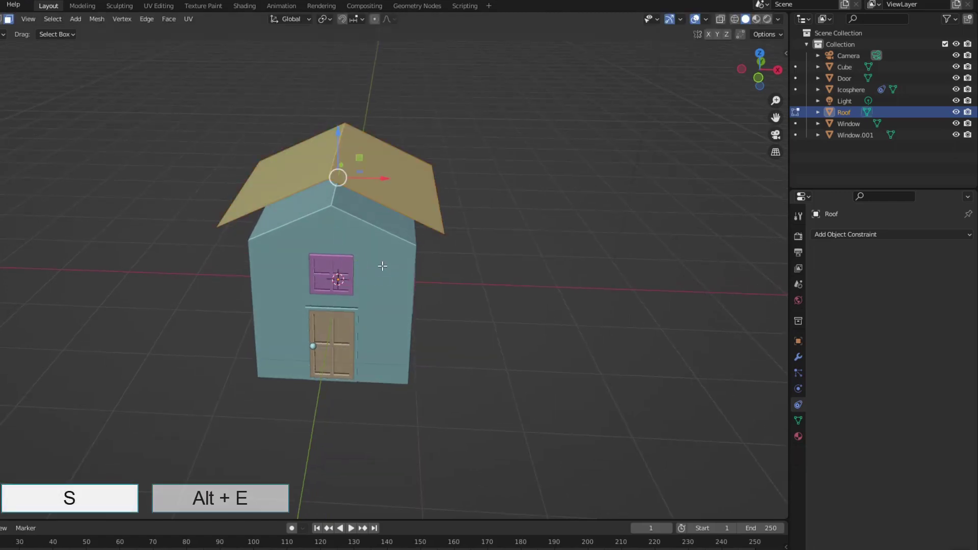
left_click(375, 276)
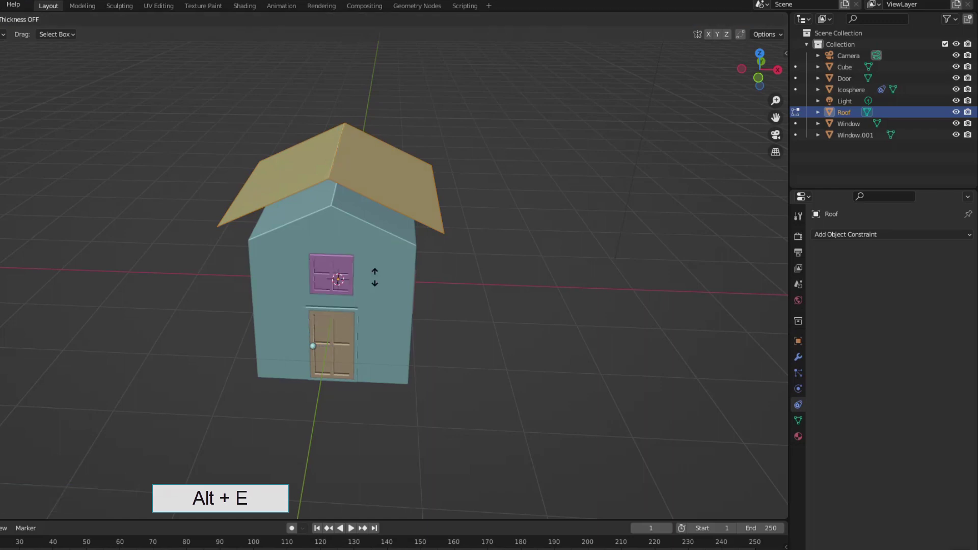
left_click(375, 274)
key("Tab")
Lower the roof about 0.451 m along Z so it rests on top of the house walls.
middle_click_drag(400, 276, 362, 171)
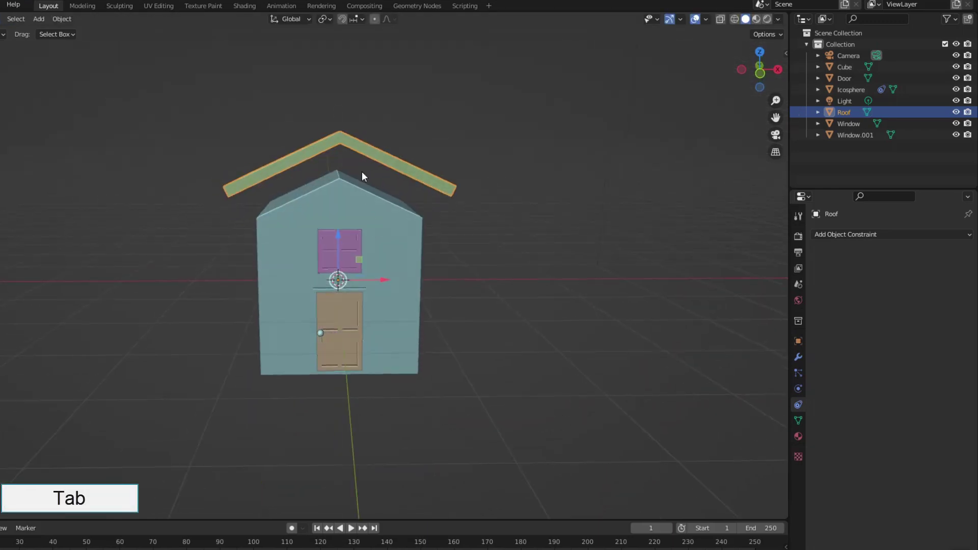
left_click_drag(338, 233, 338, 266)
middle_click_drag(369, 241, 403, 283)
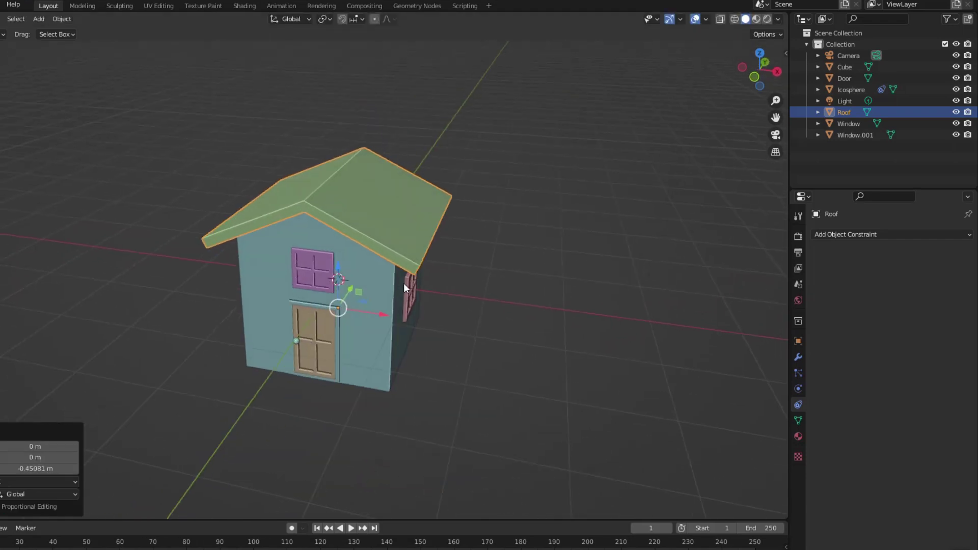
Add a cube, raise it about 1.753 m along Z and scale it down into a chimney on the roof ridge.
key("shift+a")
mouse_move(357, 253)
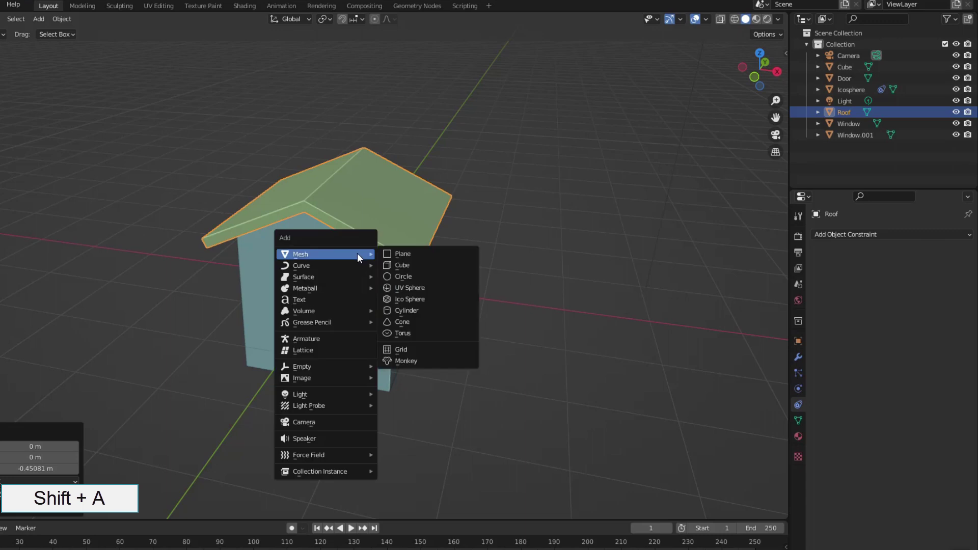
left_click(398, 265)
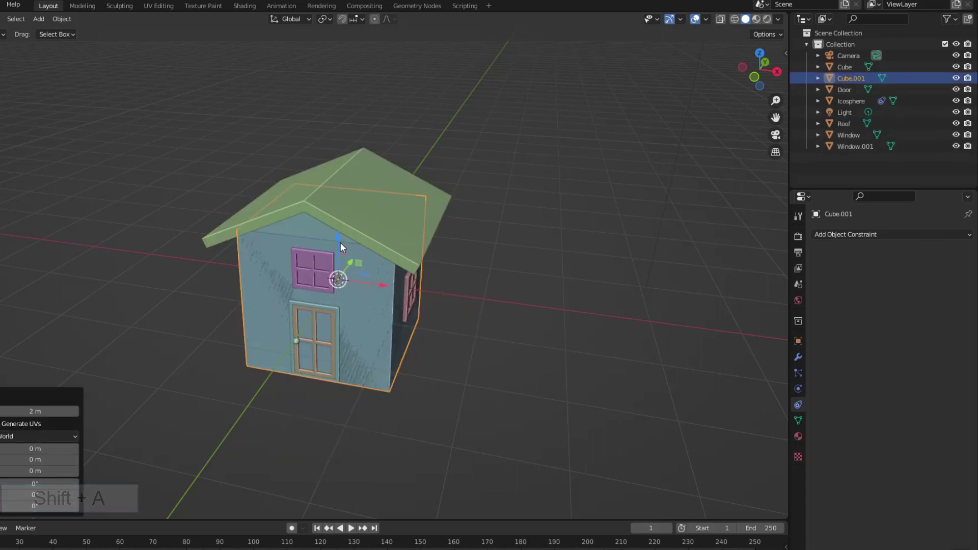
left_click_drag(340, 243, 340, 119)
key("s")
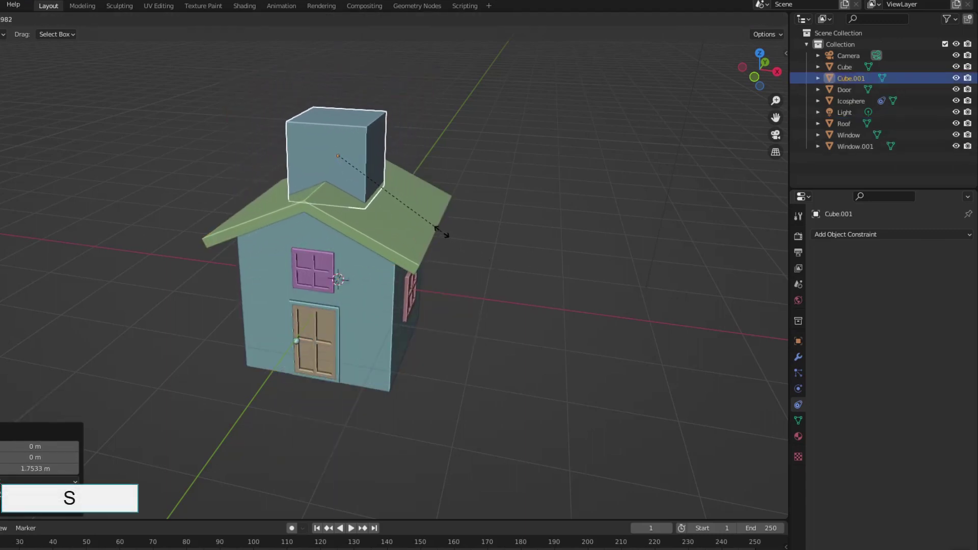
left_click(387, 219)
Inset the chimney's top face about 0.243 m and extrude it about 0.224 m downward to hollow it.
key("Tab")
middle_click_drag(405, 197, 403, 219)
left_click(343, 150)
key("i")
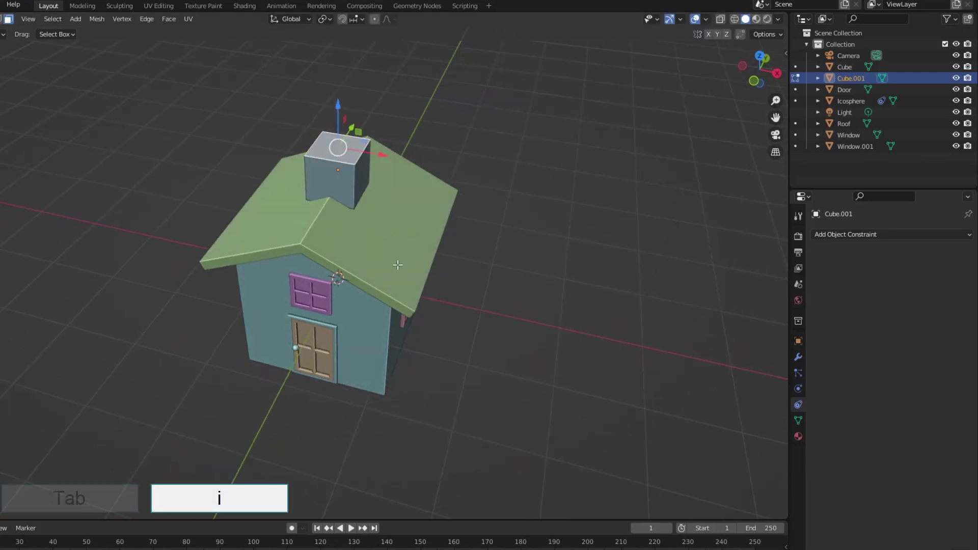
left_click(391, 261)
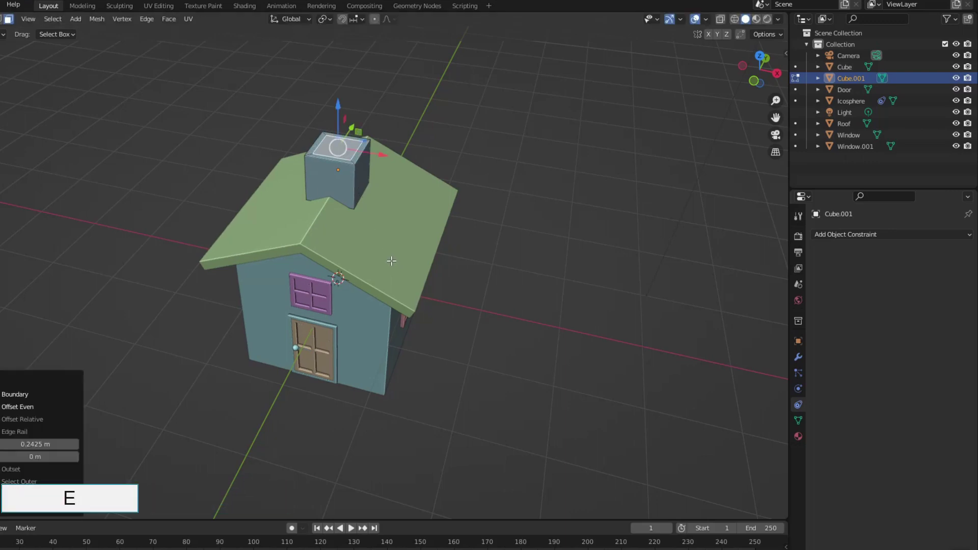
key("e")
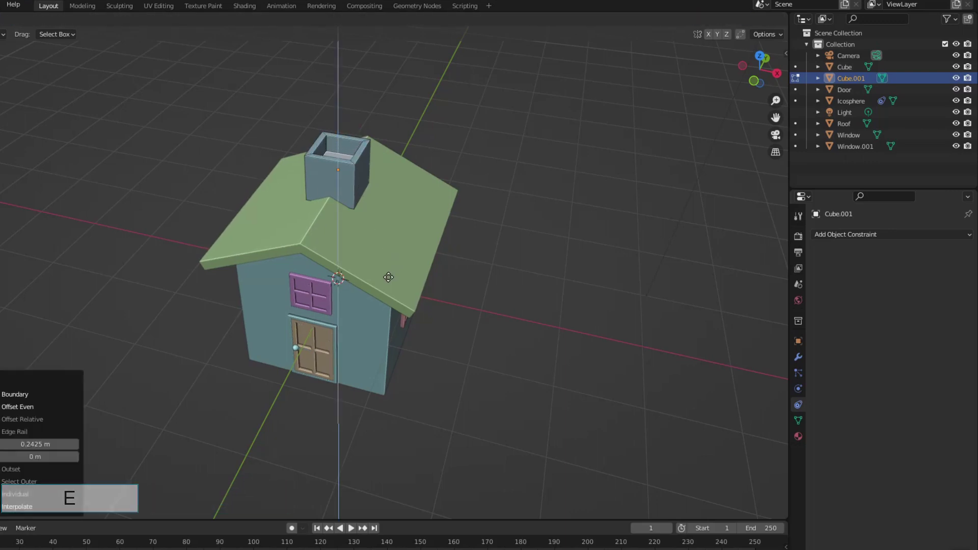
left_click(390, 275)
Duplicate the chimney's recessed inner face in place and separate the copy into its own object.
middle_click_drag(392, 275, 406, 278)
key("shift+d")
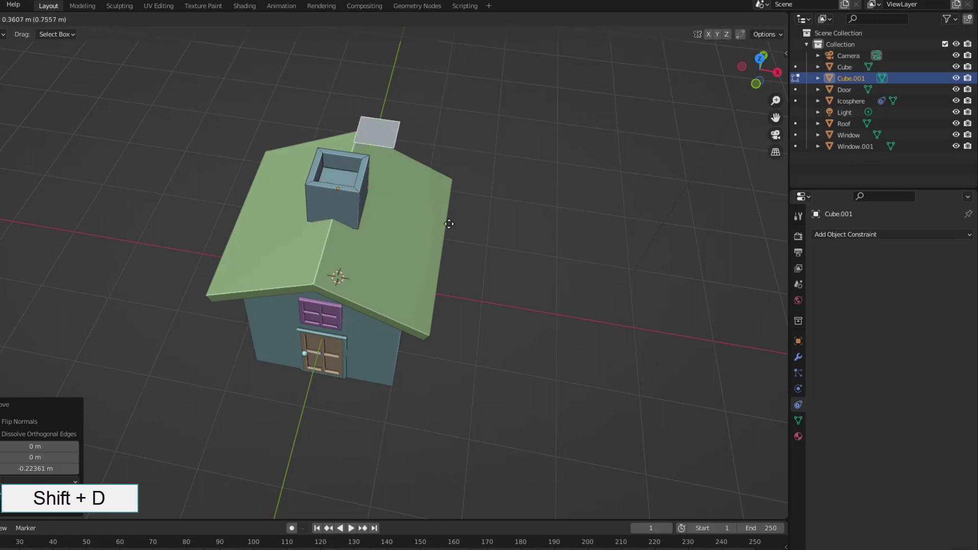
right_click(478, 208)
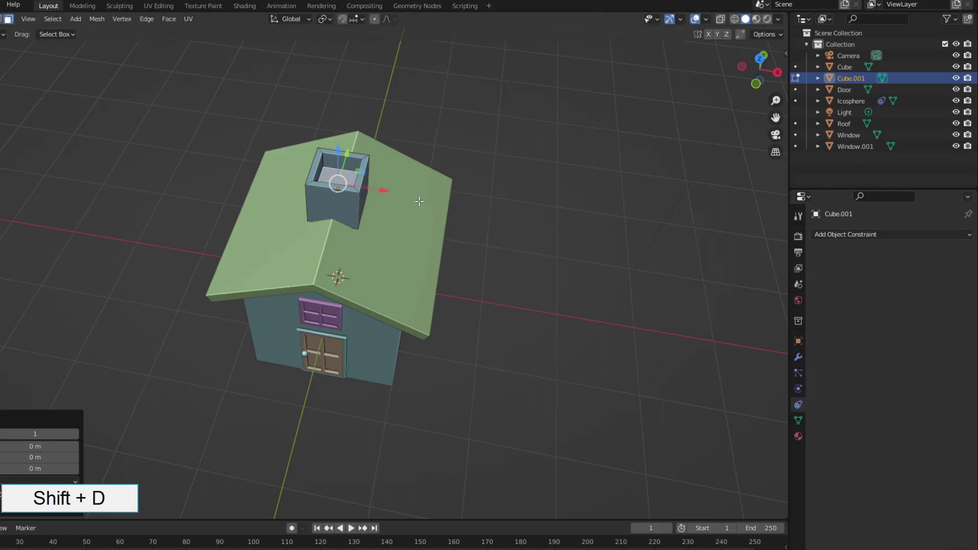
left_click(105, 21)
mouse_move(131, 123)
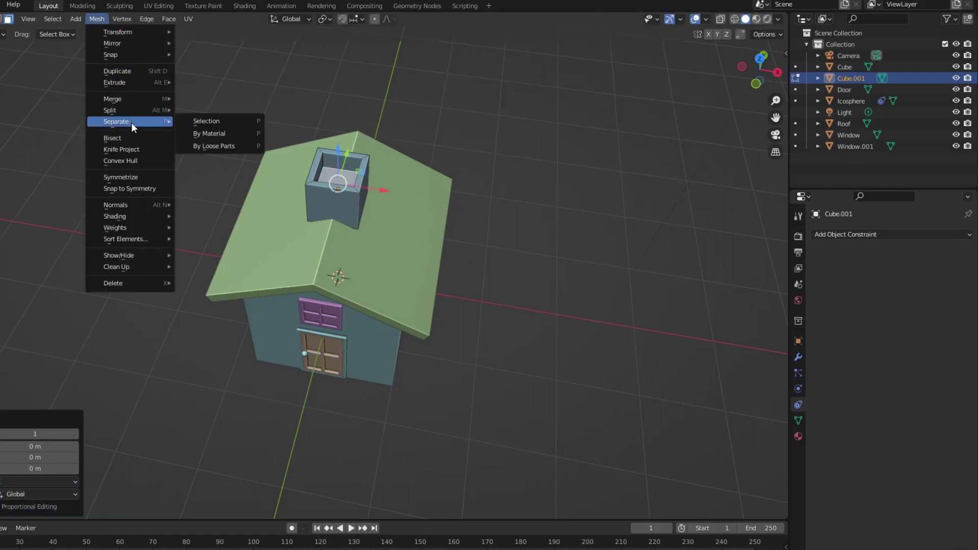
left_click(204, 121)
Return to Object Mode and rename the separated chimney face "Smoke".
key("Tab")
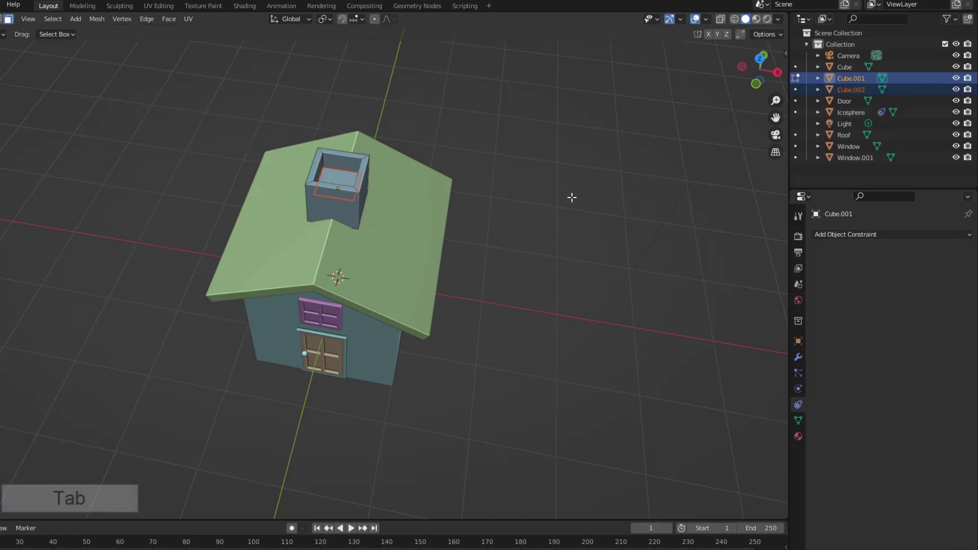
key("Tab")
double_click(844, 91)
type("Smoke")
key("Return")
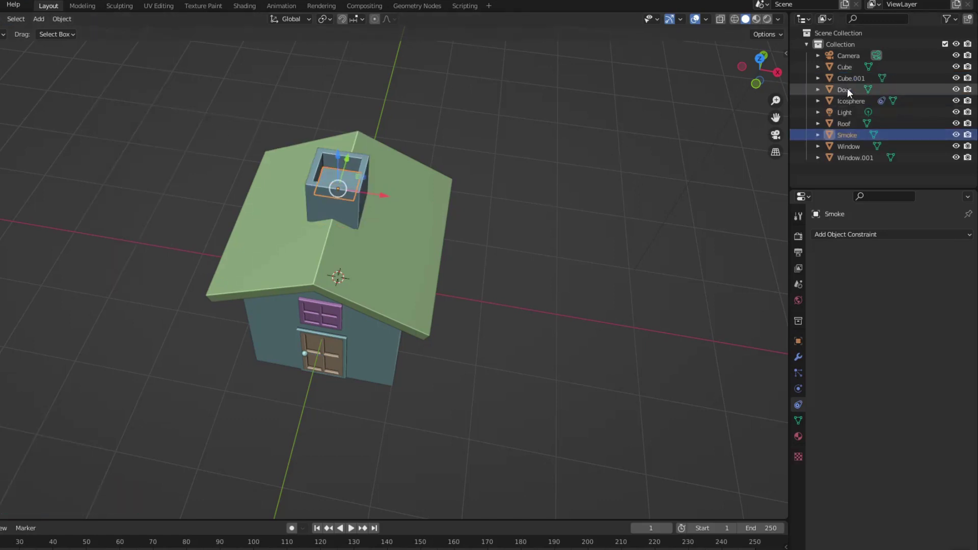
Select the chimney cube and rename it "Chimney".
left_click(313, 169)
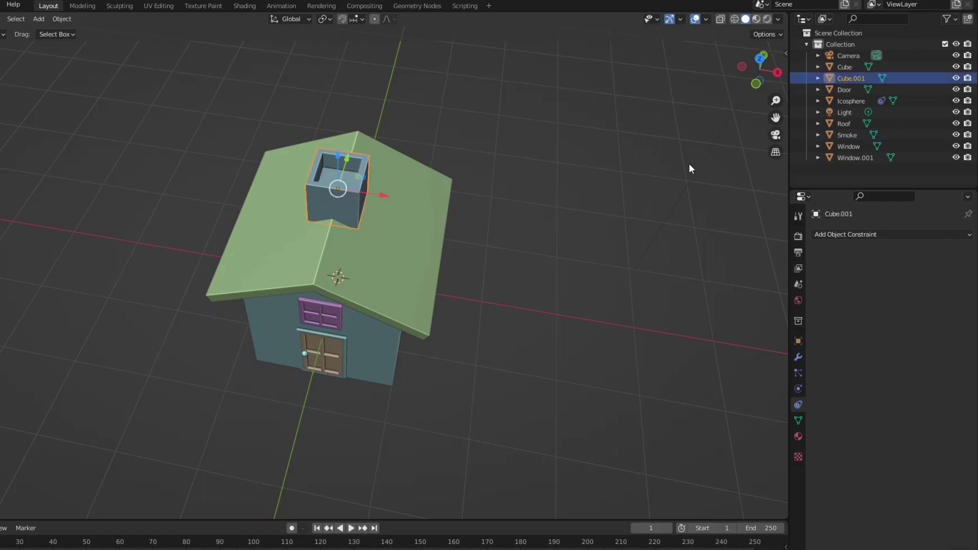
double_click(874, 78)
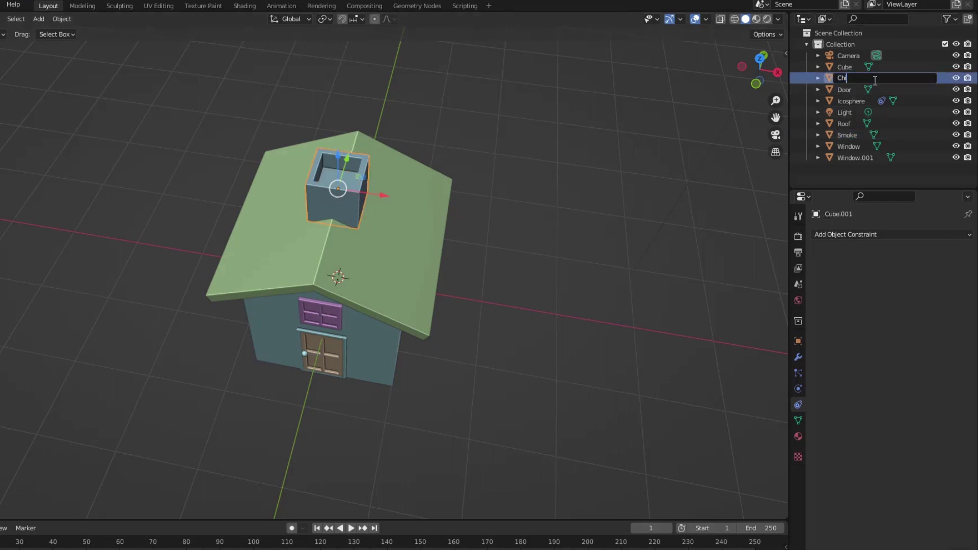
type("Chimney")
key("Return")
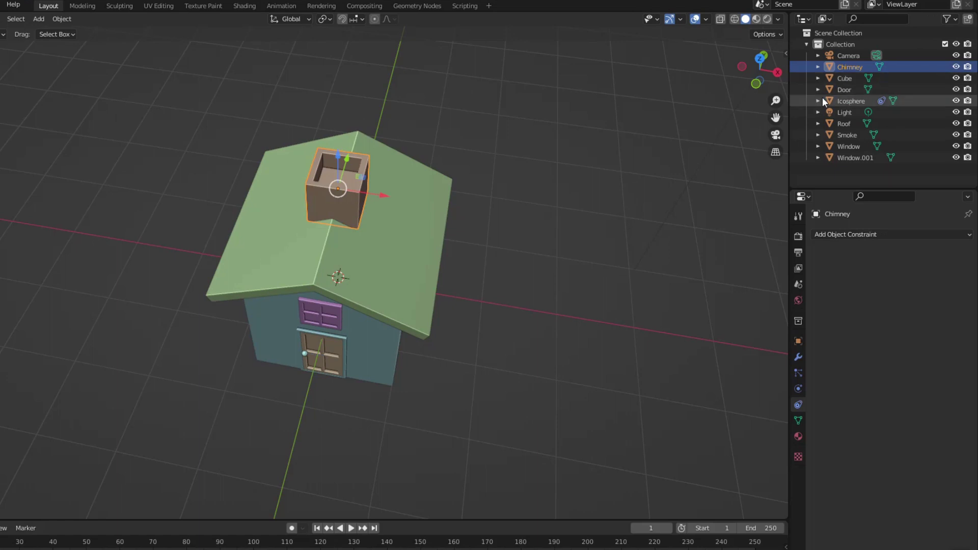
Select the smoke plane and chimney together and move them about 0.57 m along X, off the roof ridge.
middle_click_drag(512, 204, 505, 191)
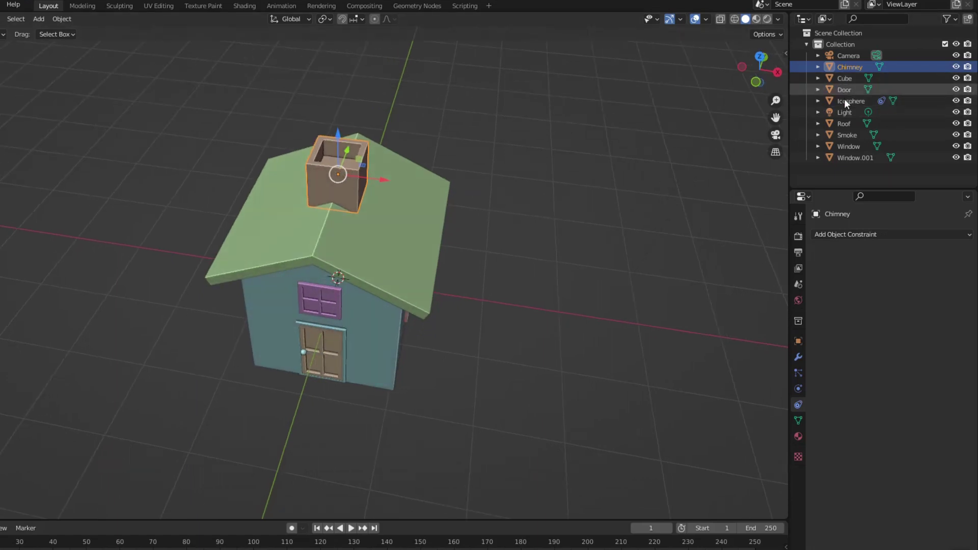
left_click(848, 133)
left_click(849, 67, "shift")
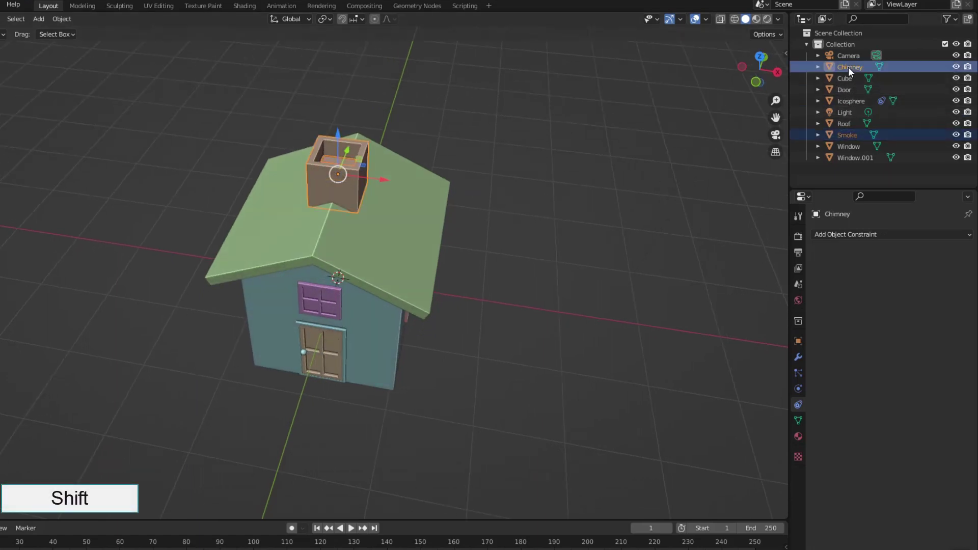
left_click_drag(384, 184, 432, 190)
Lower the chimney and smoke plane onto the roof slope, and raise the smoke plane slightly inside the chimney.
middle_click_drag(476, 253, 485, 212)
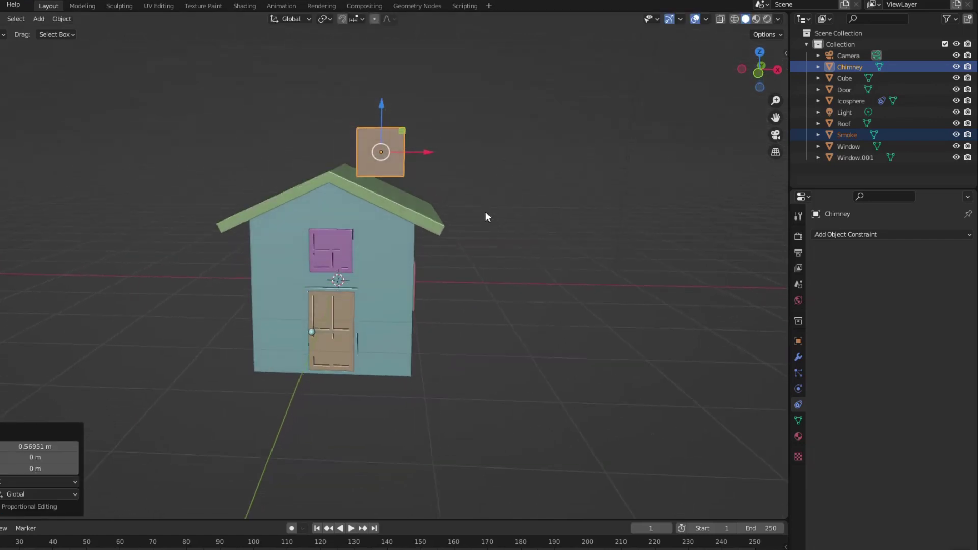
left_click_drag(382, 108, 387, 136)
middle_click_drag(387, 136, 489, 208)
left_click(848, 135)
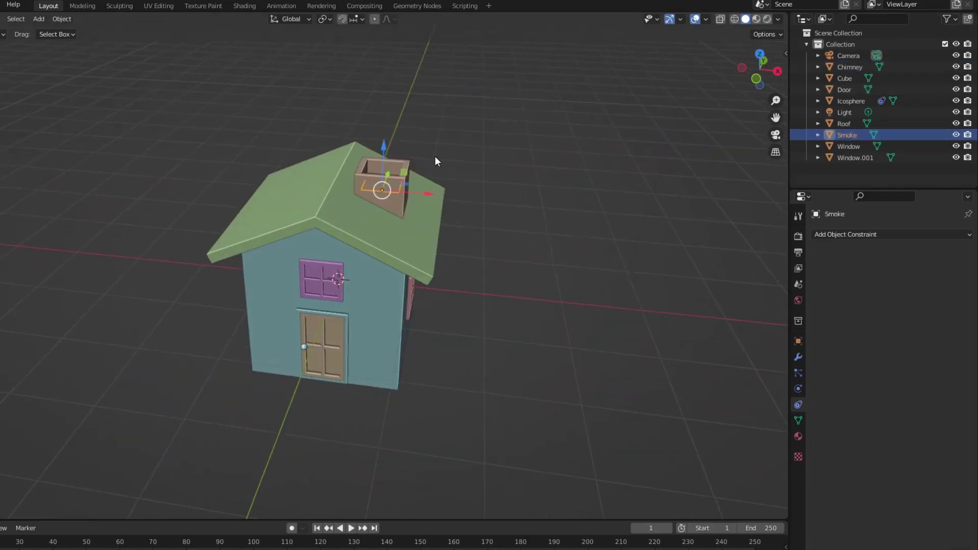
left_click_drag(384, 147, 384, 141)
Add a cube mesh and move it about -4.27 m along X, beside the house.
key("shift+a")
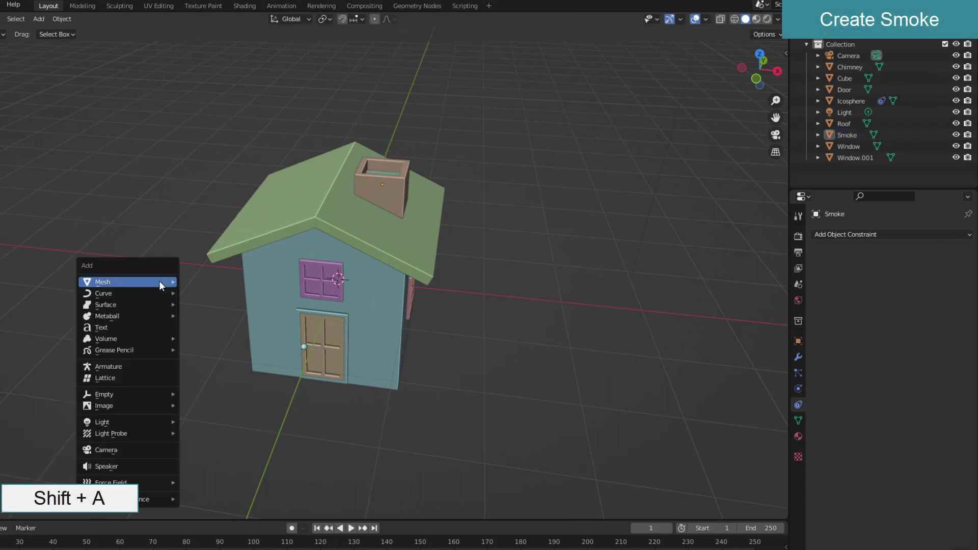
mouse_move(159, 280)
left_click(207, 291)
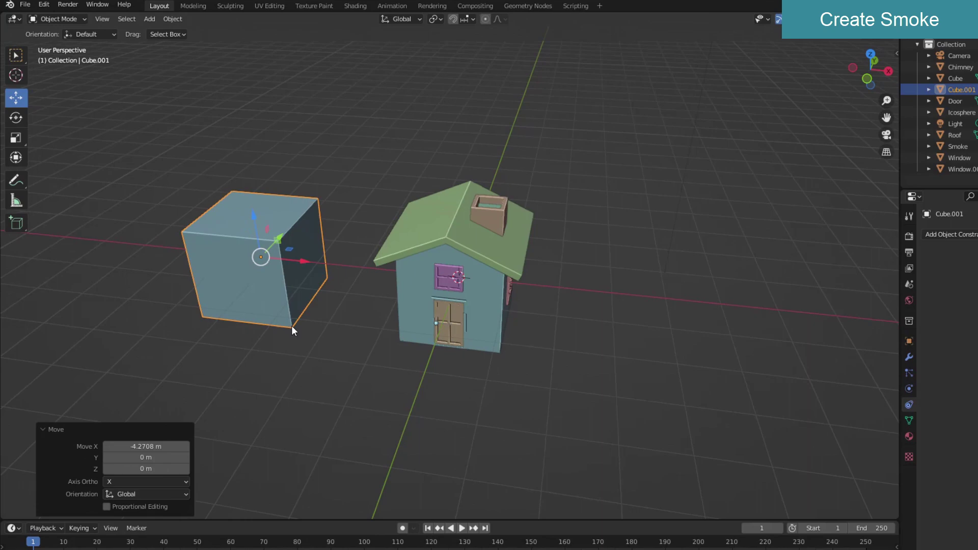
Bisect one upper corner of the new cube in Edit Mode, clearing the inner part and filling the cut.
middle_click_drag(292, 325, 425, 304, "shift")
scroll(382, 297, "up", 2)
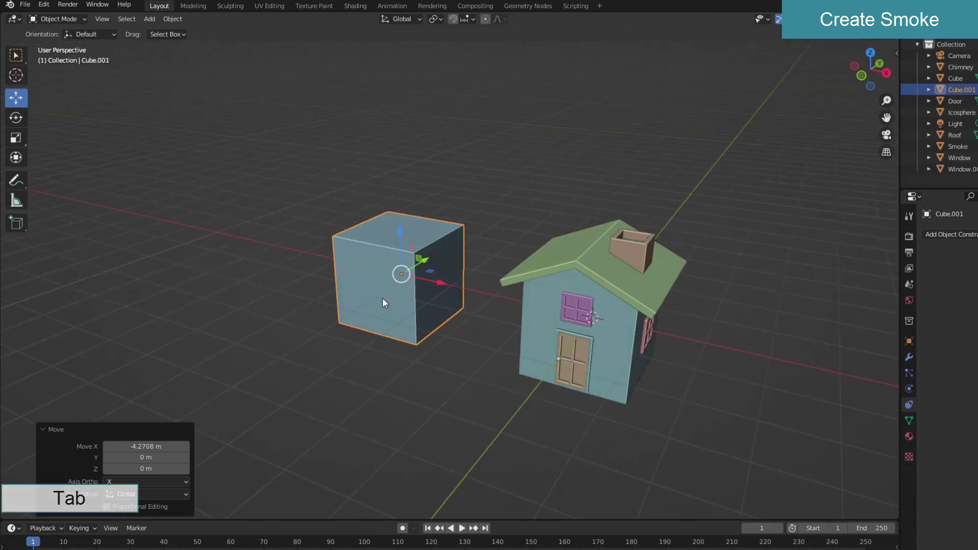
key("Tab")
left_click_drag(16, 324, 64, 349)
left_click_drag(387, 187, 330, 283)
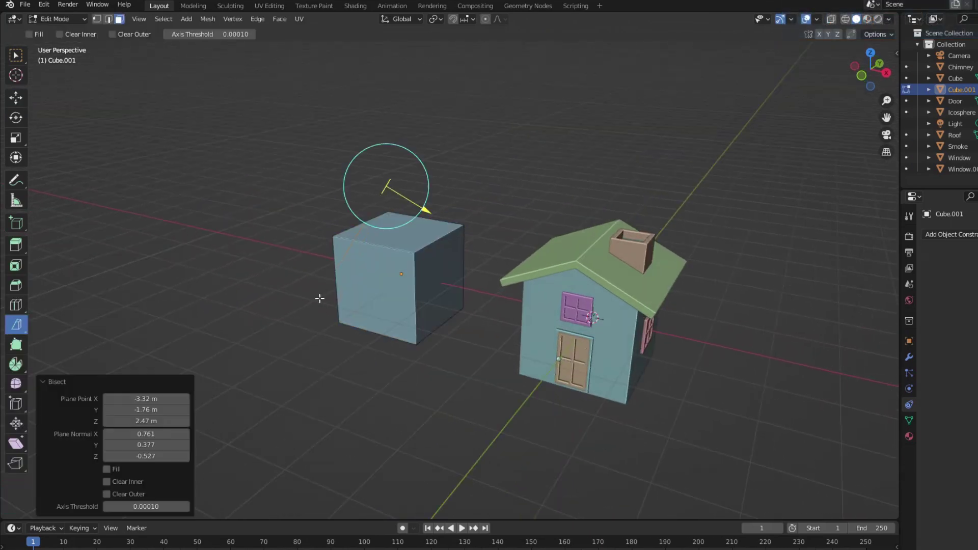
middle_click_drag(484, 332, 369, 321)
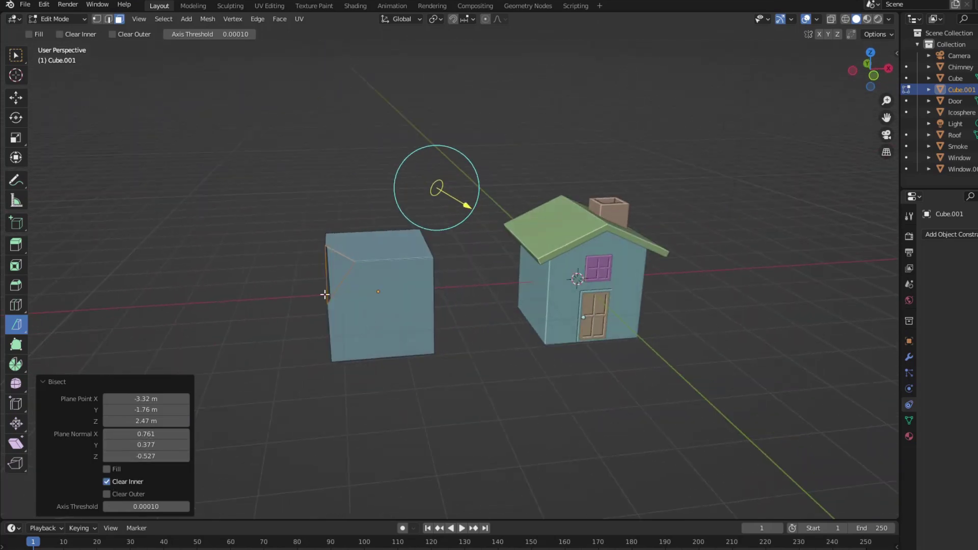
Bisect further corners of the whole cube from different angles, removing and filling each cut to form a faceted rock shape.
key("a")
middle_click_drag(306, 407, 376, 389)
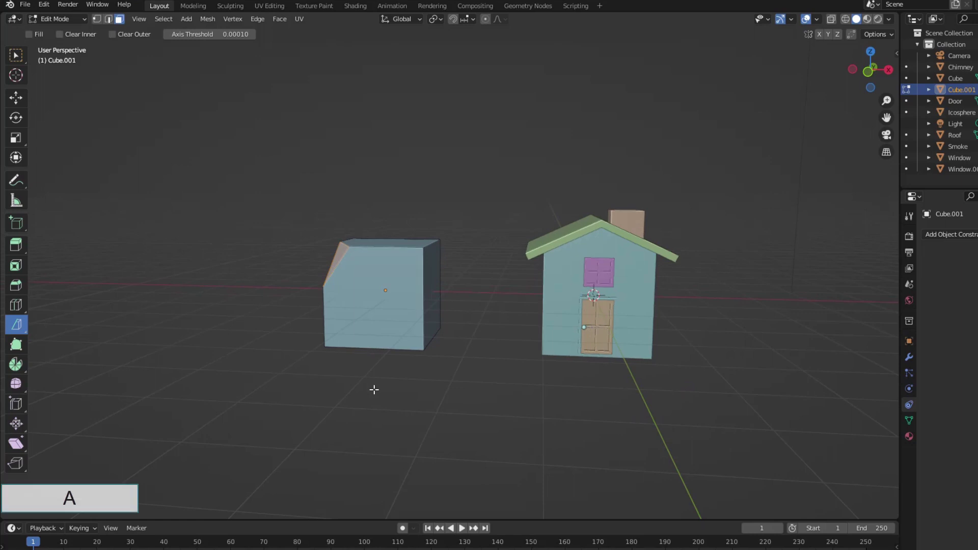
left_click_drag(459, 278, 356, 409)
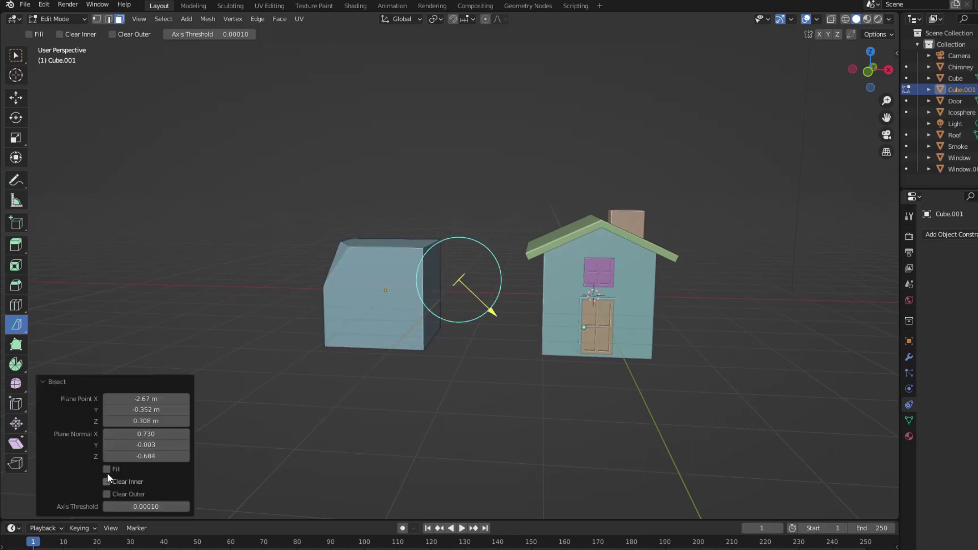
middle_click_drag(413, 362, 376, 355)
left_click_drag(387, 339, 444, 414)
middle_click_drag(388, 352, 466, 349)
left_click_drag(426, 306, 503, 345)
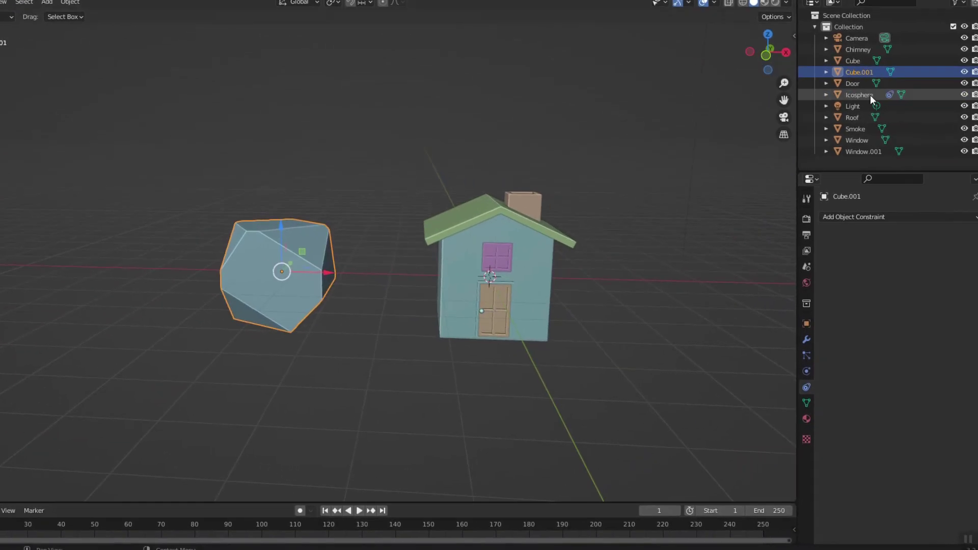
Hide the faceted cube and scale the smoke plane inside the chimney by about 0.851.
left_click(965, 72)
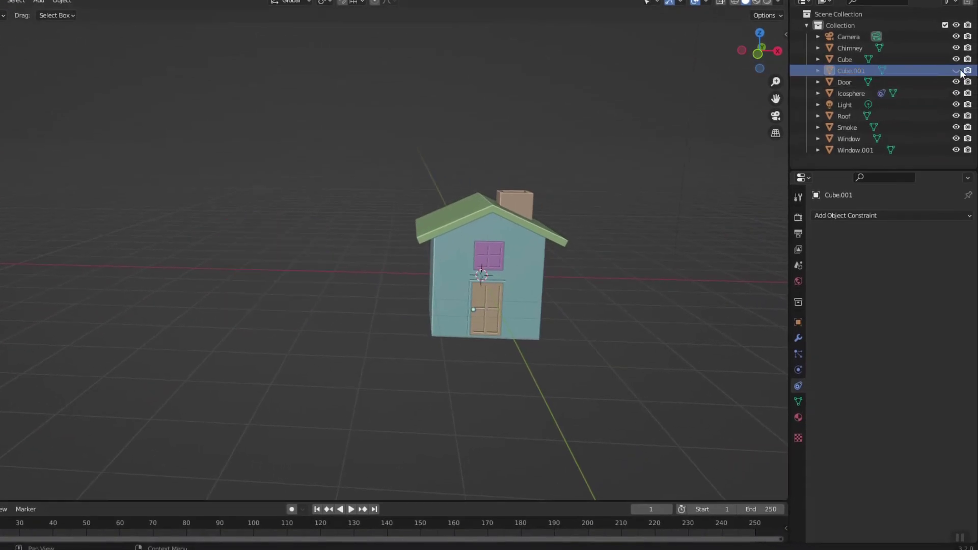
middle_click_drag(549, 242, 508, 258)
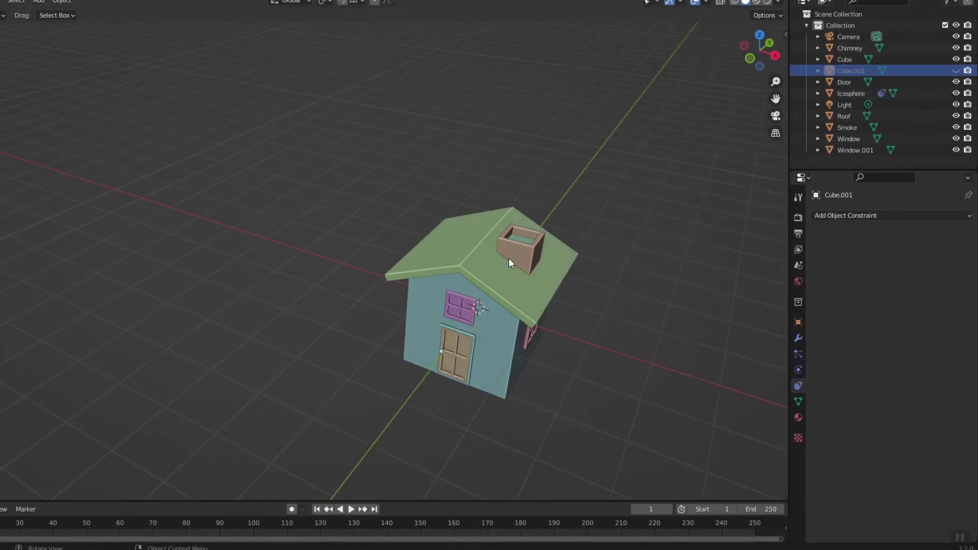
left_click(519, 237)
left_click(518, 236)
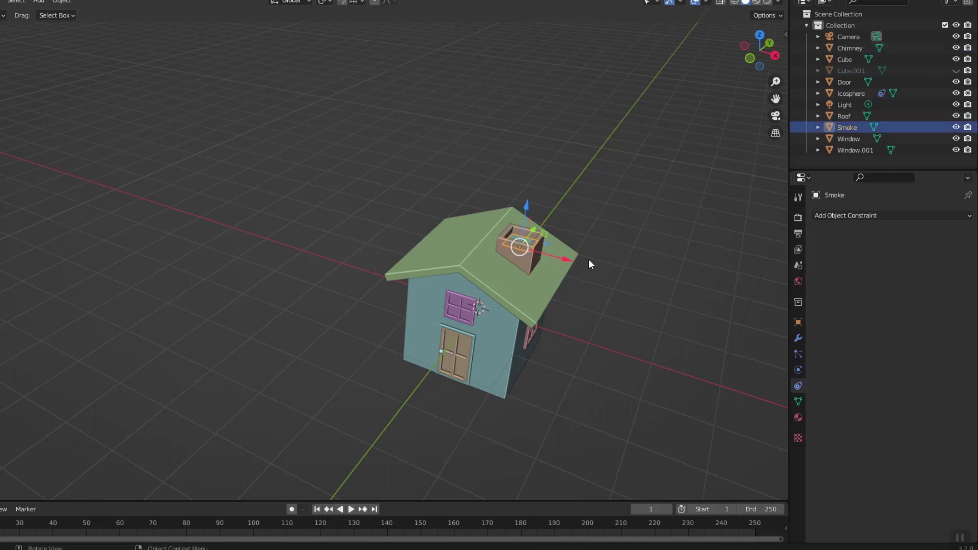
middle_click_drag(601, 255, 521, 264)
key("s")
left_click(549, 392)
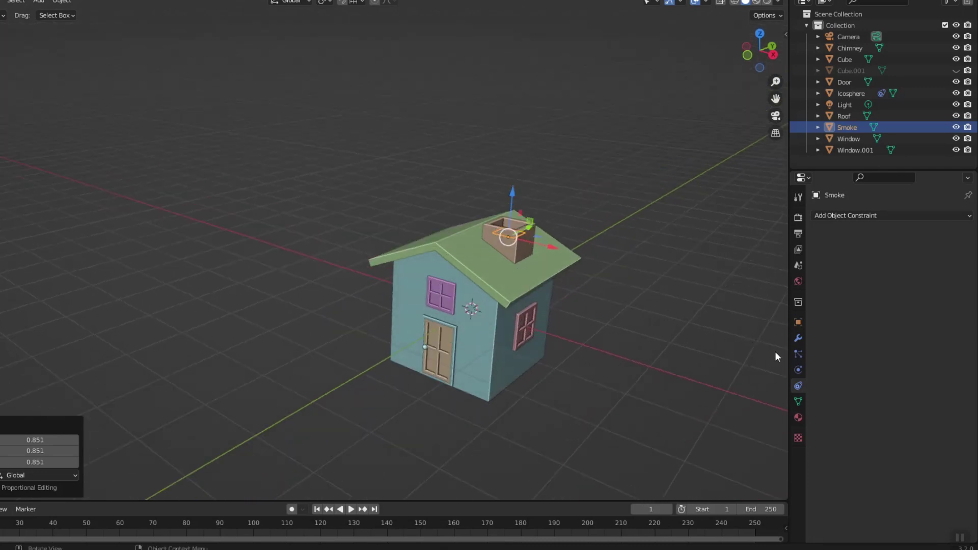
Add an emitter particle system to the smoke plane and play the animation to preview it.
left_click(799, 354)
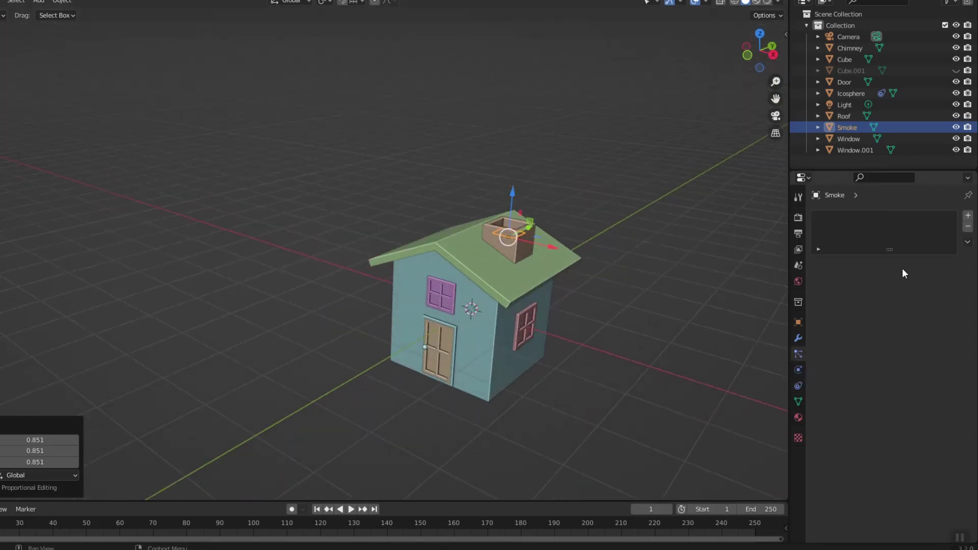
left_click(969, 217)
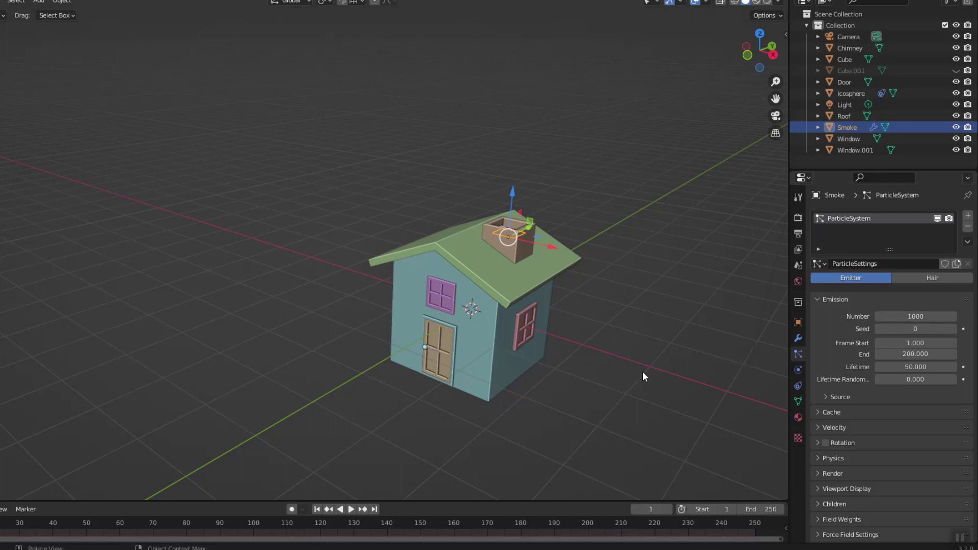
middle_click_drag(518, 393, 524, 376)
key("space")
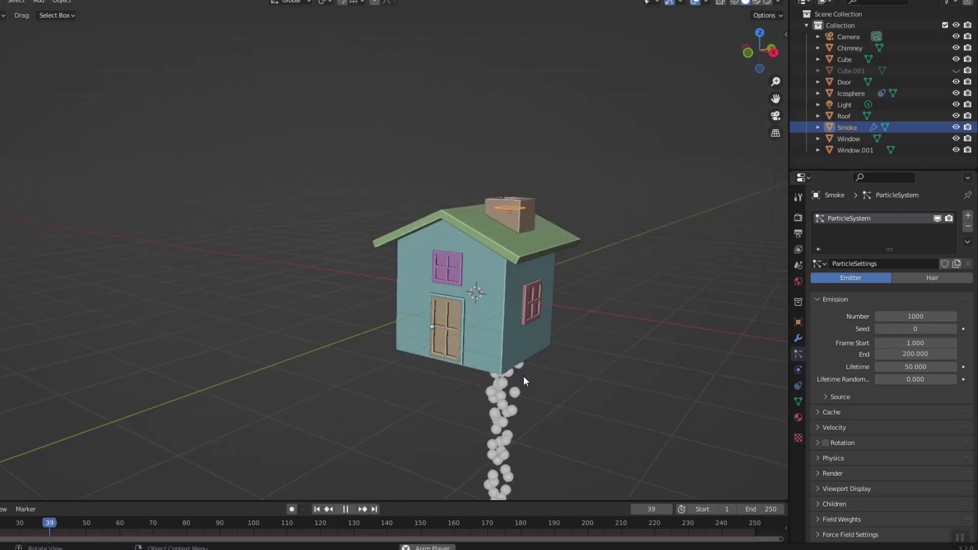
Set the particle system's gravity field weight to 0 and replay the animation from the first frame.
scroll(861, 446, "down", 2)
left_click(836, 474)
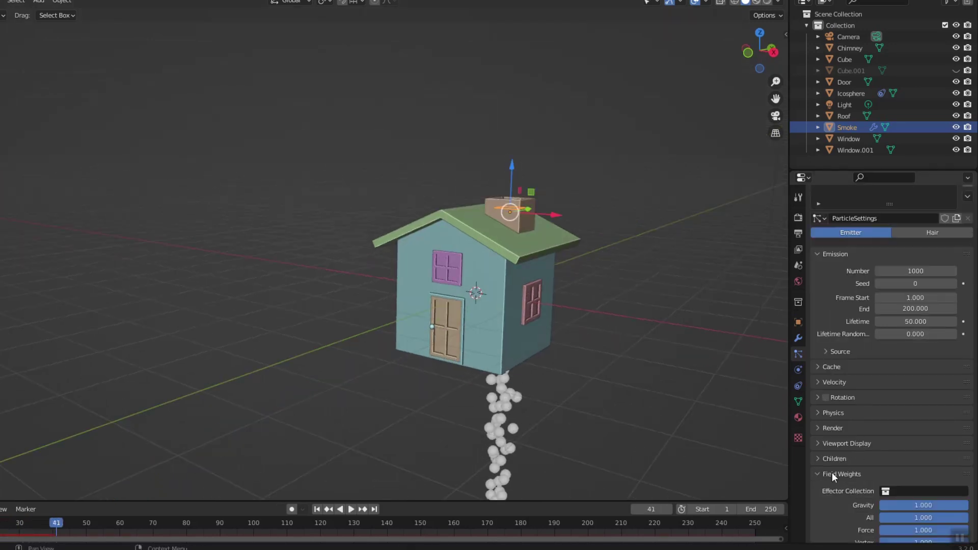
left_click(911, 502)
type("0")
key("Return")
left_click(317, 509)
key("space")
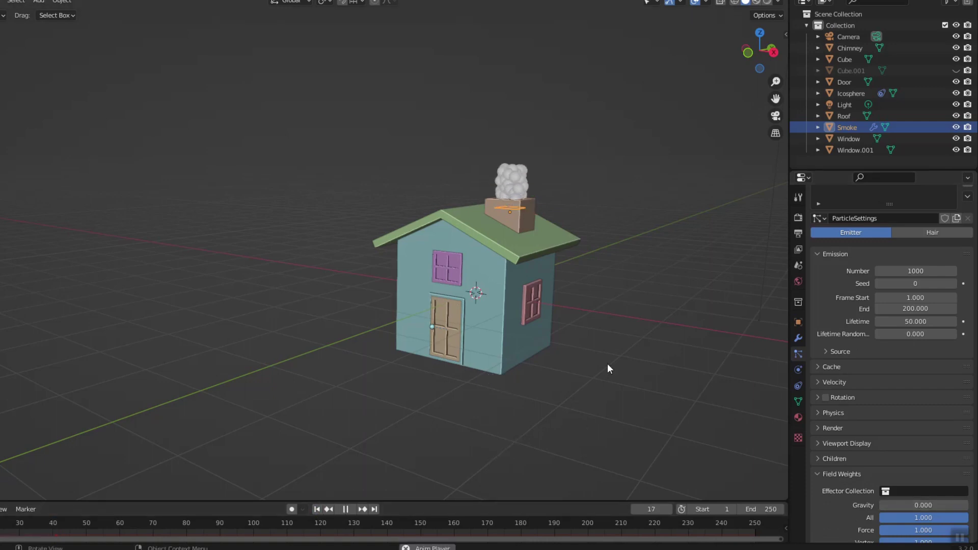
key("space")
Set the particle number to 2000 and lifetime to 70, with the scene's end frame at 200.
left_click(914, 272)
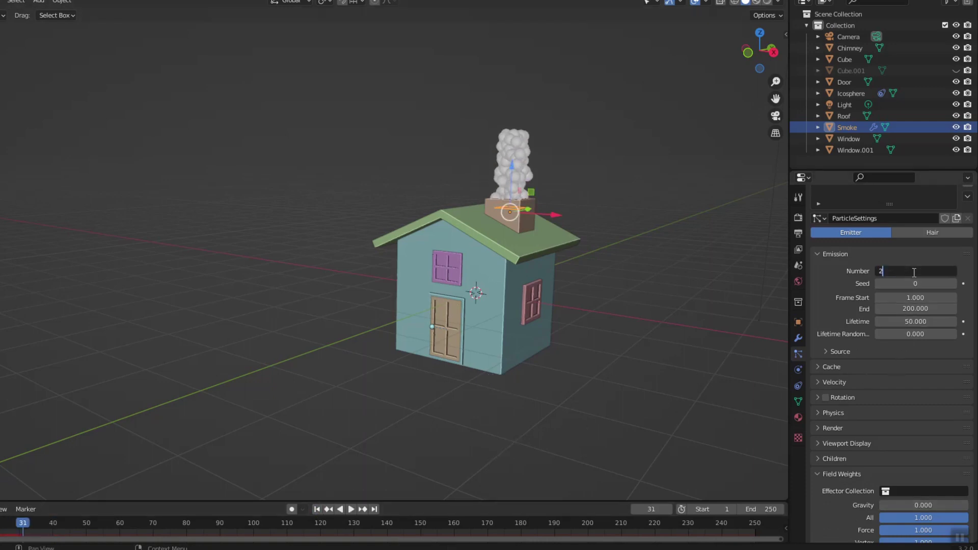
key("Return")
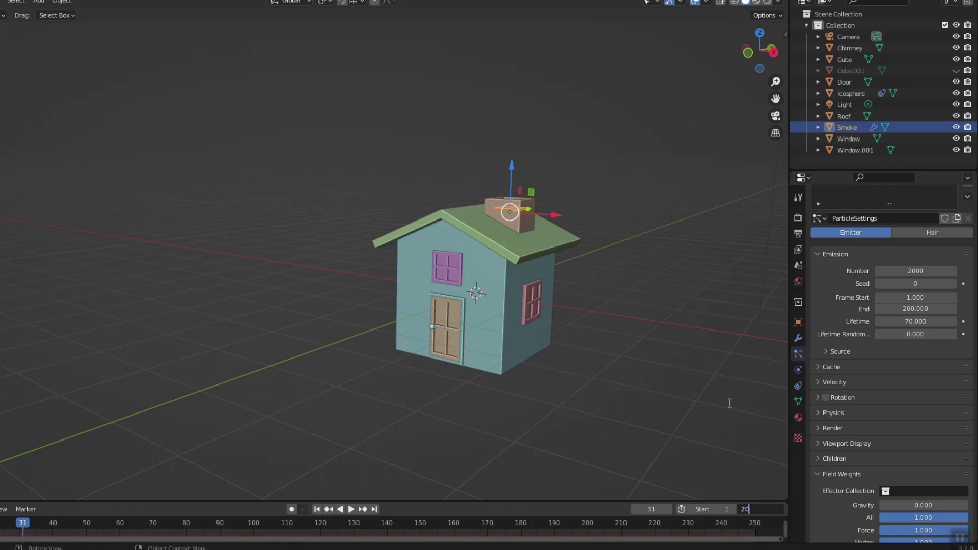
Render the particles as Object with the faceted Cube.001 as the instance object, keeping that cube hidden in the viewport.
left_click(831, 428)
scroll(854, 372, "down", 5)
left_click(912, 310)
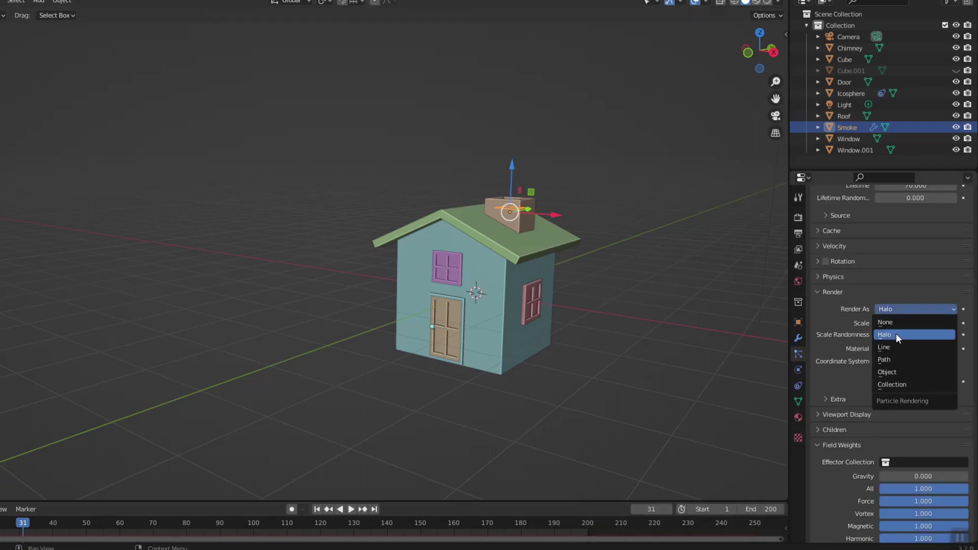
left_click(888, 373)
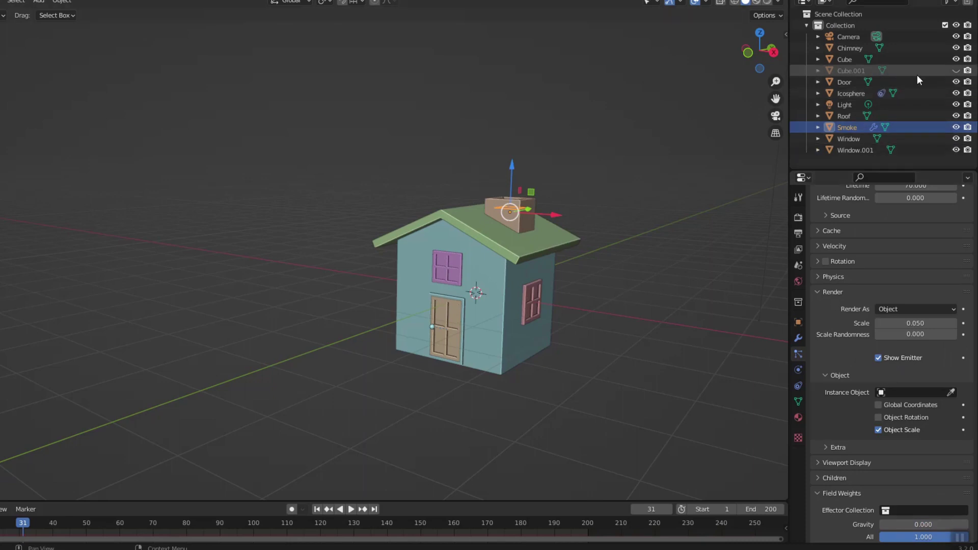
left_click(956, 70)
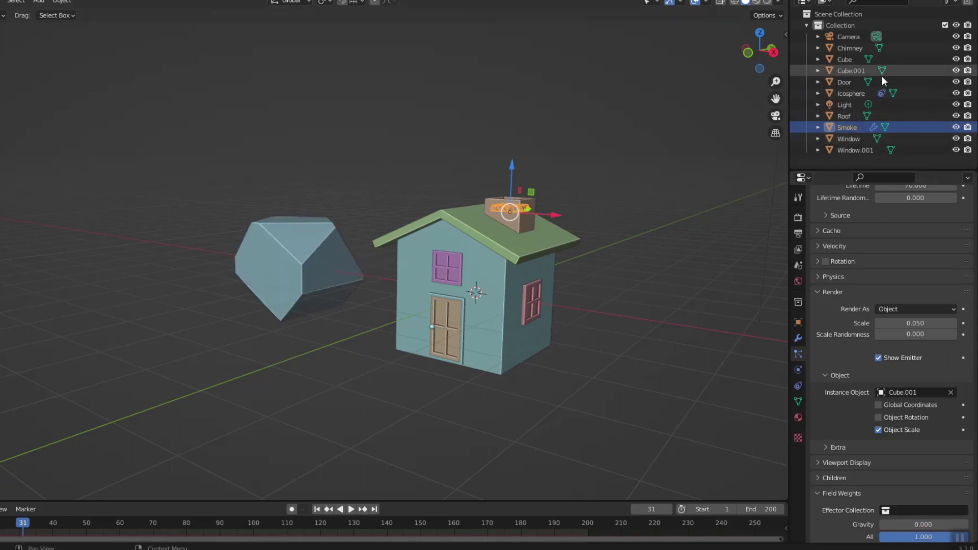
left_click(956, 71)
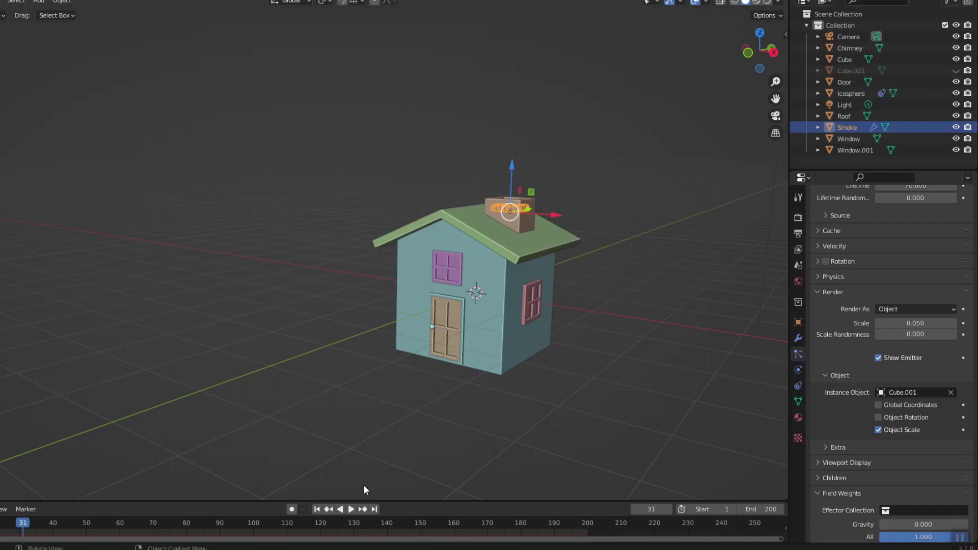
Preview the smoke above the chimney, and set the particles' render scale to 0.07 with scale randomness 1.
key("space")
left_click(608, 140)
scroll(564, 157, "up", 3)
middle_click_drag(565, 157, 340, 370, "shift")
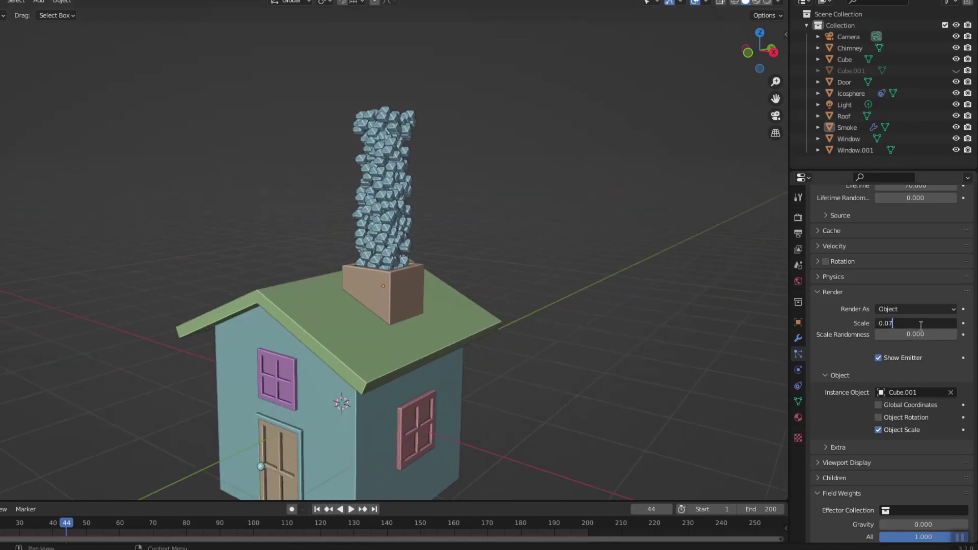
key("Return")
left_click_drag(908, 338, 958, 337)
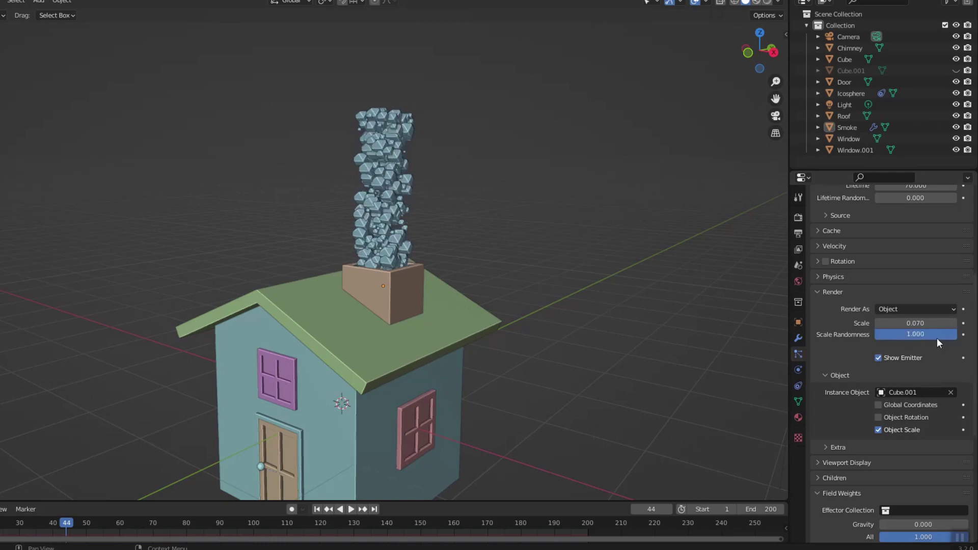
Enable particle rotation with Randomize at 1, and set the lifetime randomness to 1.
left_click(826, 261)
left_click(817, 261)
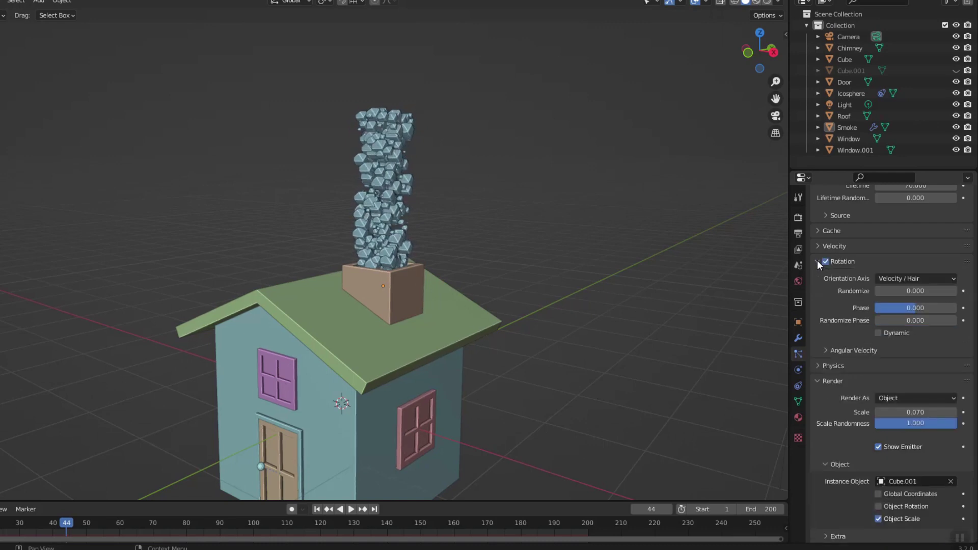
left_click_drag(898, 290, 958, 291)
scroll(917, 275, "up", 5)
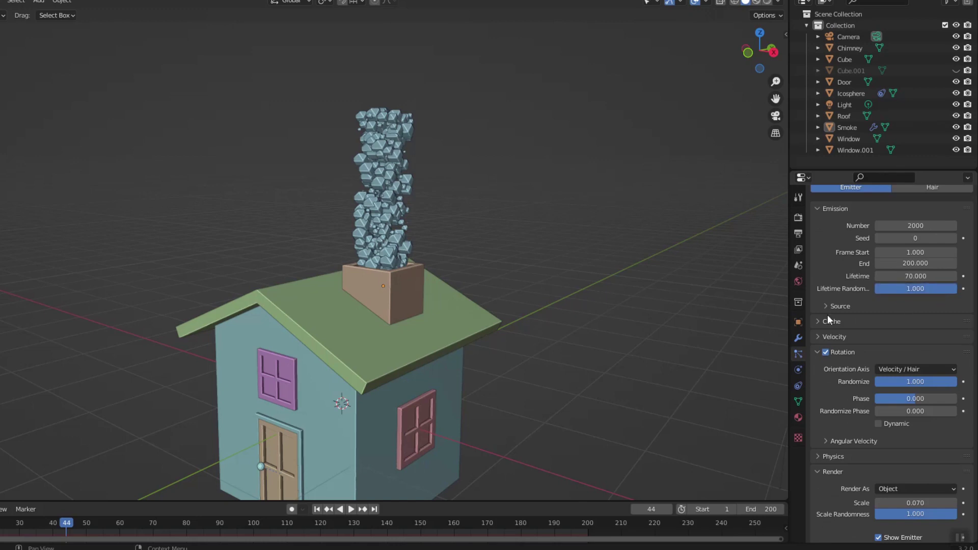
Play the animation from the first frame to check the rising smoke, and stop it.
left_click(317, 510)
left_click(350, 510)
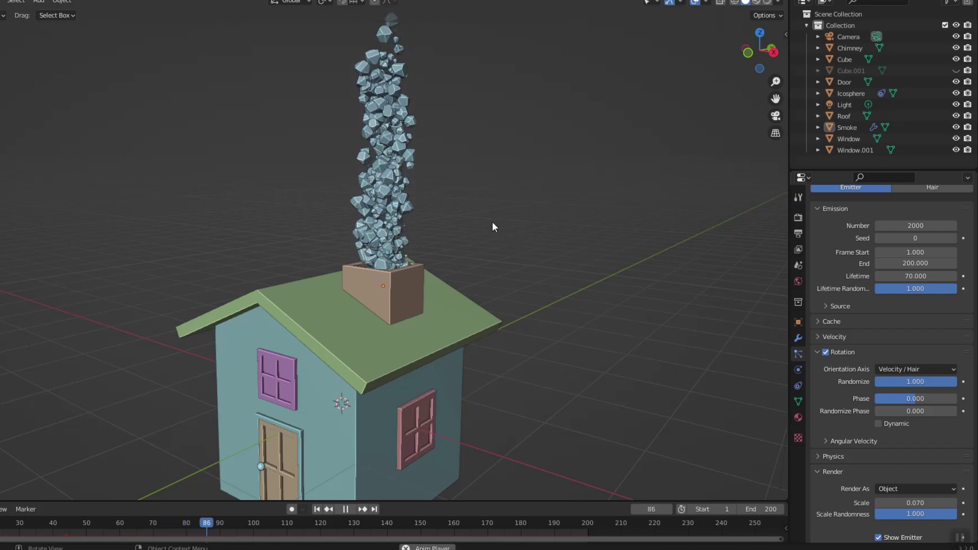
scroll(493, 222, "down", 4)
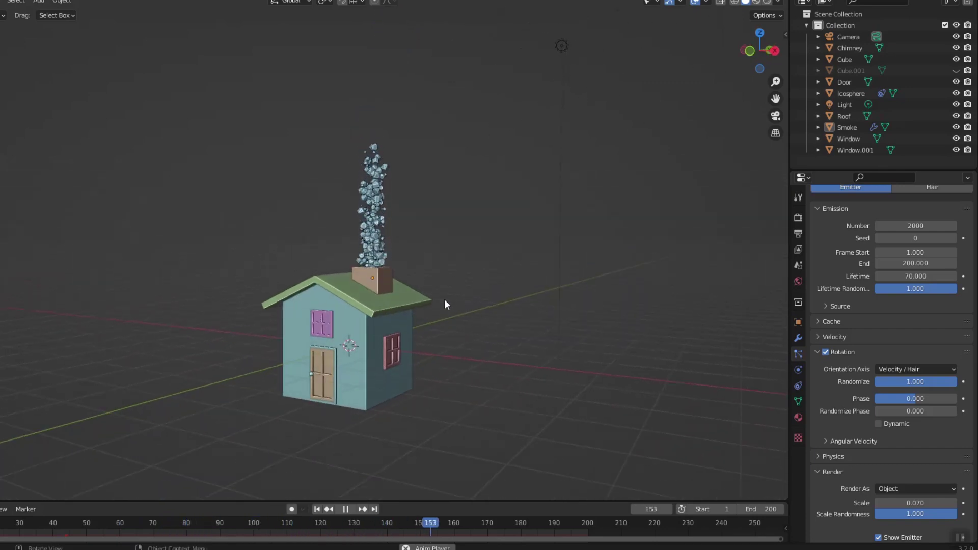
key("space")
Add a Turbulence force field to the scene and move it along the Y axis.
middle_click_drag(444, 299, 469, 251)
key("shift+a")
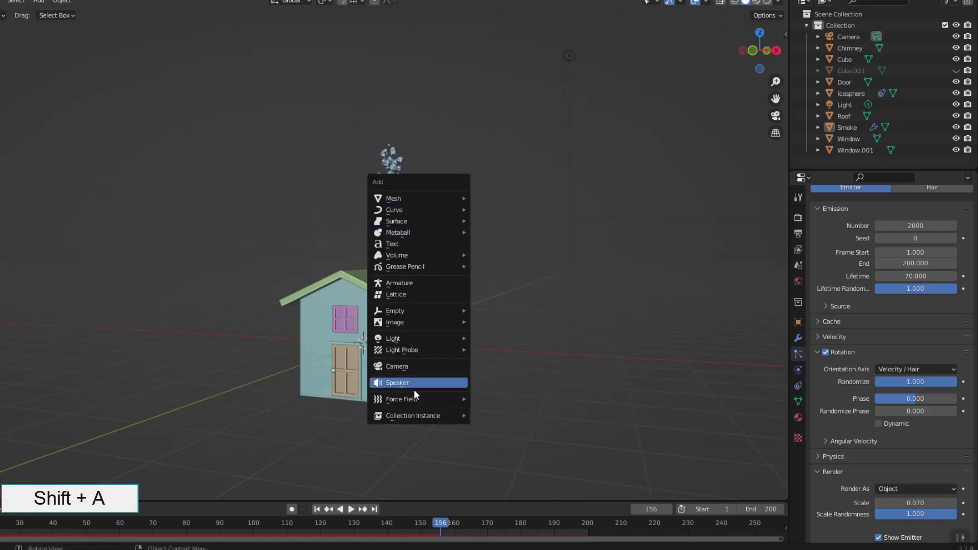
mouse_move(449, 399)
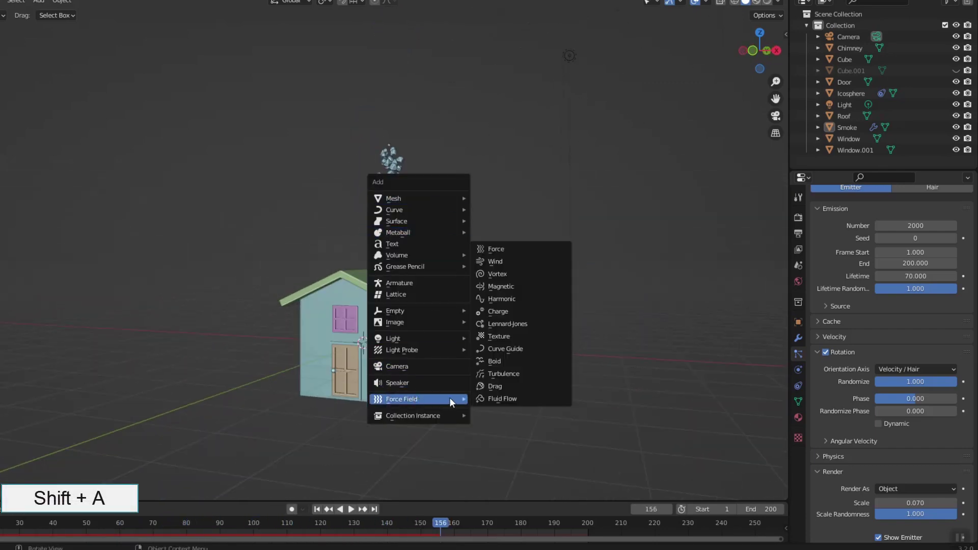
left_click(502, 374)
key("g")
key("y")
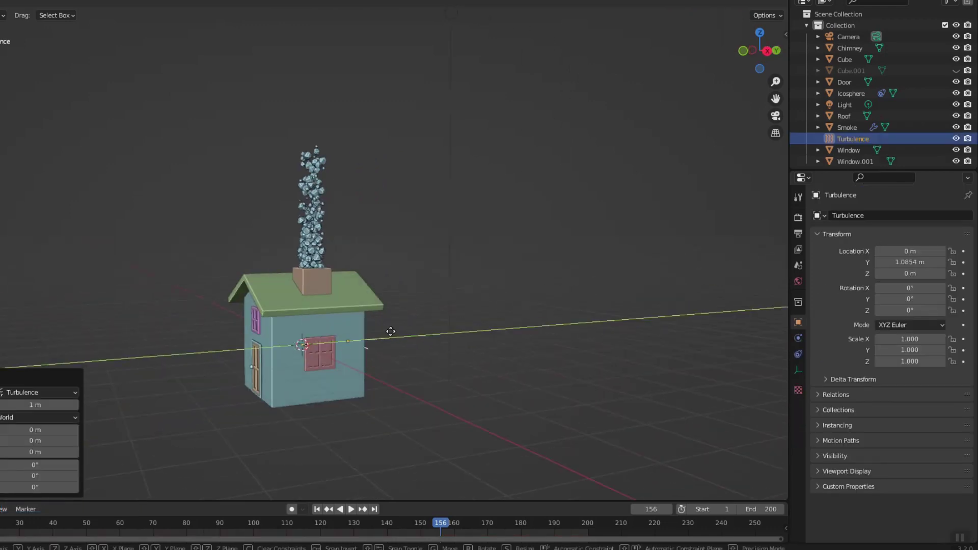
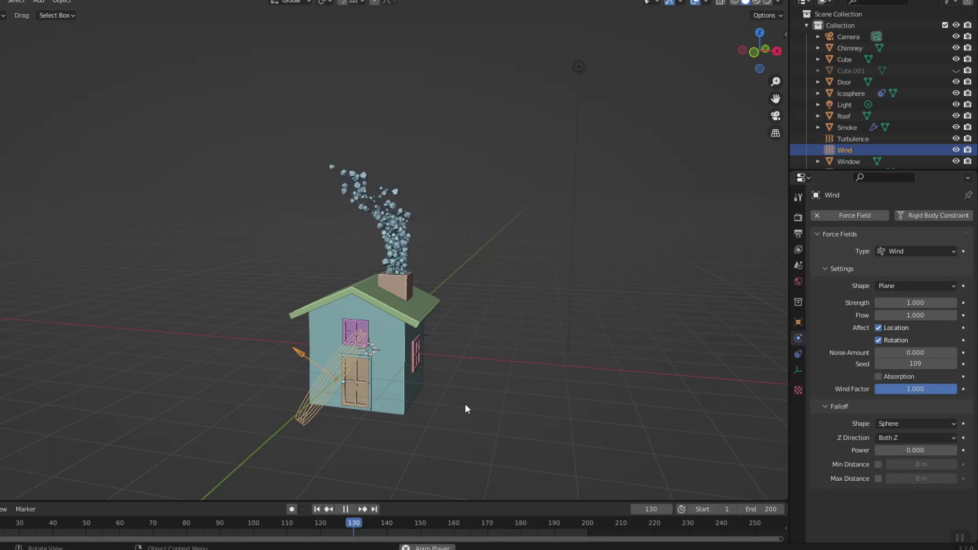
Stop the smoke playback and add a plane around the house, scaled up about 2.04 times.
key("space")
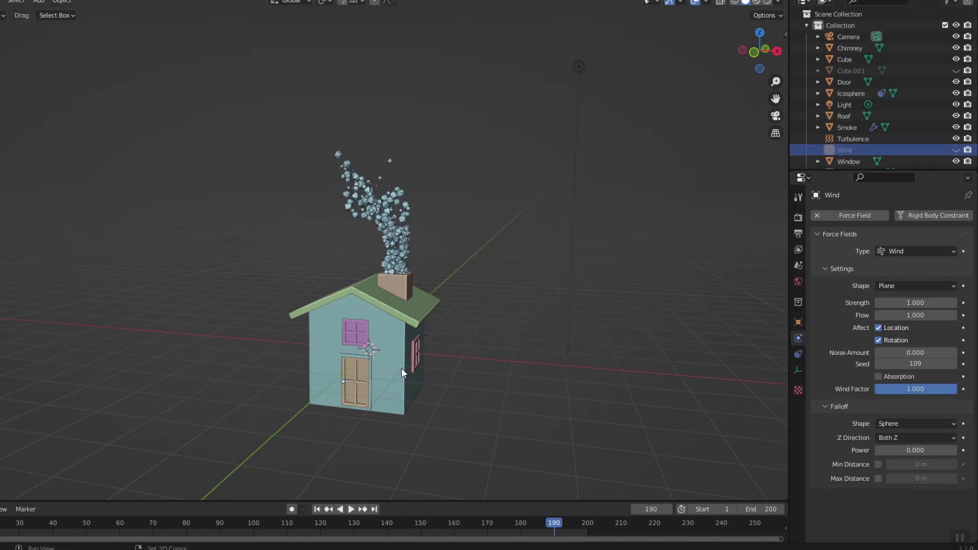
middle_click_drag(402, 368, 423, 347, "shift")
key("shift+a")
mouse_move(430, 322)
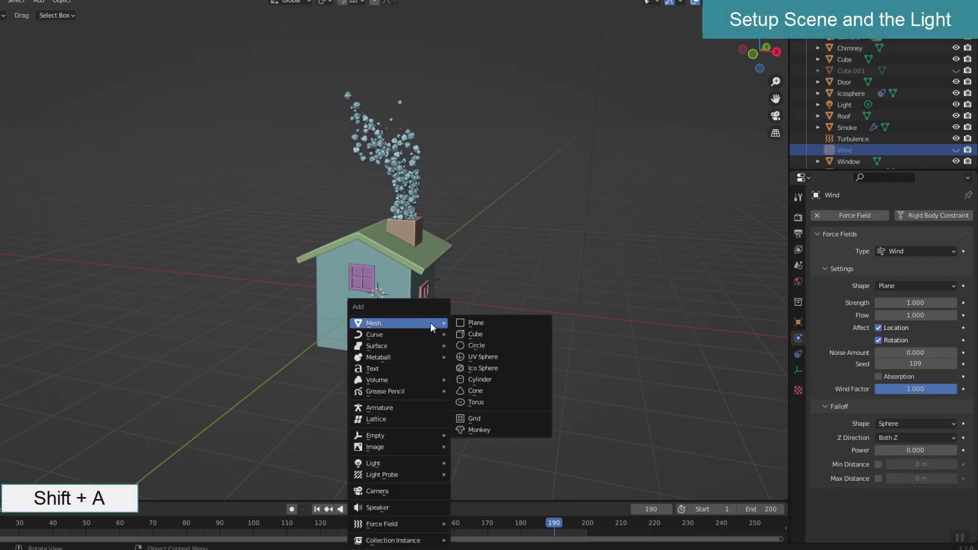
left_click(471, 322)
key("s")
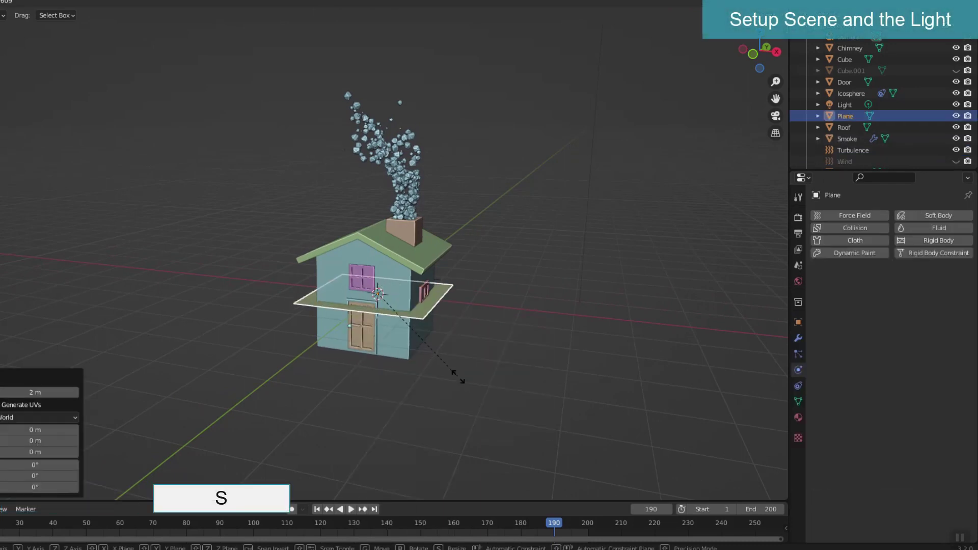
left_click(503, 411)
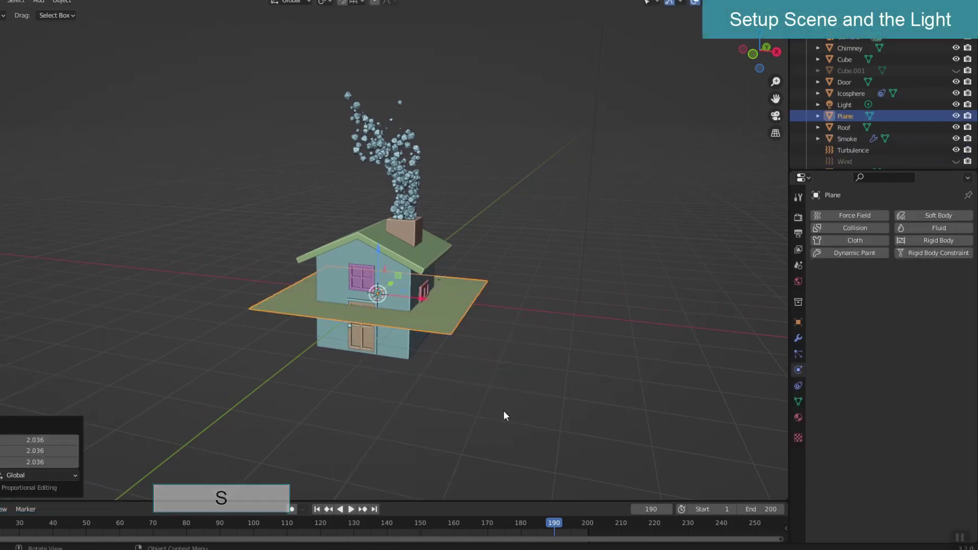
Lower the plane about 0.98 m to the house's base and extrude it about 0.18 m downward into a slab.
key("g")
key("z")
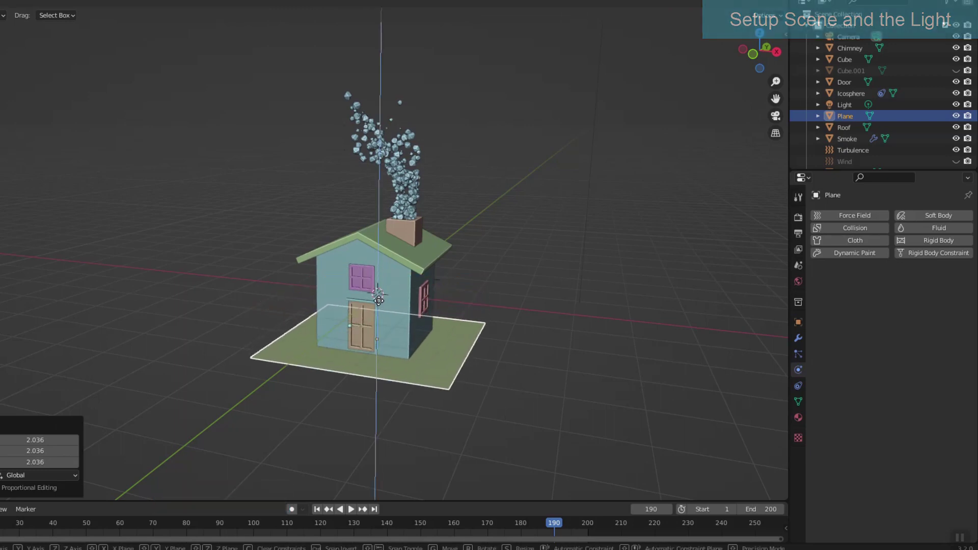
key("Tab")
left_click(388, 309)
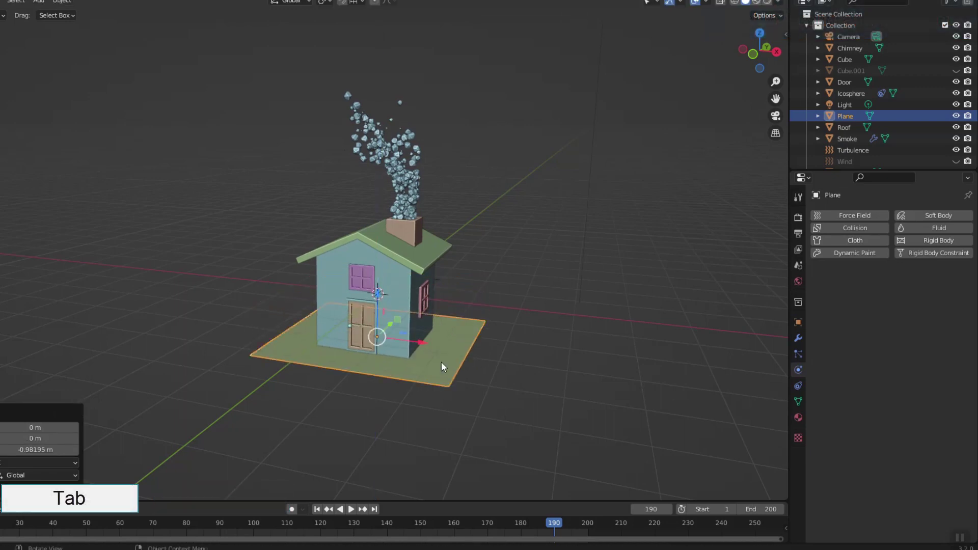
key("e")
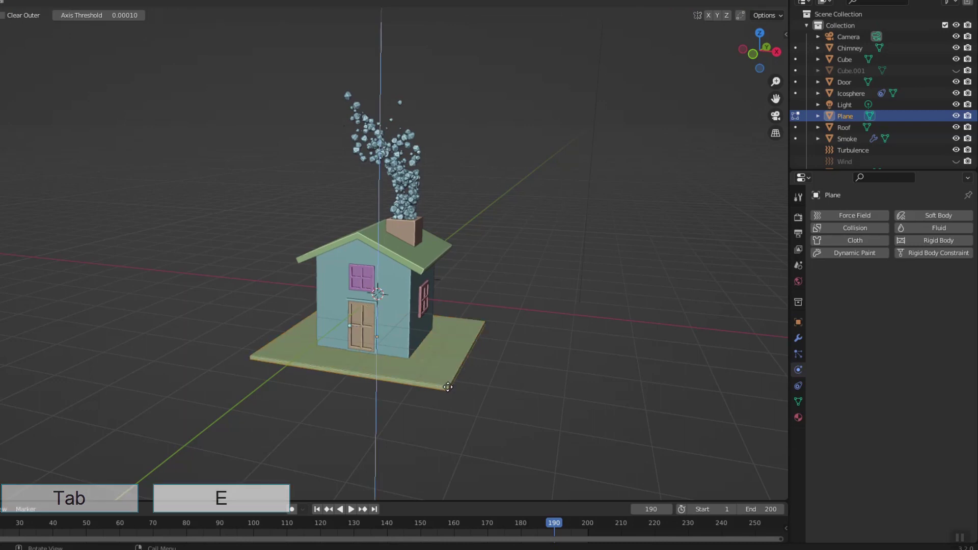
left_click(447, 391)
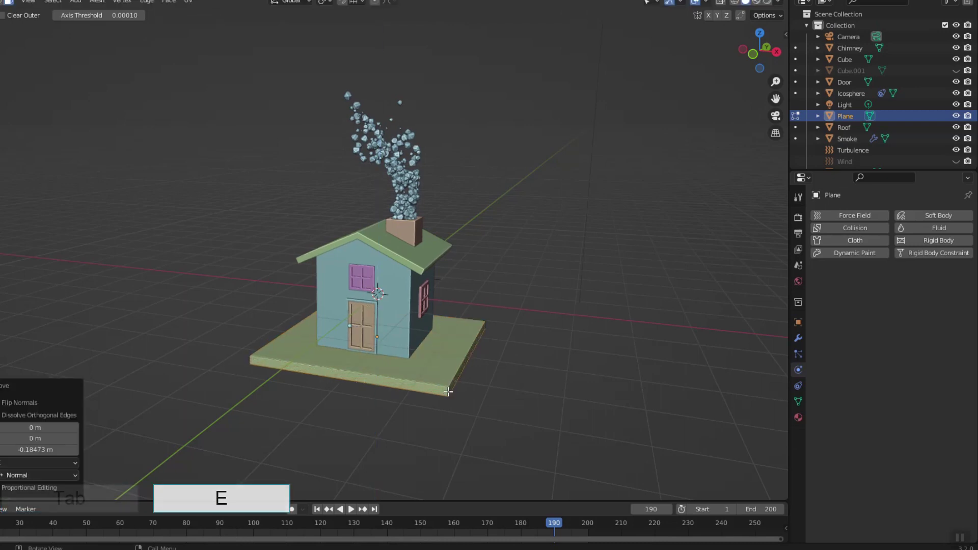
key("Tab")
Add a second plane, scale it about 6.25 times, and lower it about 1.15 m beneath the slab as the ground.
key("shift+a")
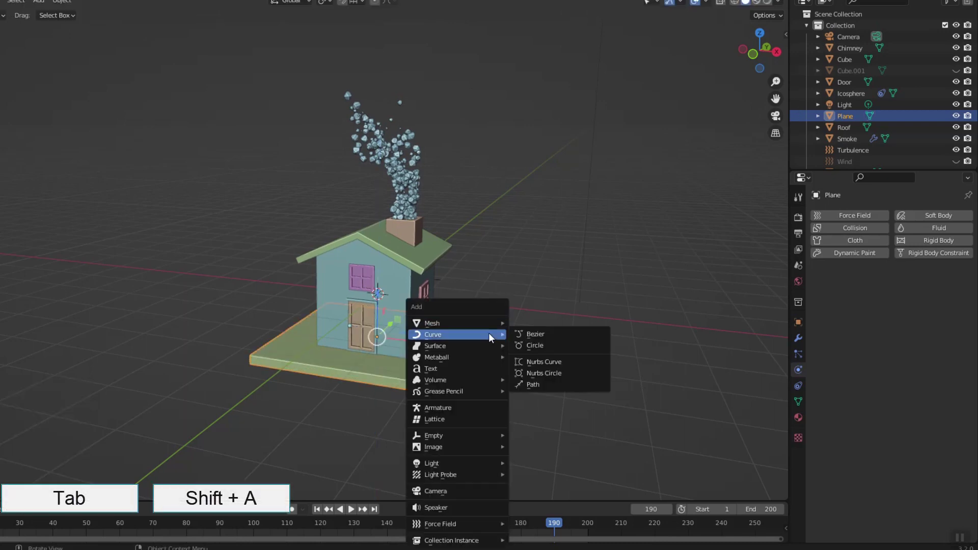
left_click(526, 322)
middle_click_drag(526, 323, 496, 343)
scroll(459, 339, "down", 3)
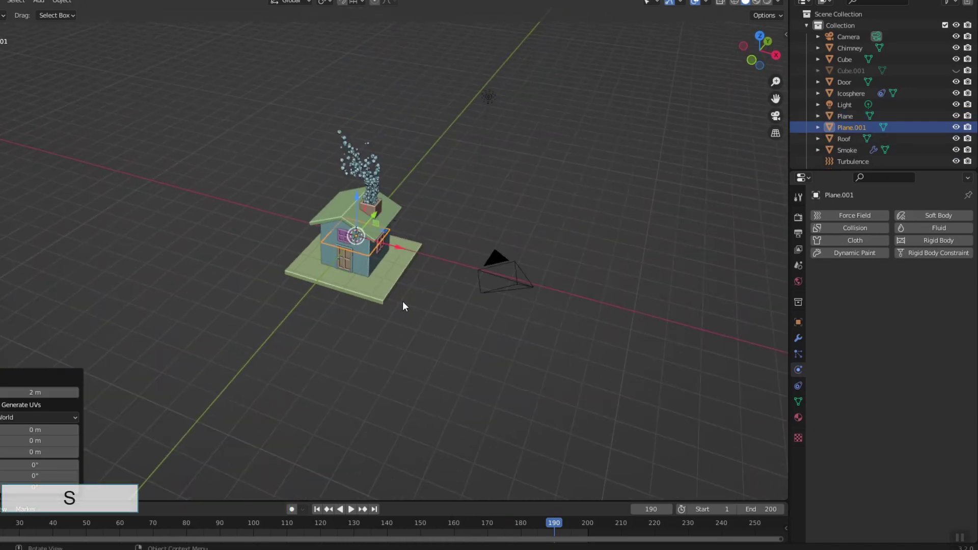
left_click(507, 365)
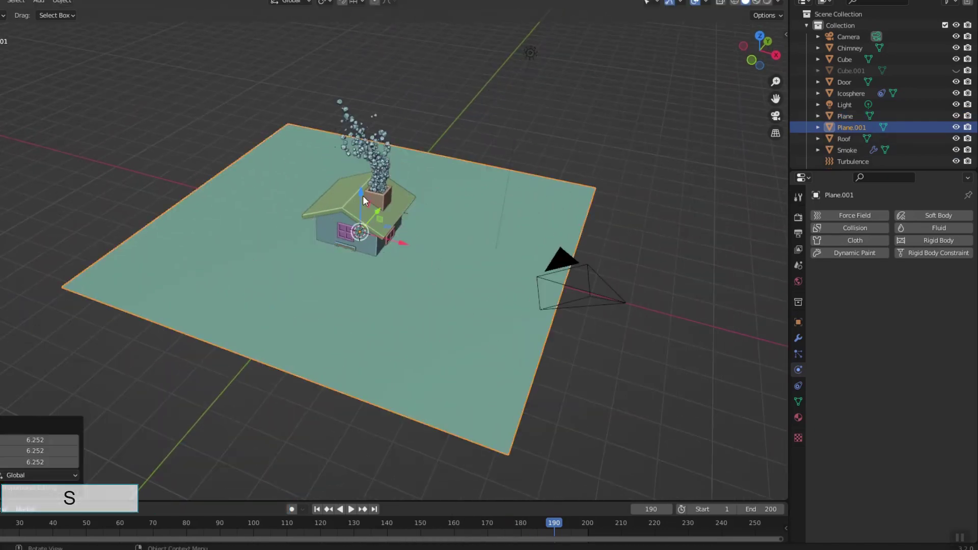
key("g")
key("z")
left_click(363, 235)
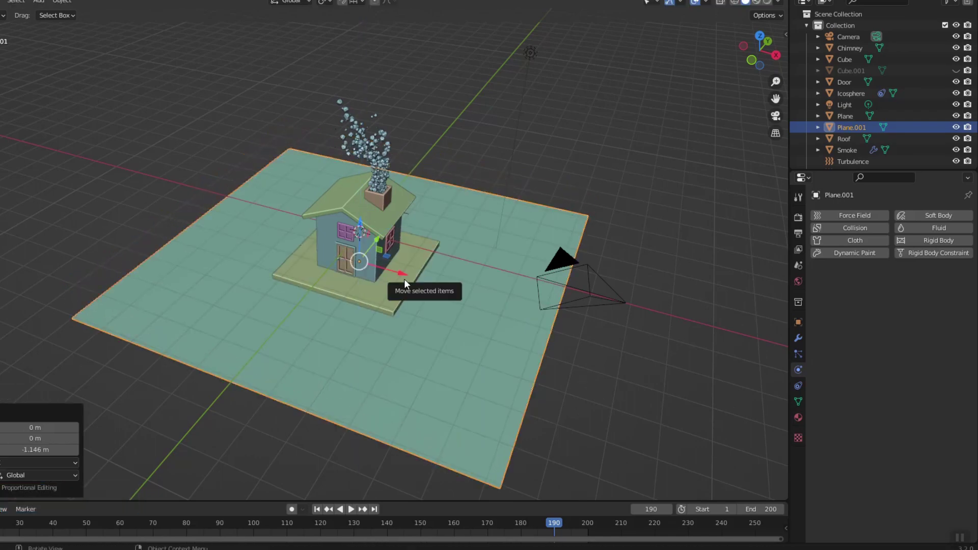
Reframe the camera with Camera to View locked so house and smoke fit right of centre, and unlock it.
left_click(776, 116)
key("n")
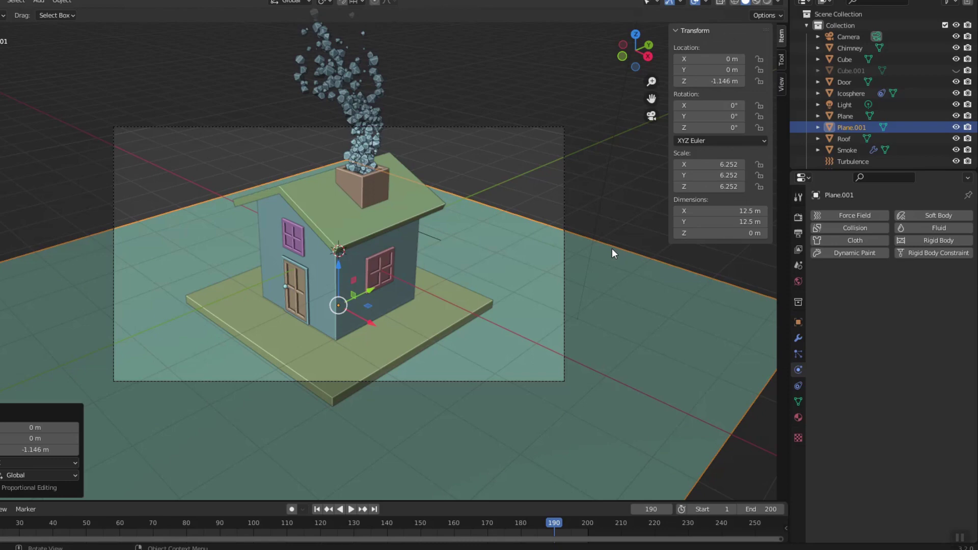
left_click(780, 86)
scroll(433, 282, "down", 5)
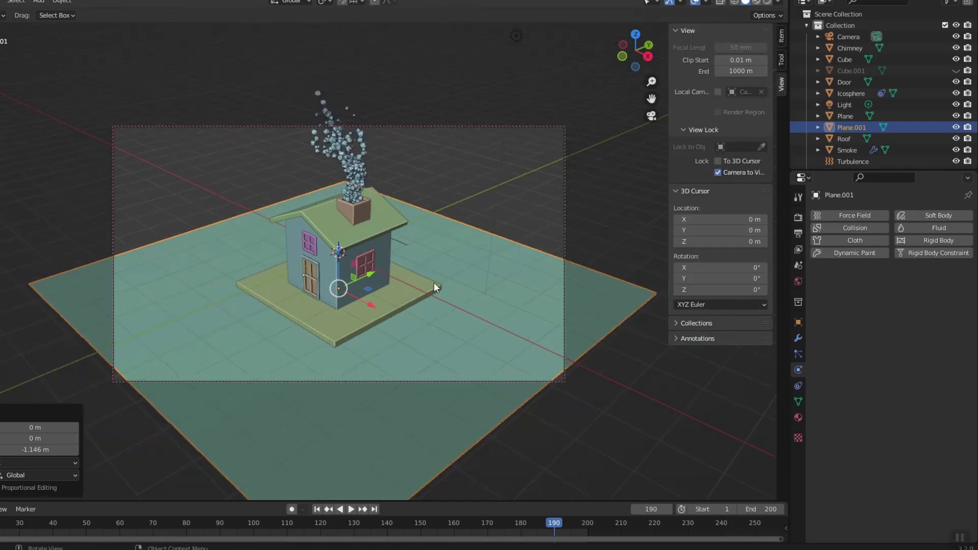
middle_click_drag(411, 283, 479, 297)
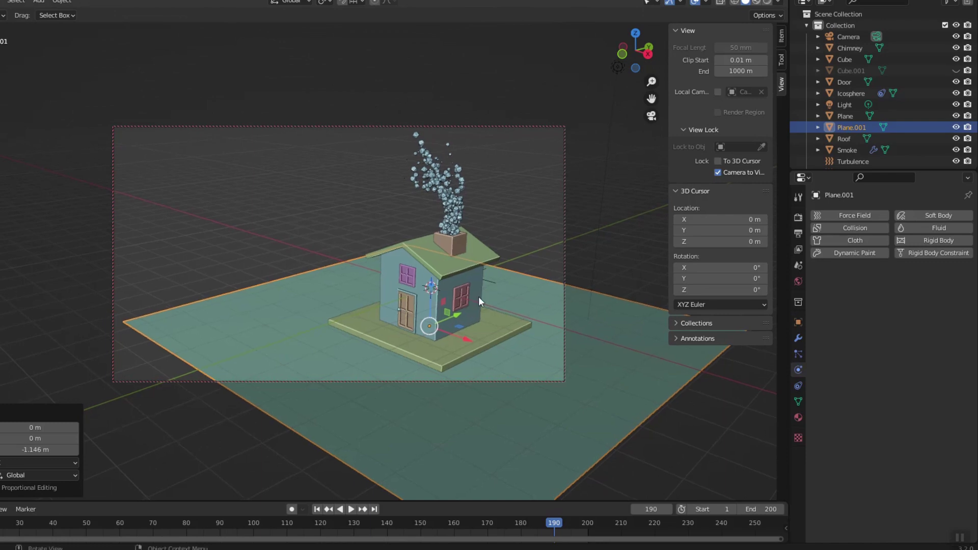
left_click(718, 173)
Scale the ground plane up about 2.77 times and rotate it about -44.6° around Z to face the camera.
key("s")
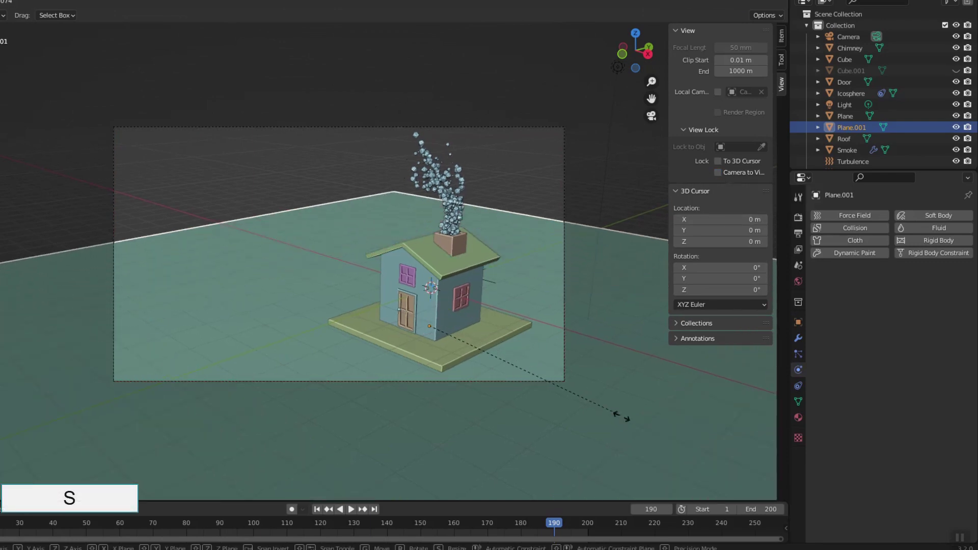
left_click(649, 427)
key("r")
key("z")
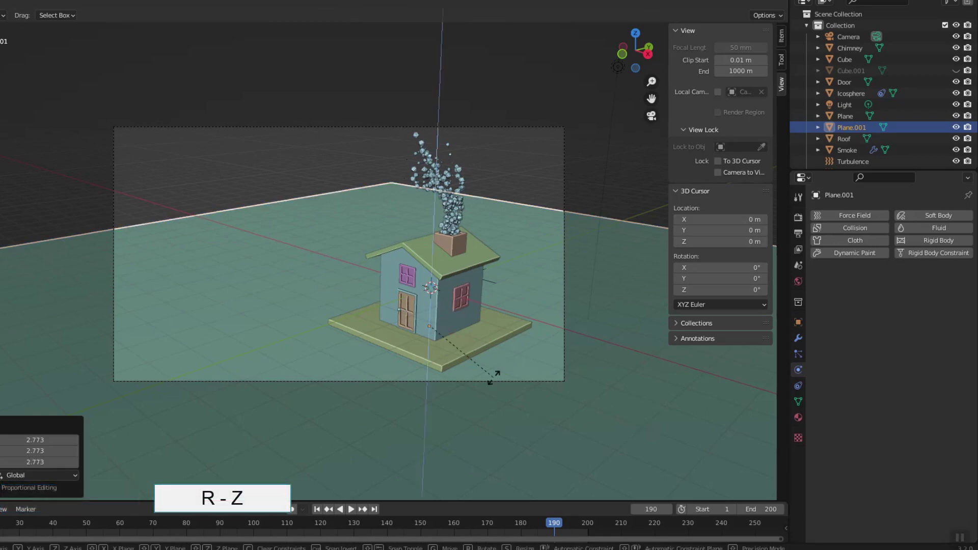
left_click(440, 403)
Shift the ground plane horizontally away from the camera, about -7.49 m in X and 2.72 m in Y.
key("g")
key("shift+z")
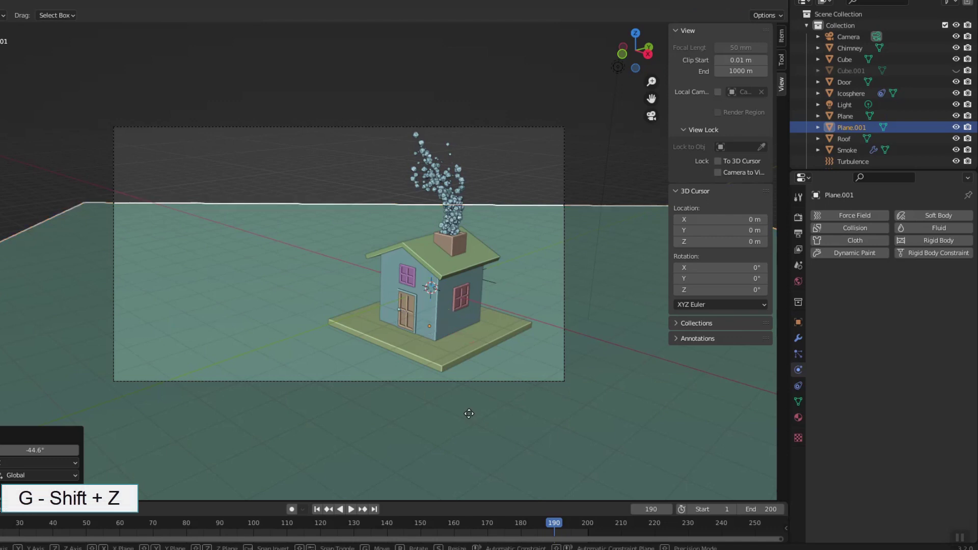
left_click(364, 342)
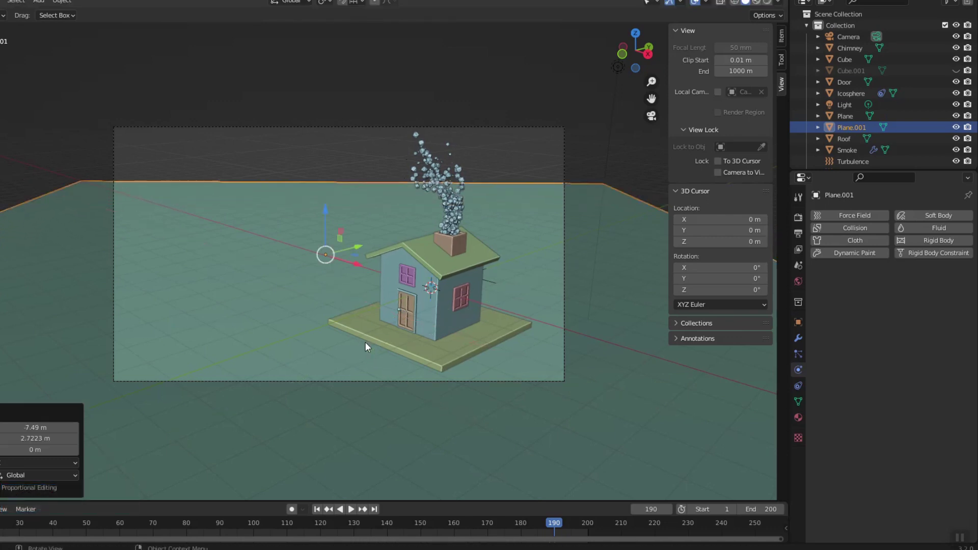
Extrude the ground plane's far edge about 5.31 m up along Z to form a back wall.
middle_click_drag(363, 360, 295, 334)
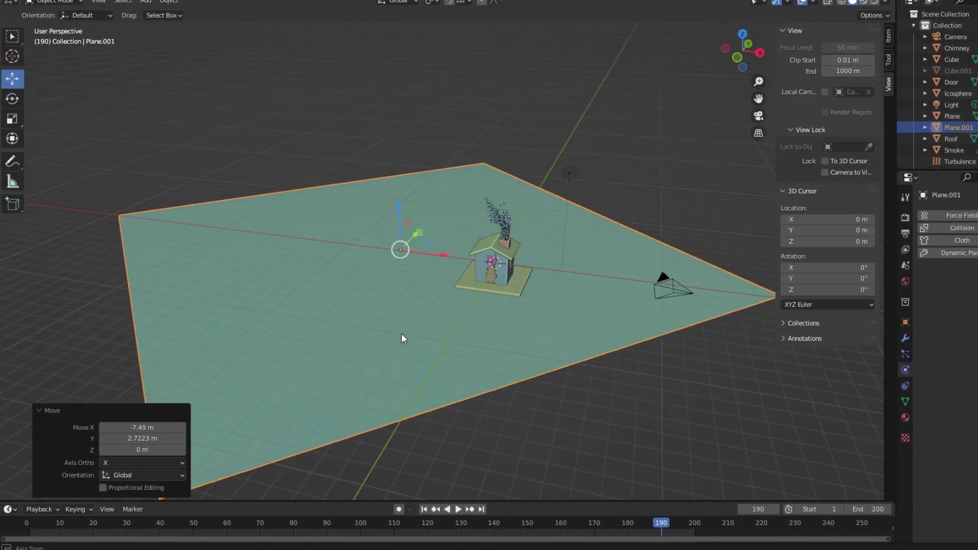
middle_click_drag(402, 333, 430, 322)
key("Tab")
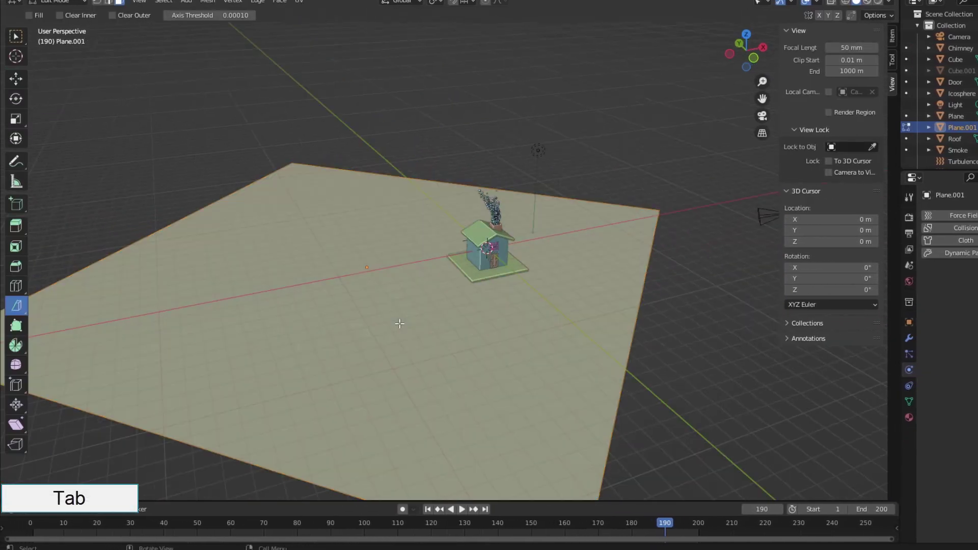
key("2")
key("e")
key("z")
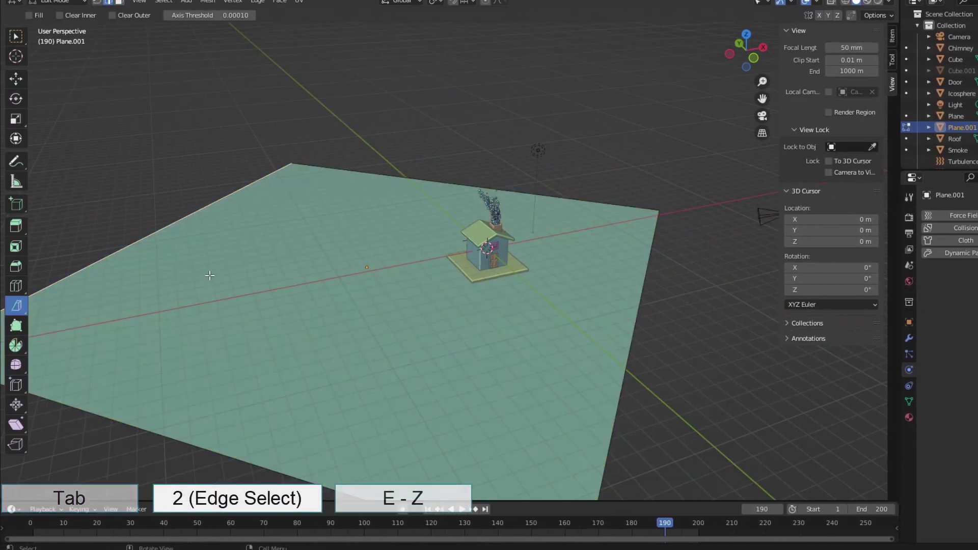
left_click(197, 206)
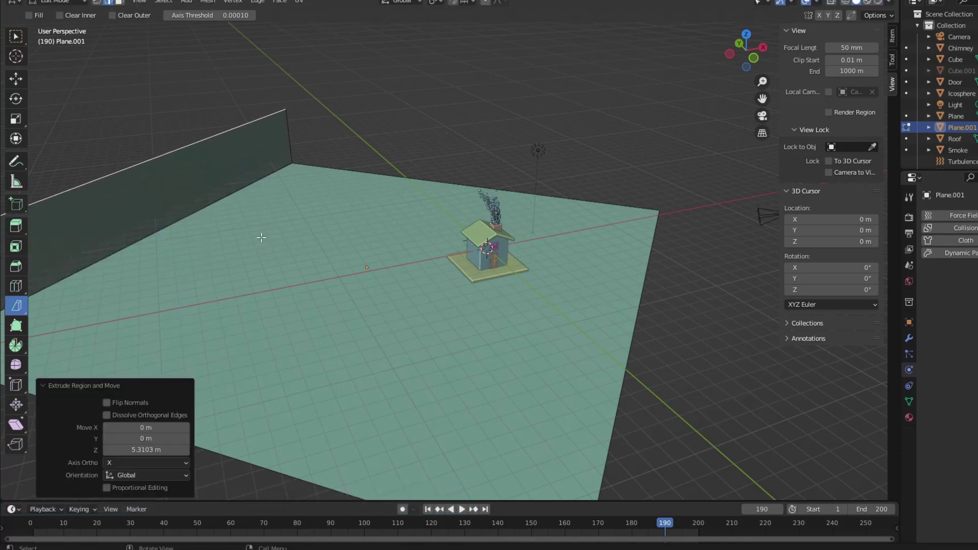
Bevel the edge between ground and back wall into a 16-segment curve, and shade the backdrop smooth.
left_click(763, 116)
key("ctrl+b")
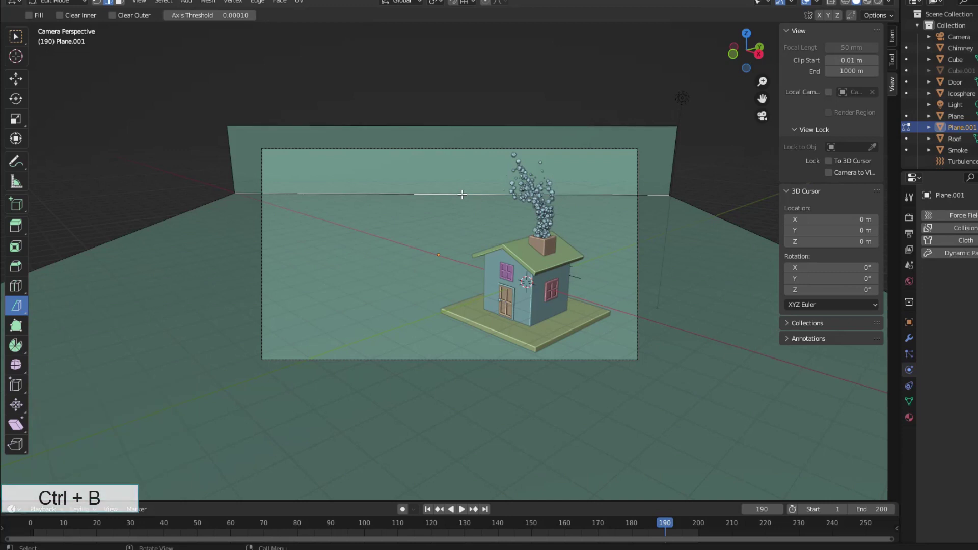
scroll(453, 271, "up", 12)
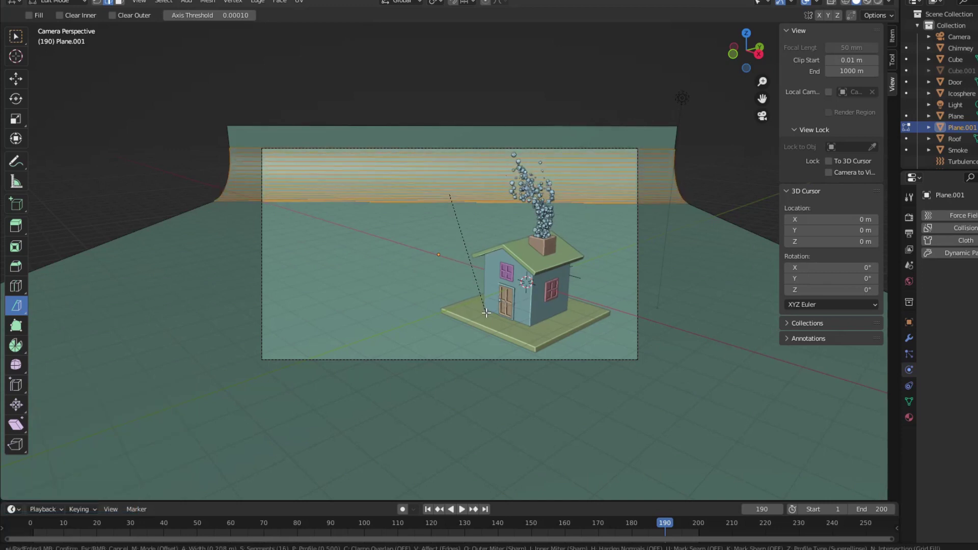
left_click(487, 312)
key("Tab")
right_click(487, 231)
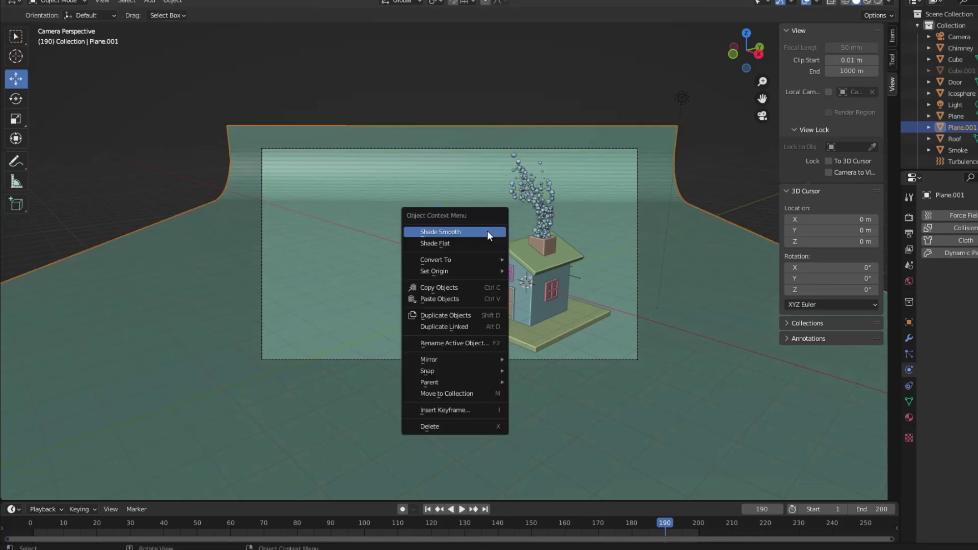
left_click(464, 231)
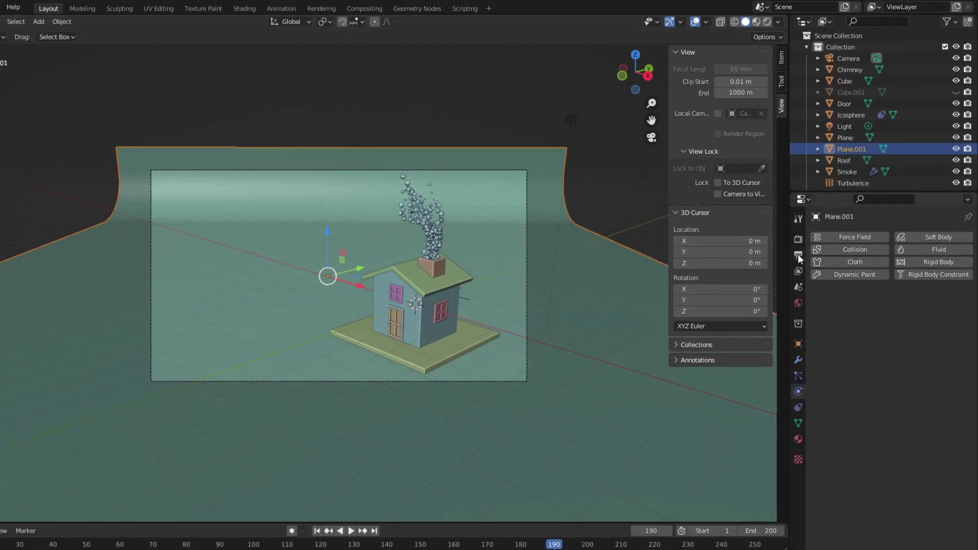
Set the render engine to Cycles with GPU Compute as the device, and preview the scene with rendered shading.
left_click(798, 239)
left_click(903, 236)
left_click(897, 272)
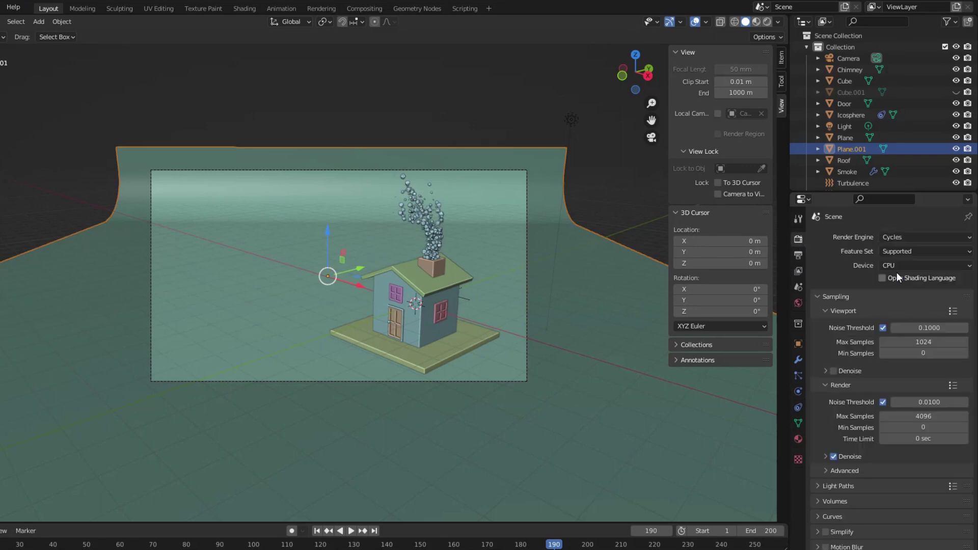
left_click(898, 264)
left_click(901, 290)
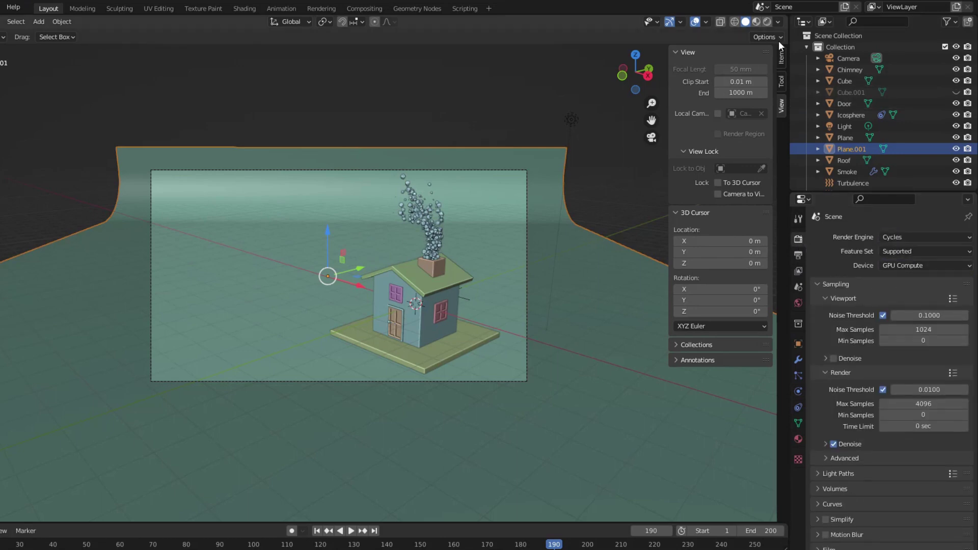
left_click(768, 20)
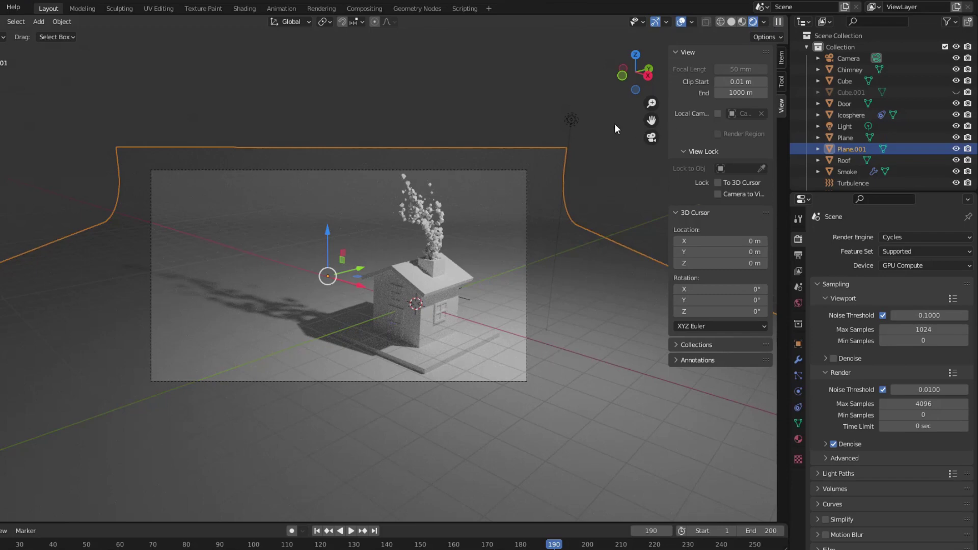
Delete the existing light and add an area light at the scene origin.
left_click(571, 120)
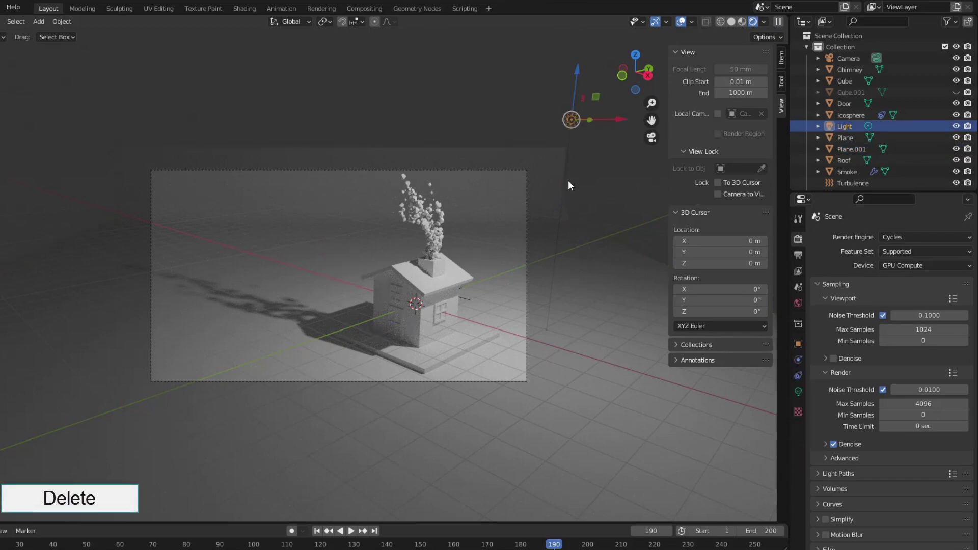
key("Delete")
key("shift+a")
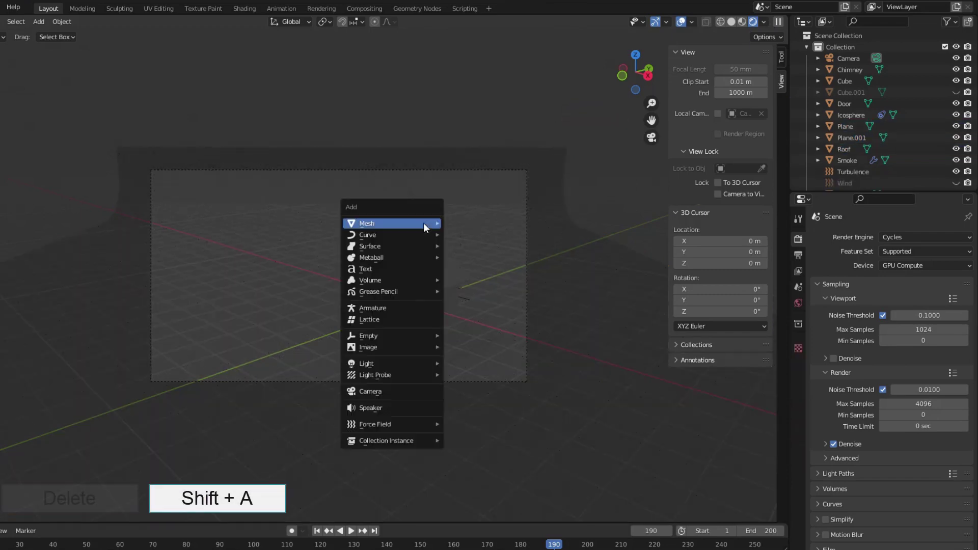
mouse_move(387, 363)
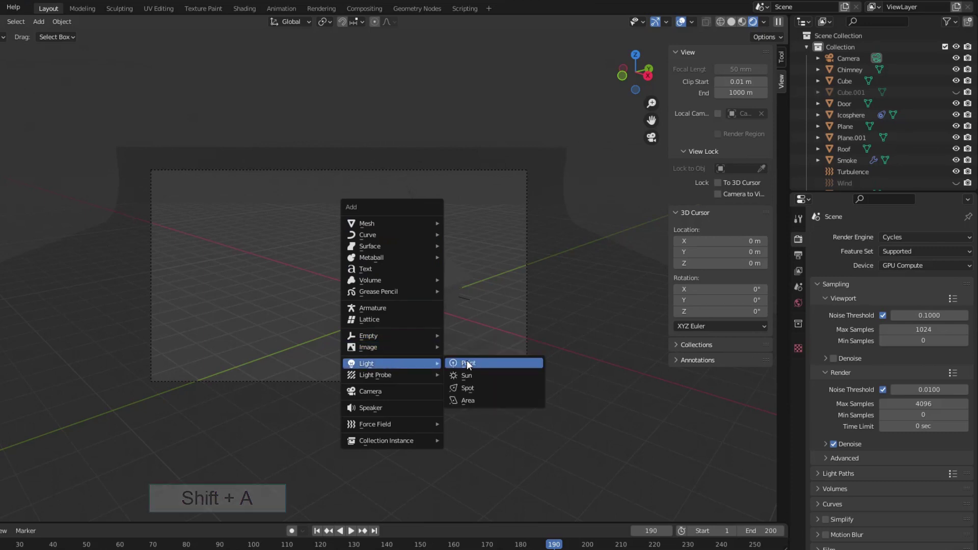
left_click(468, 400)
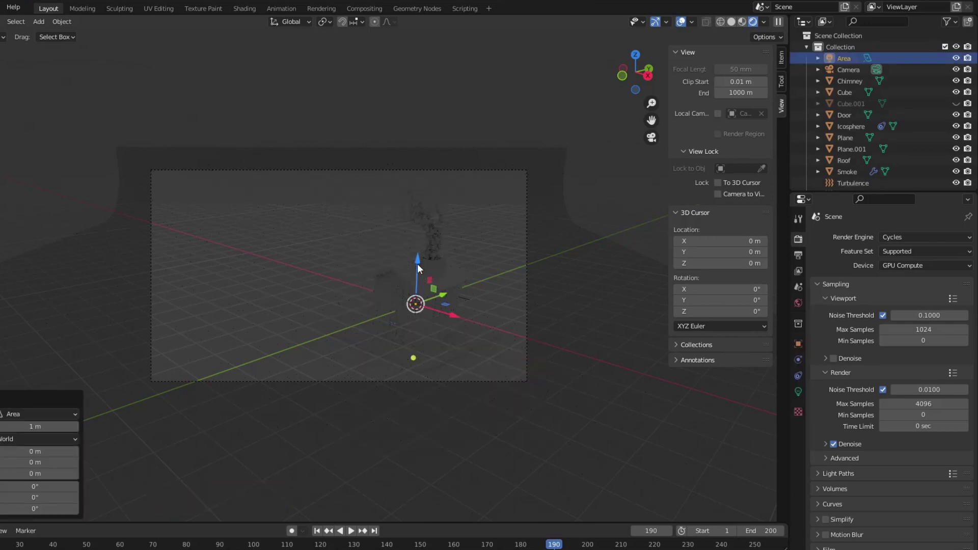
Raise the area light about 7.4 m along Z and tilt its beam diagonally down toward the ground beside the house.
left_click_drag(418, 264, 434, 39)
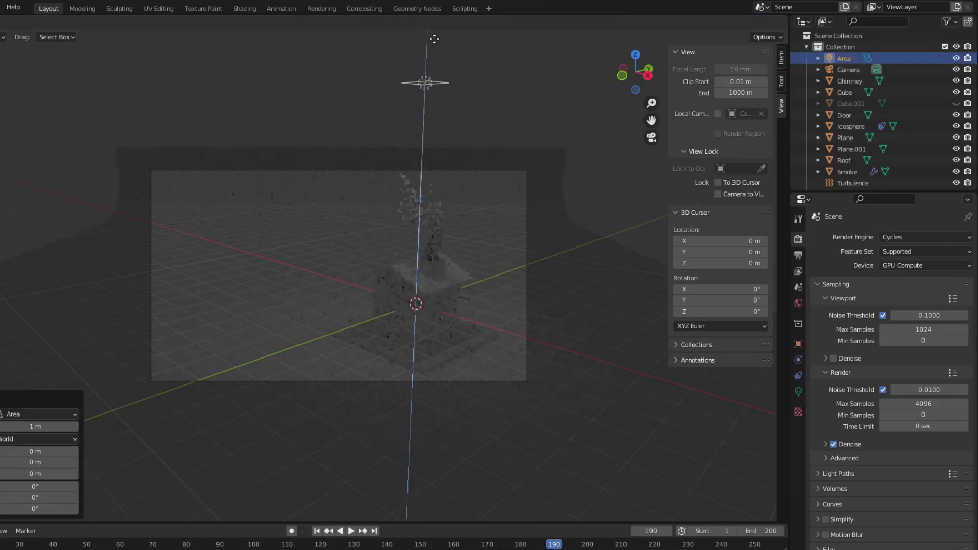
left_click(438, 515)
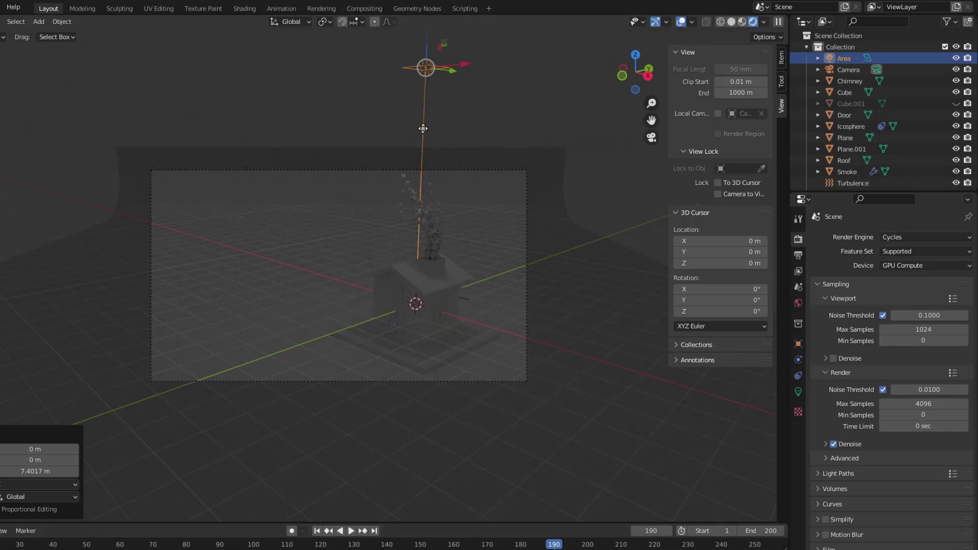
left_click(251, 340)
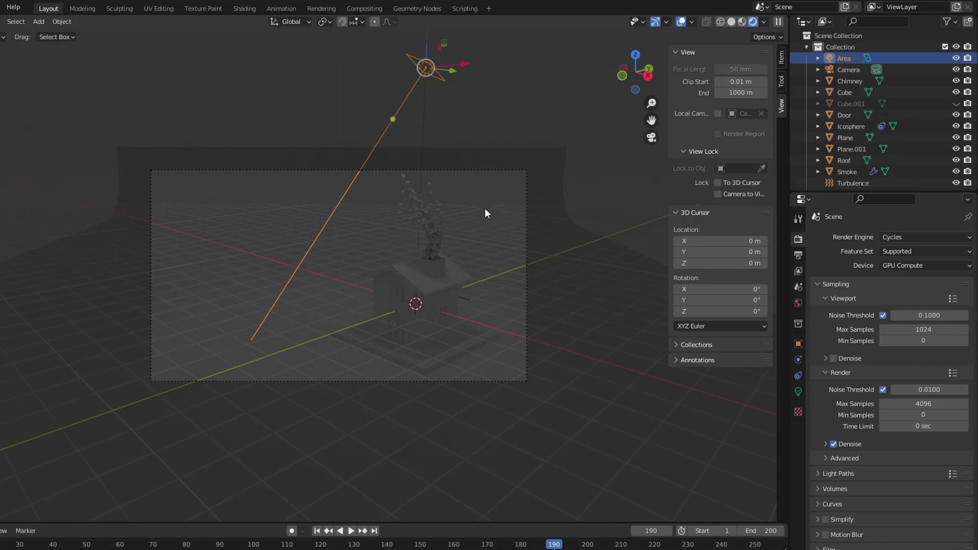
Shift the area light horizontally about 3.26 m in X and 3.20 m in Y, so its beam points at the house.
middle_click_drag(491, 183, 469, 270)
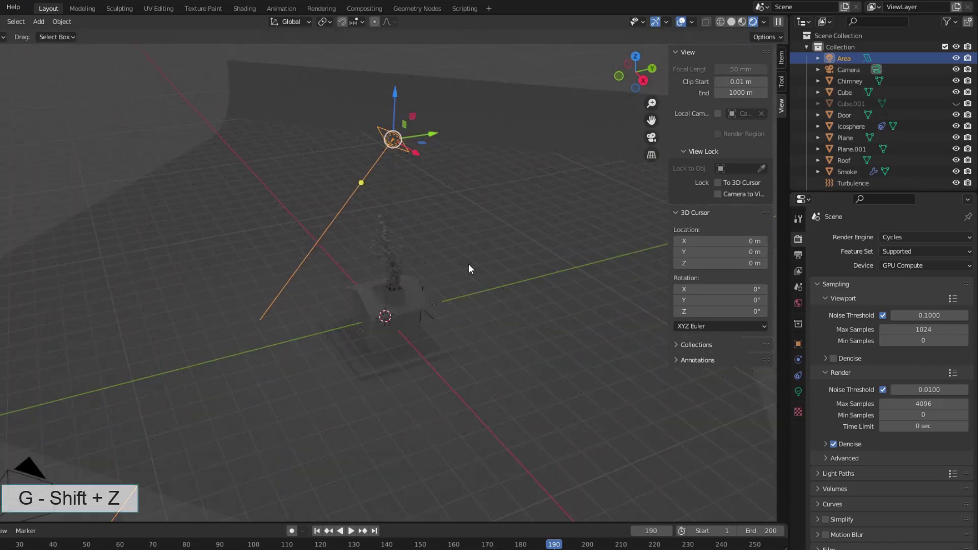
key("g")
key("shift+z")
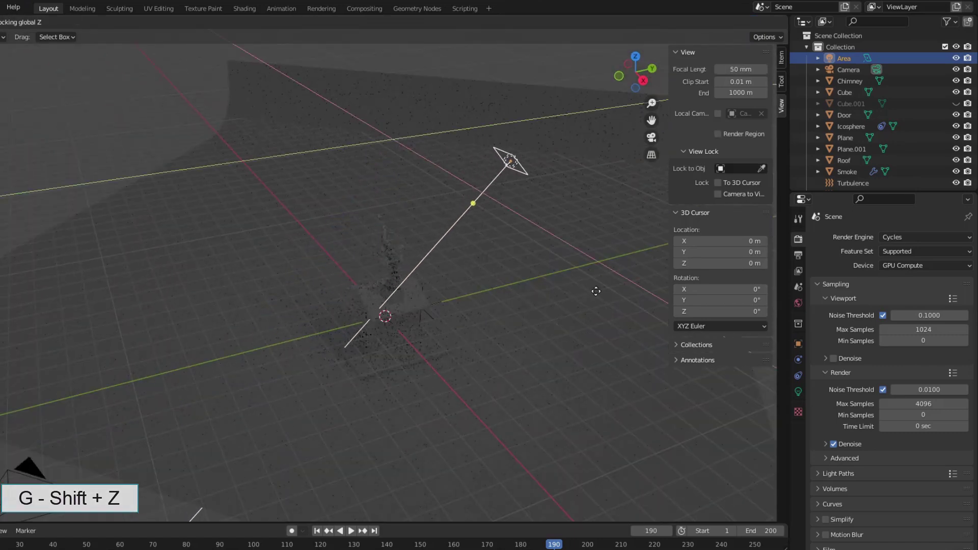
left_click(610, 286)
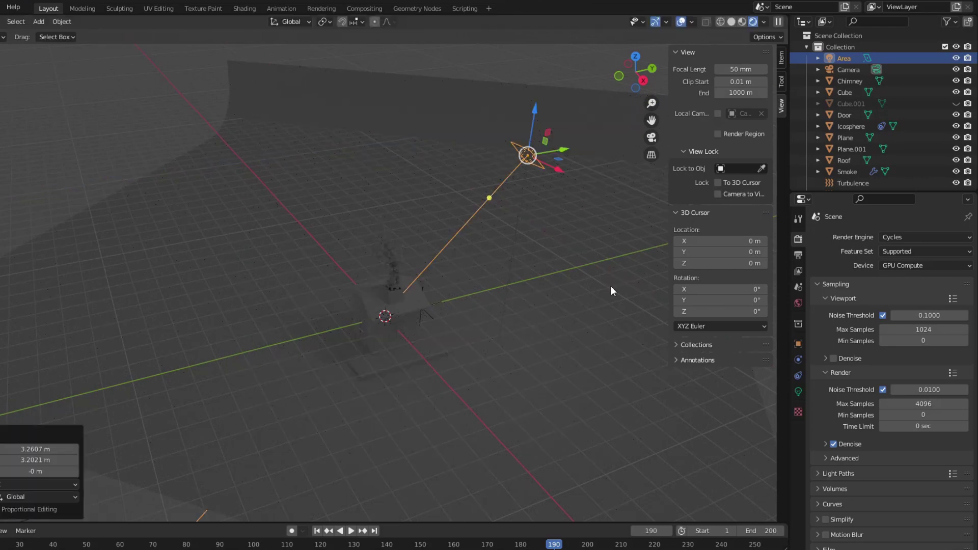
Set the area light's power to 3000 W and return to the camera view.
middle_click_drag(524, 329, 817, 371)
left_click(799, 392)
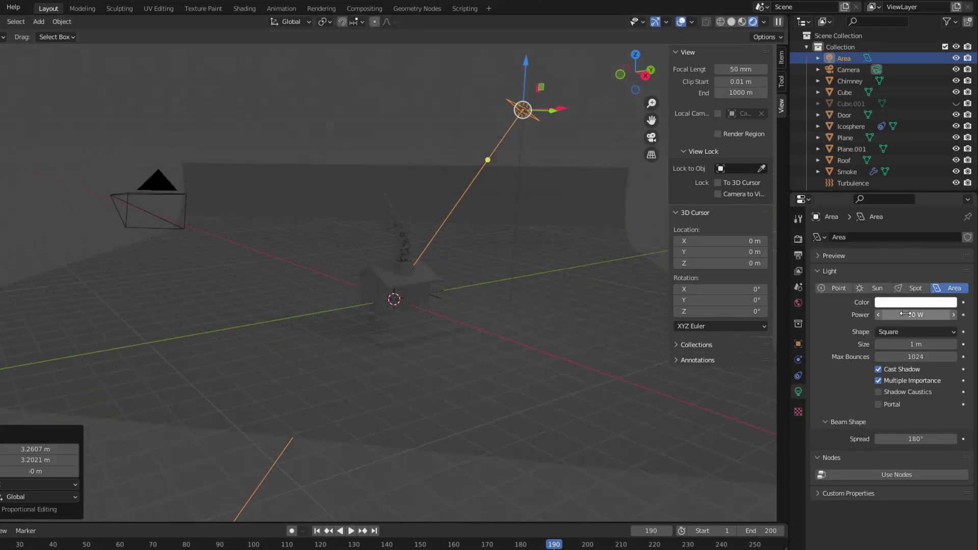
key("Return")
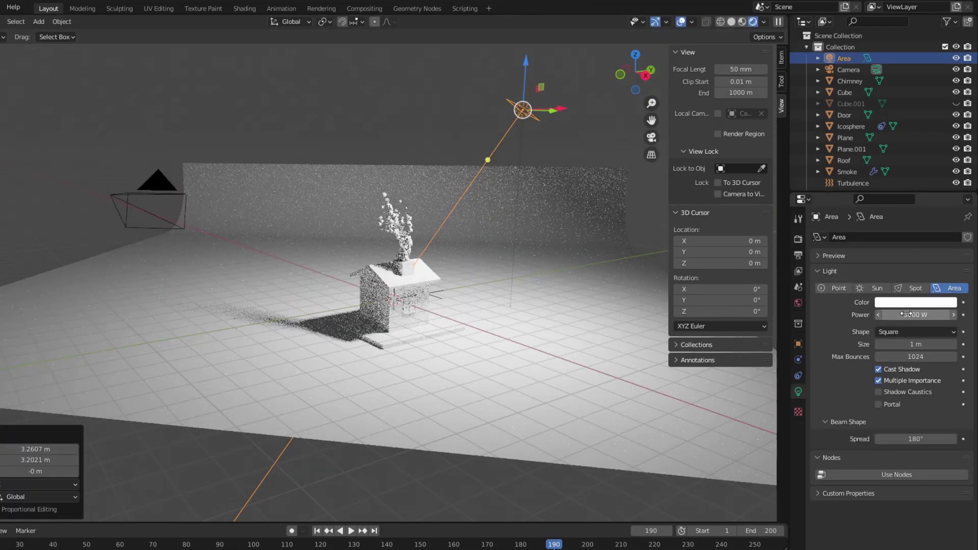
scroll(594, 228, "up", 2)
left_click(651, 137)
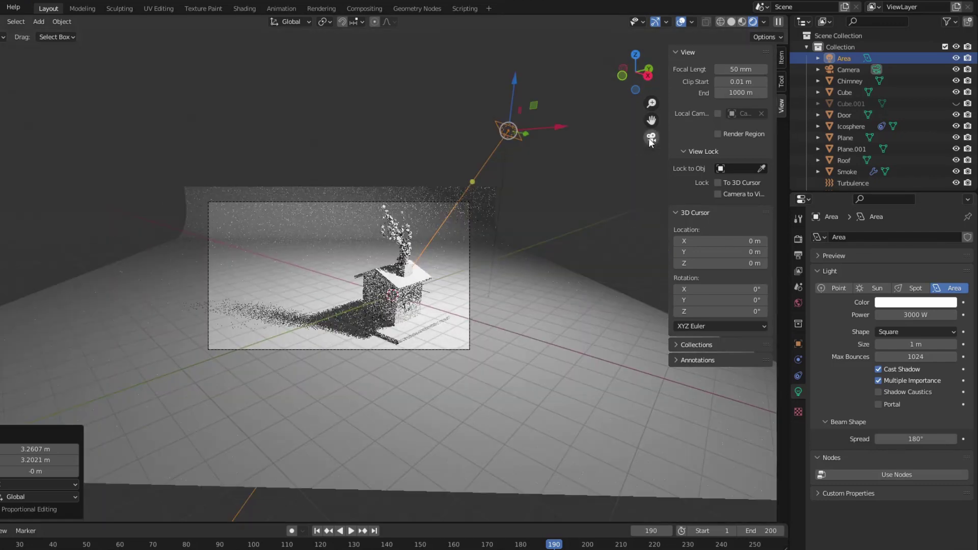
Set the world background color to black.
left_click(798, 303)
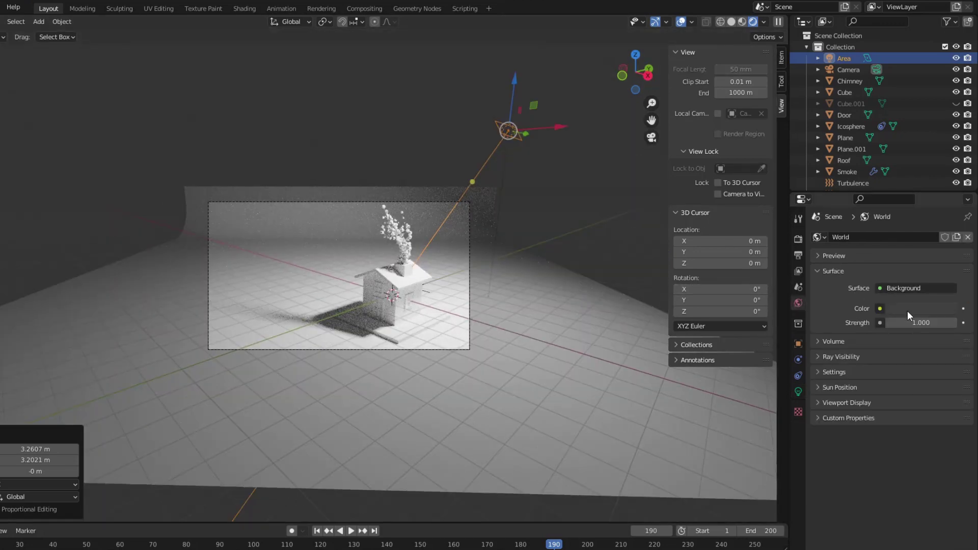
left_click(908, 309)
left_click_drag(947, 210, 947, 227)
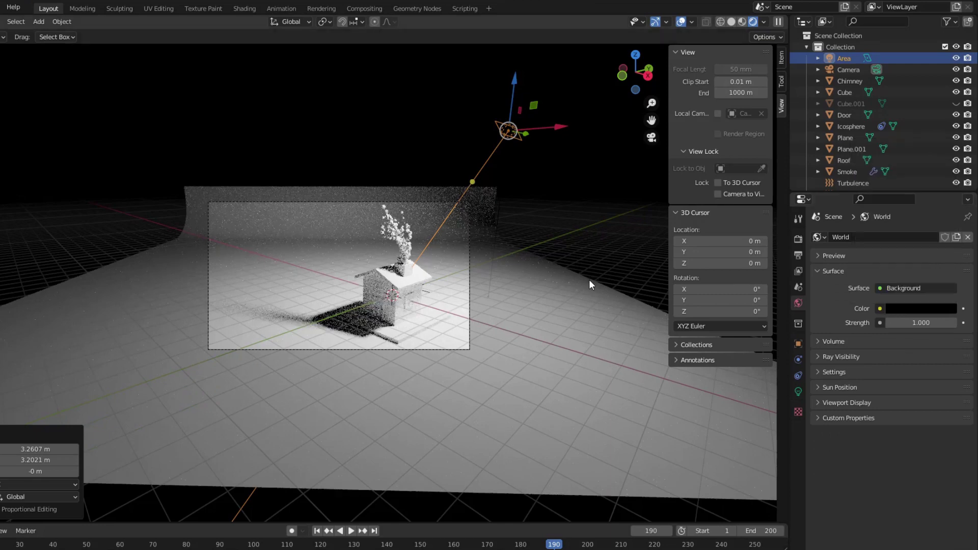
Move the curved backdrop horizontally a bit farther from the camera, keeping its height and its wall behind the whole camera frame.
scroll(415, 331, "up", 2)
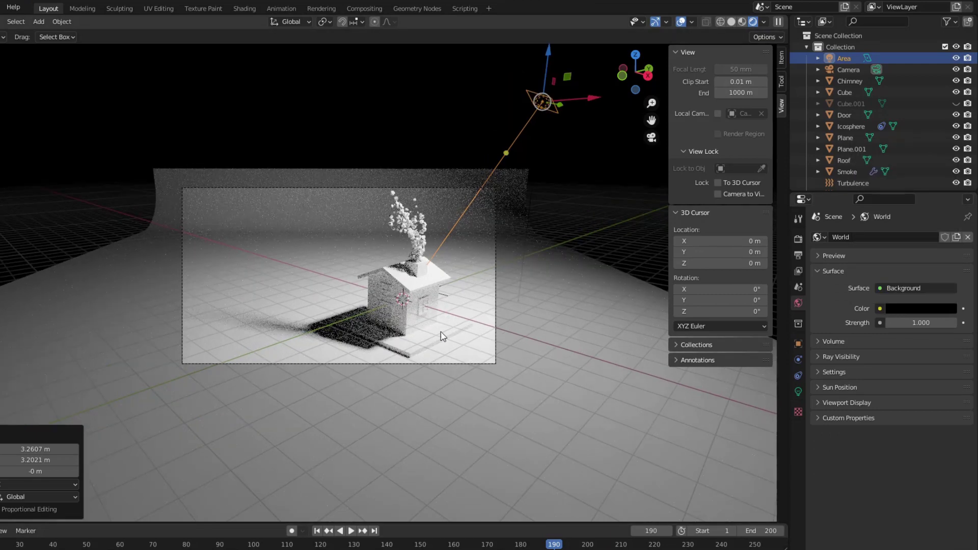
left_click(518, 332)
key("g")
key("shift+z")
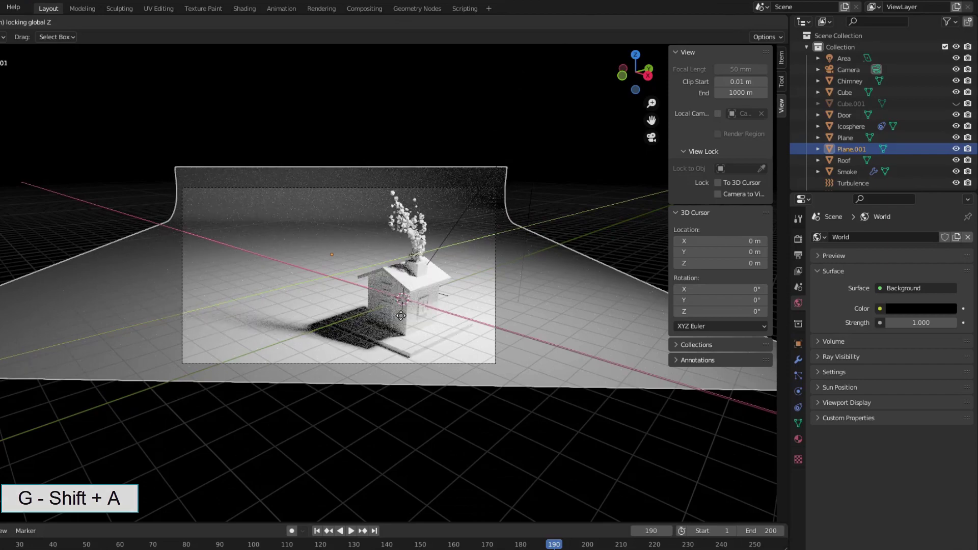
left_click(417, 327)
scroll(417, 327, "up", 2)
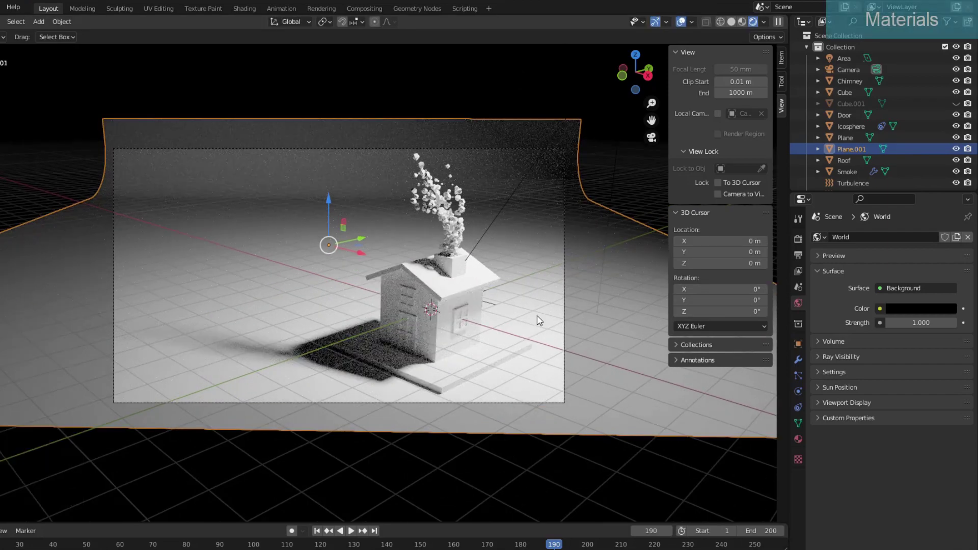
Give the backdrop a new material with a dark blue base color and a roughness of 0.122.
left_click(799, 438)
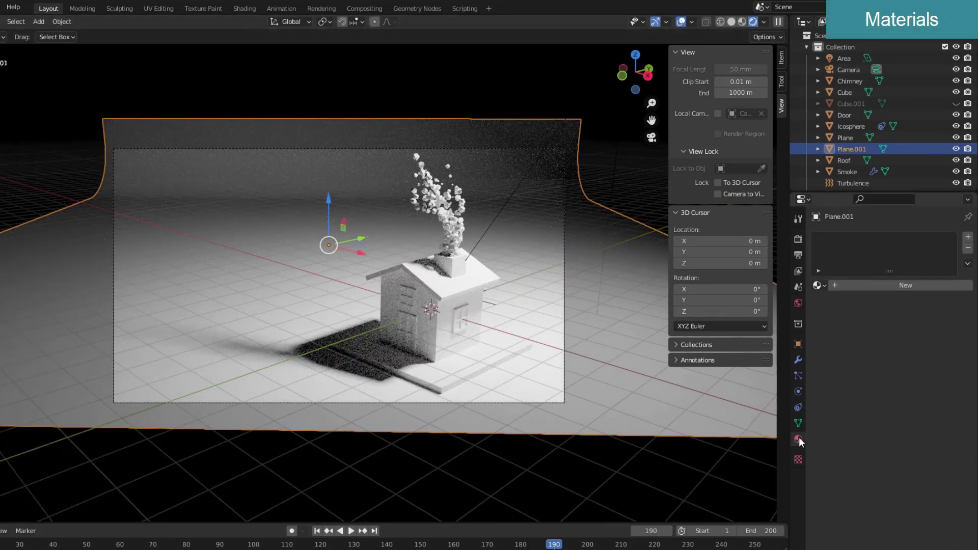
left_click(866, 286)
left_click(918, 385)
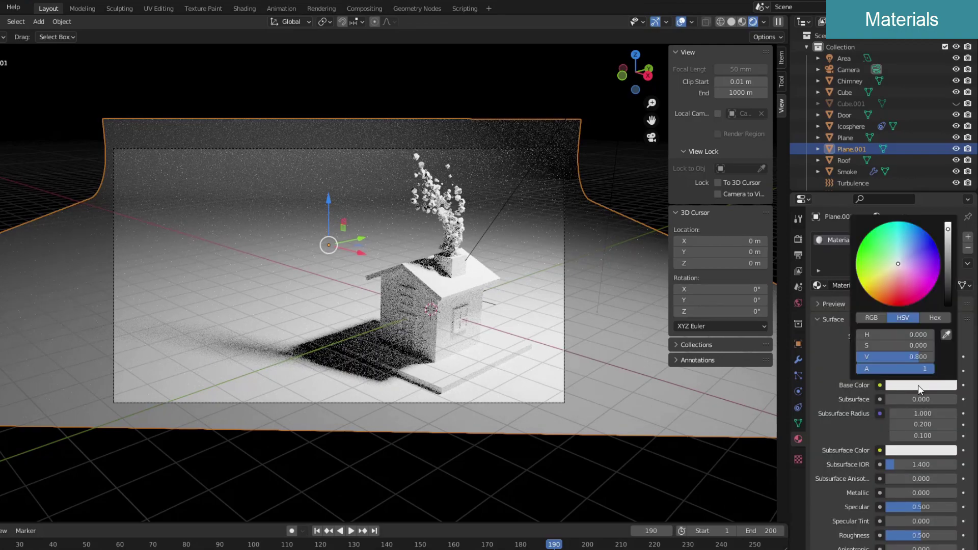
left_click_drag(902, 266, 911, 240)
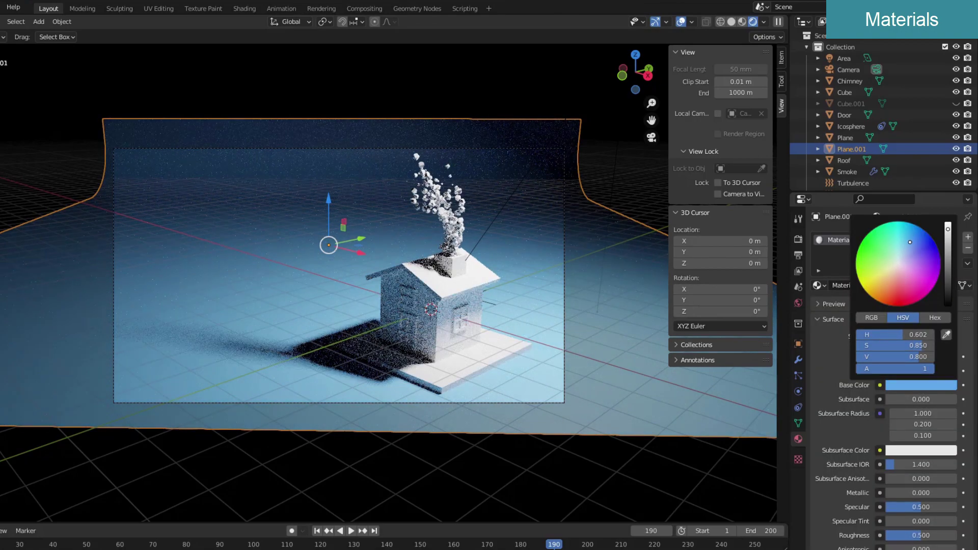
scroll(911, 240, "down", 3)
scroll(911, 240, "down", 5)
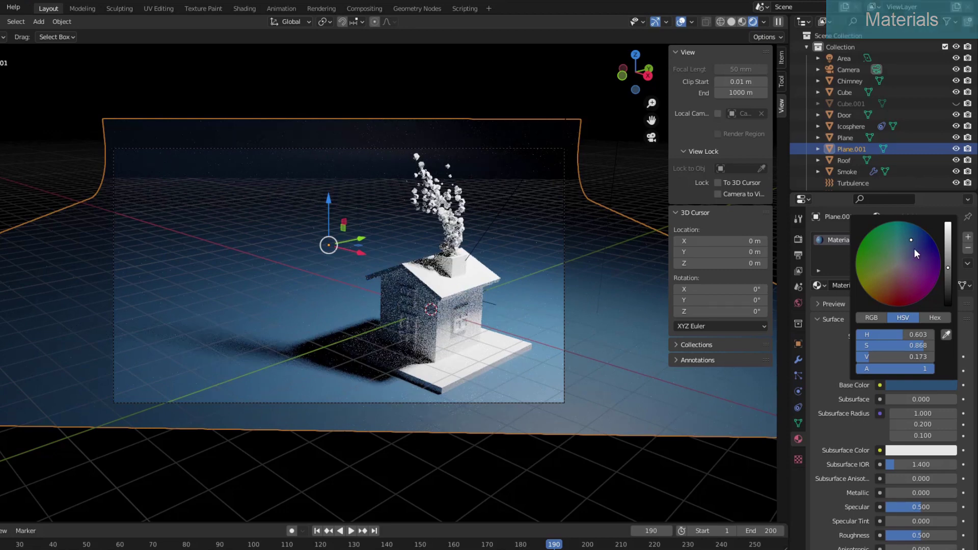
left_click_drag(912, 240, 915, 233)
scroll(865, 474, "down", 3)
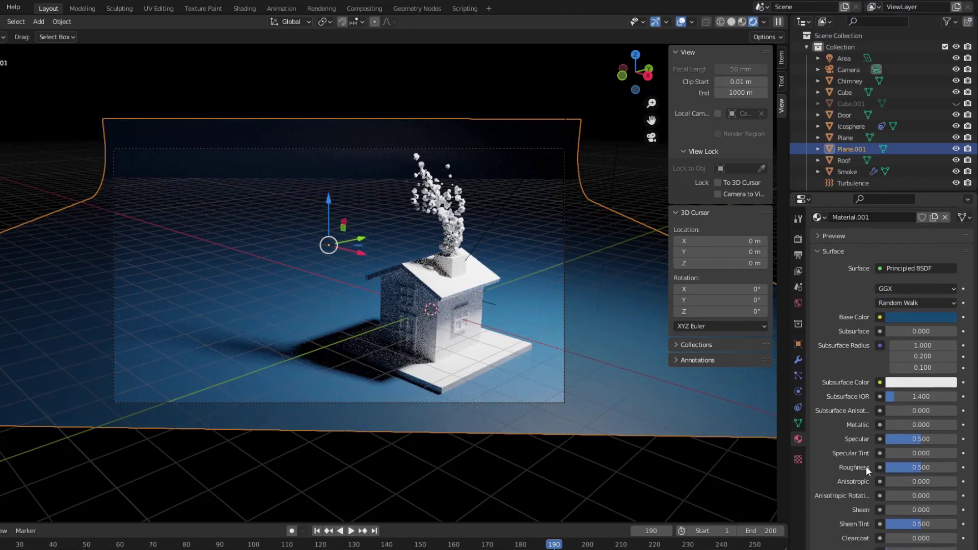
left_click_drag(916, 467, 891, 468)
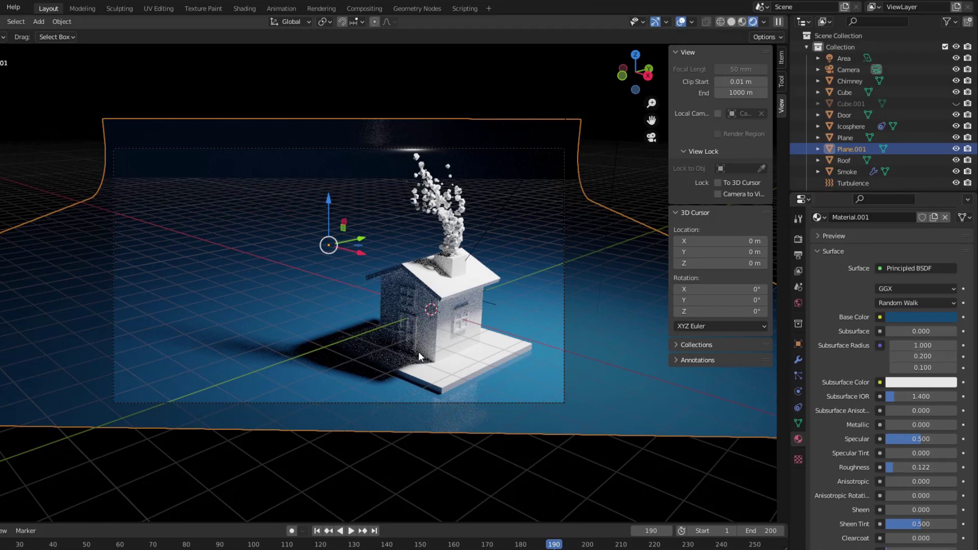
Give the slab under the house a new material with a light green base color, hue 0.274 and saturation 0.883.
left_click(465, 369)
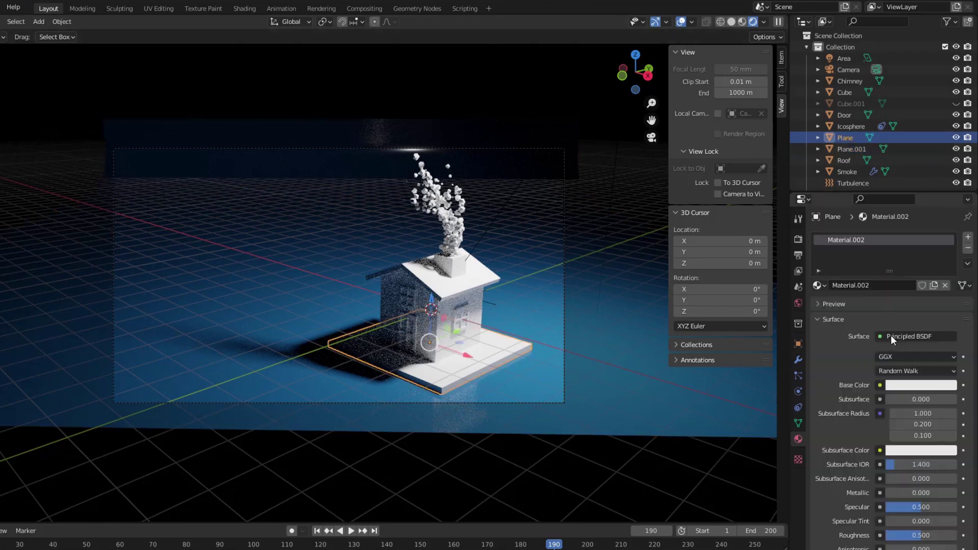
left_click(912, 386)
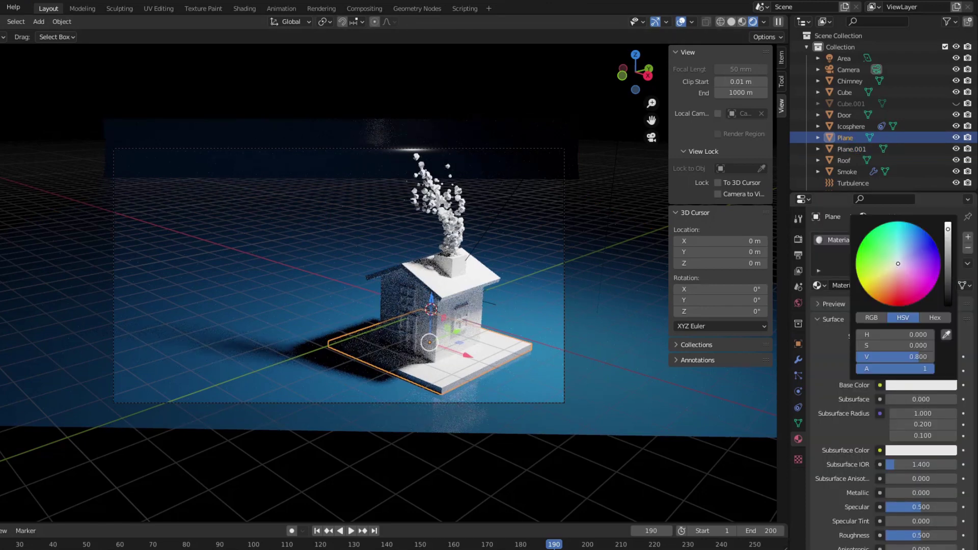
left_click(872, 264)
left_click_drag(871, 264, 871, 264)
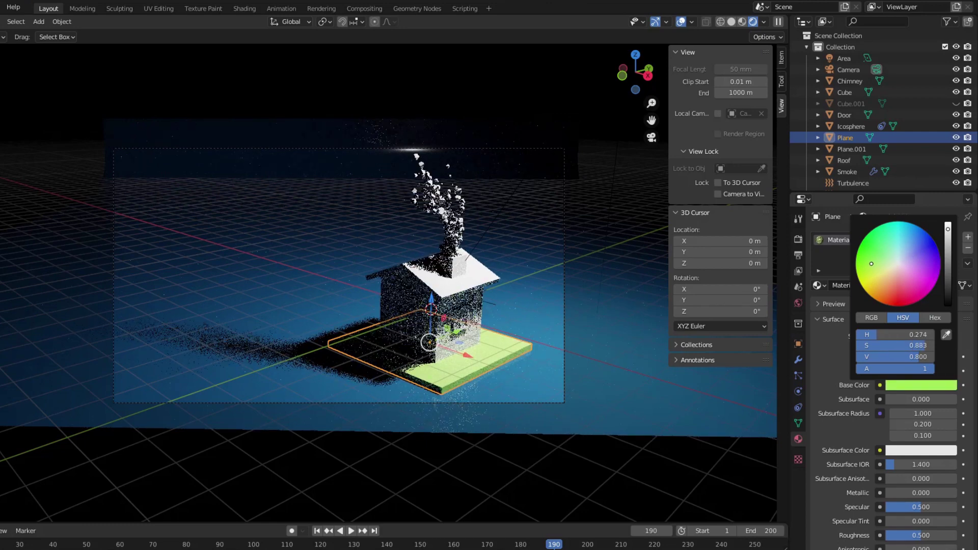
Make the roof's shared material a separate copy and name it "roof".
left_click(479, 281)
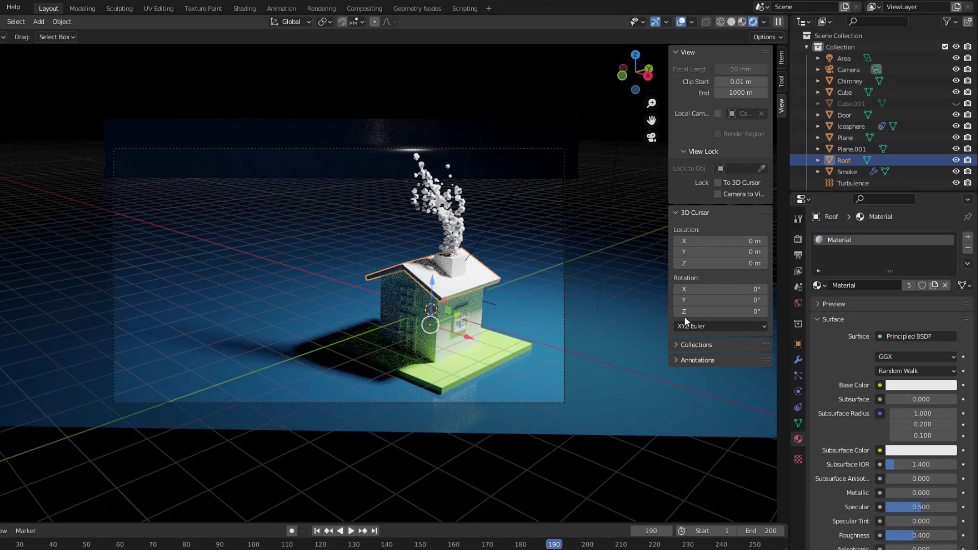
left_click(909, 285)
double_click(874, 286)
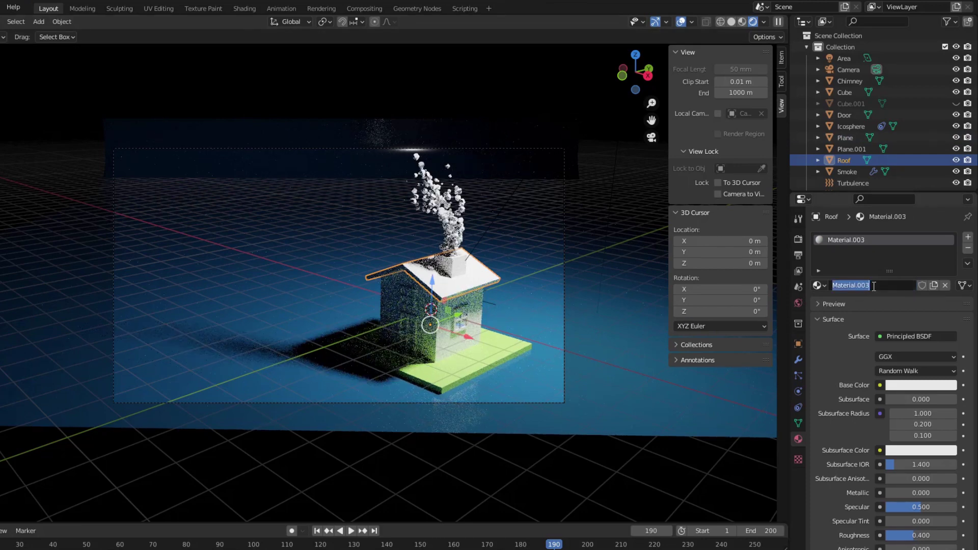
type("roof")
key("Return")
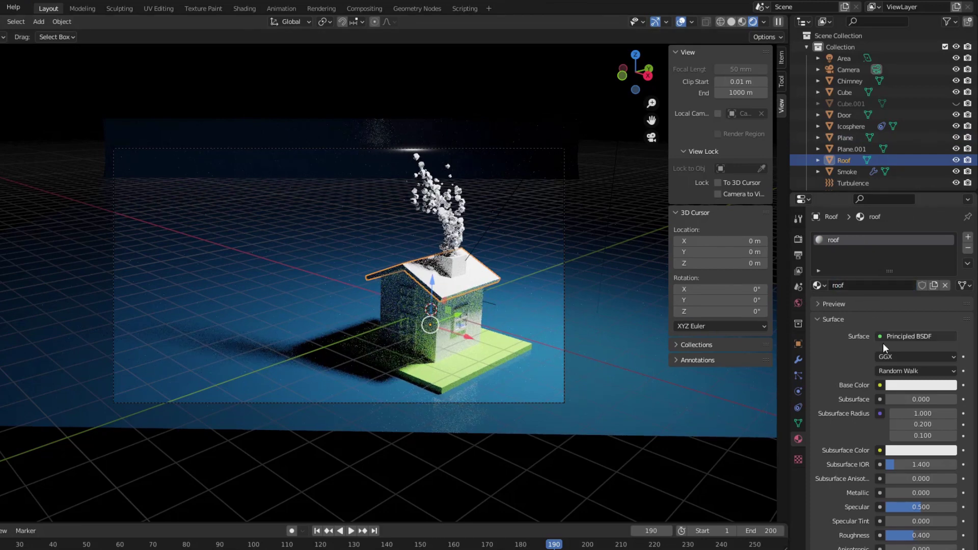
Set the roof material's base color to a slightly darkened, fully saturated orange with hue 0.023.
left_click(915, 385)
left_click_drag(897, 265, 878, 301)
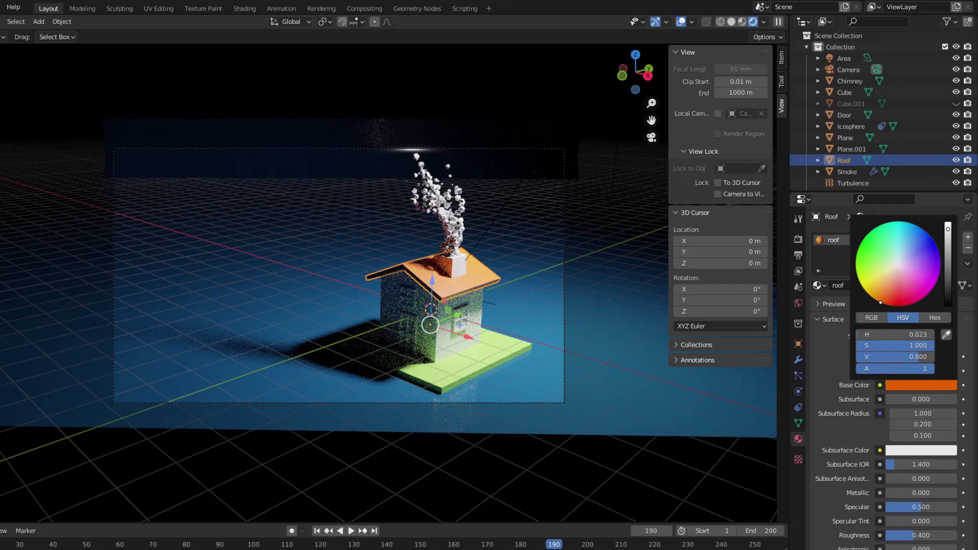
left_click_drag(951, 238, 949, 236)
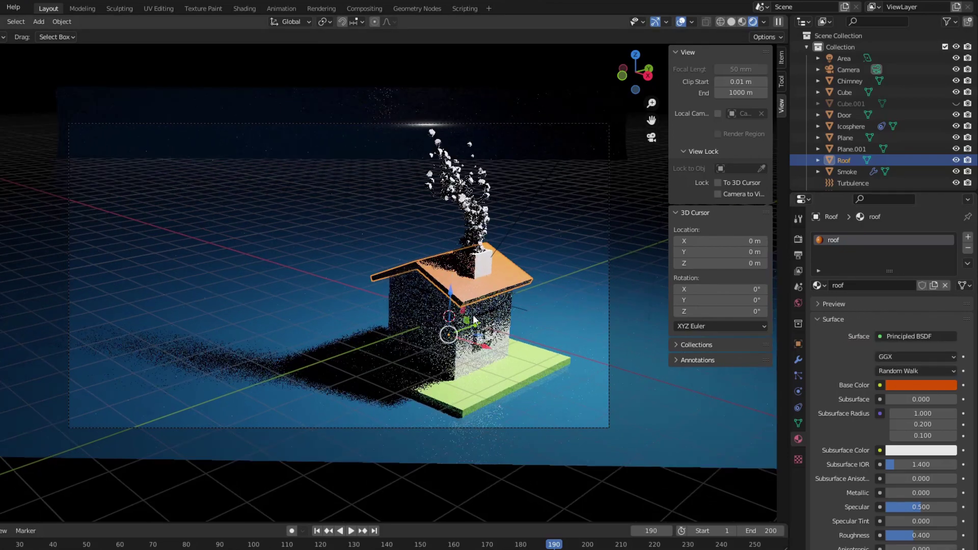
Make the side window's shared material a separate copy and name it "wooden".
scroll(479, 341, "up", 3)
left_click(479, 338)
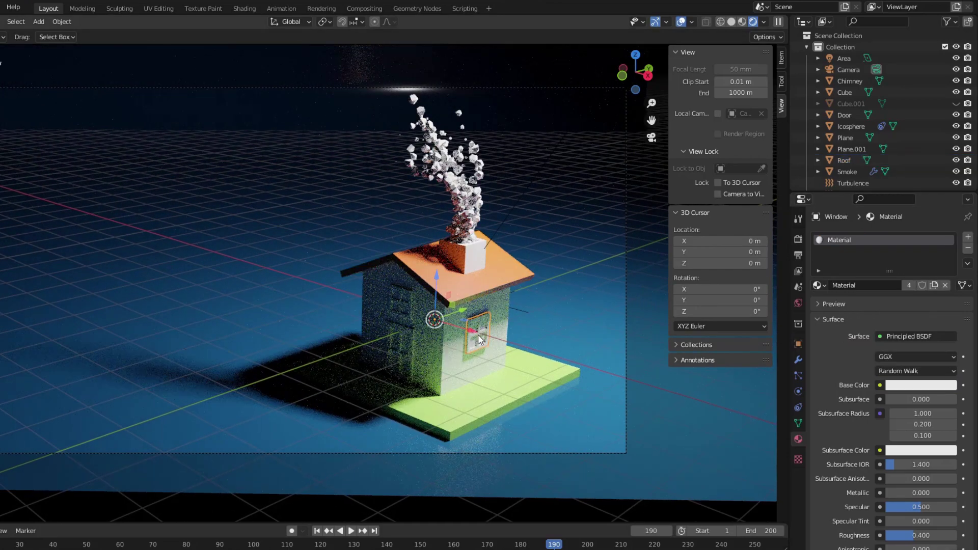
left_click(908, 285)
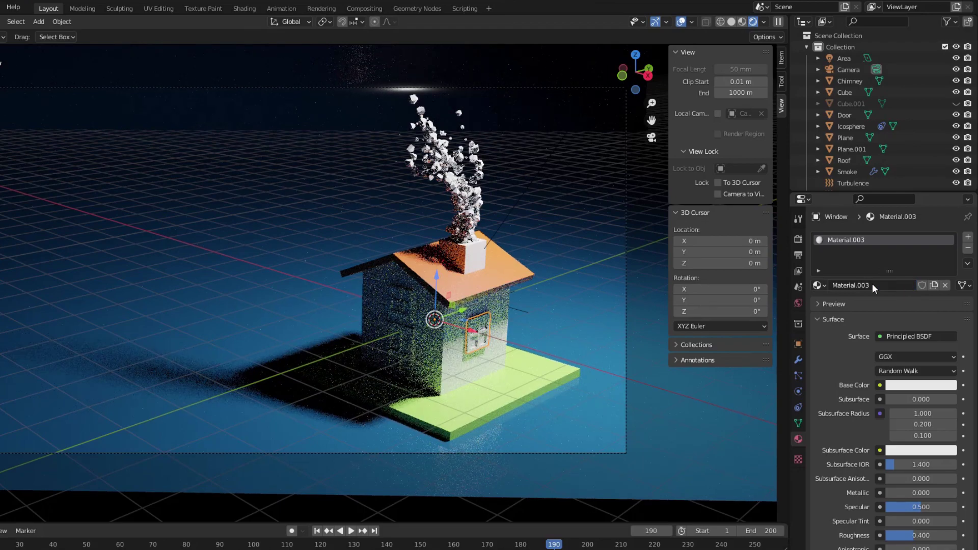
double_click(870, 284)
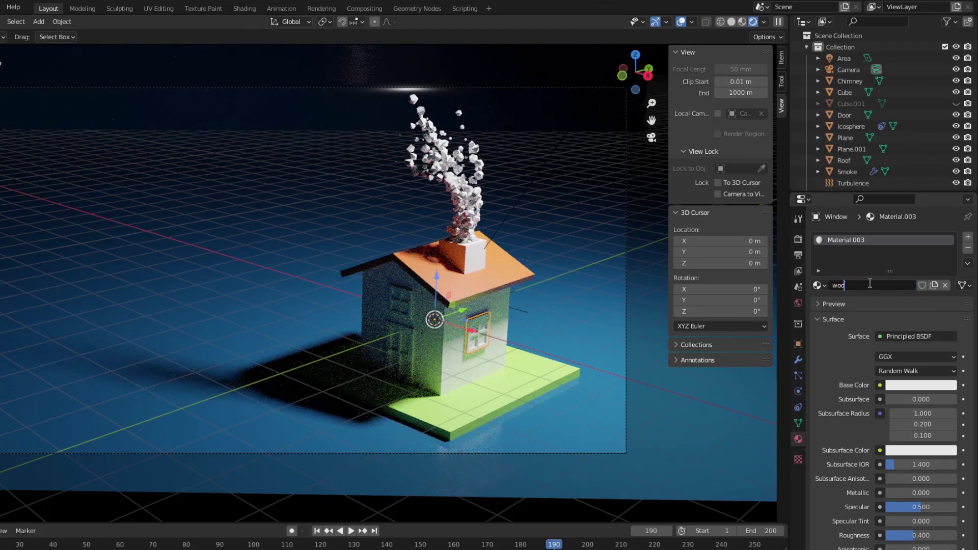
key("Return")
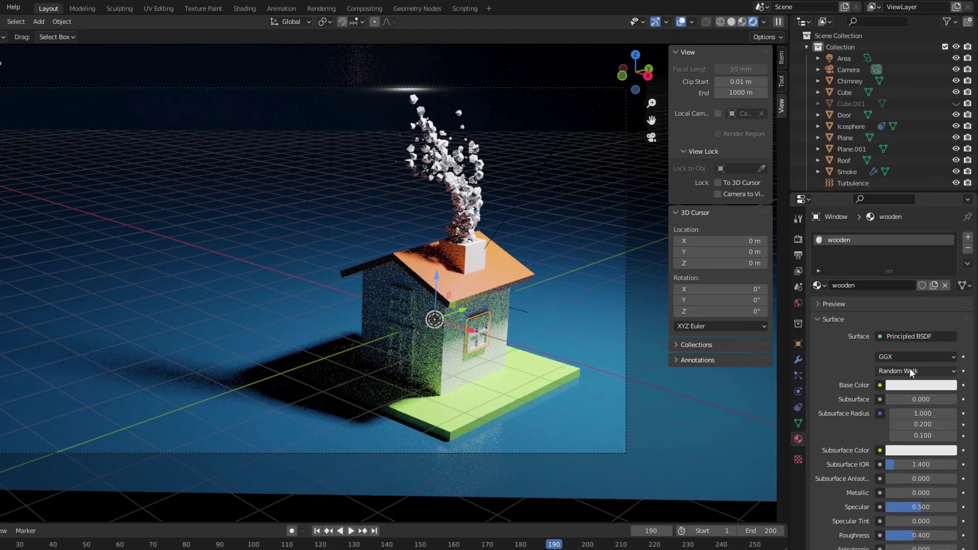
Set the wooden material's base color to a muted red.
left_click(913, 386)
left_click_drag(899, 264, 896, 290)
left_click_drag(951, 260, 948, 235)
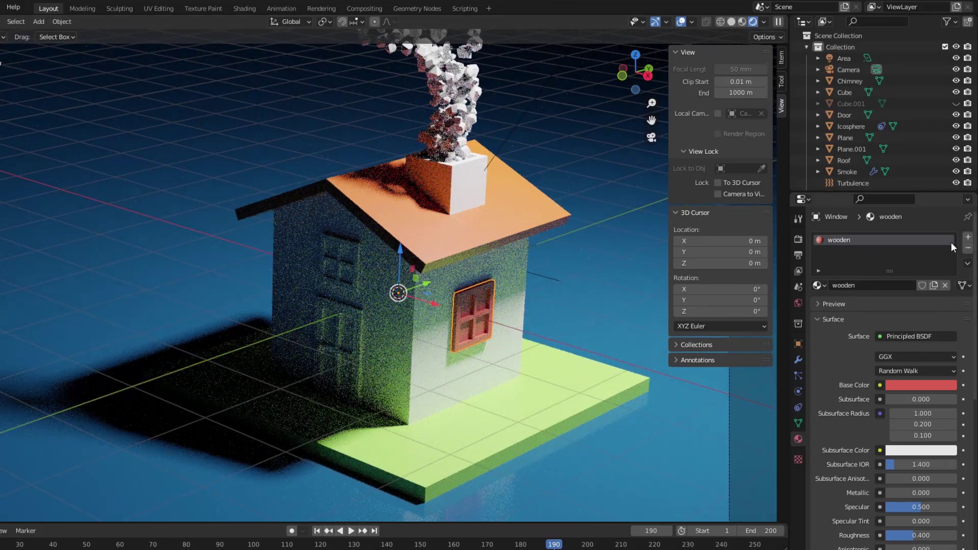
Add a second material slot to the side window with a new material named "glass".
left_click(968, 237)
left_click(868, 304)
double_click(866, 303)
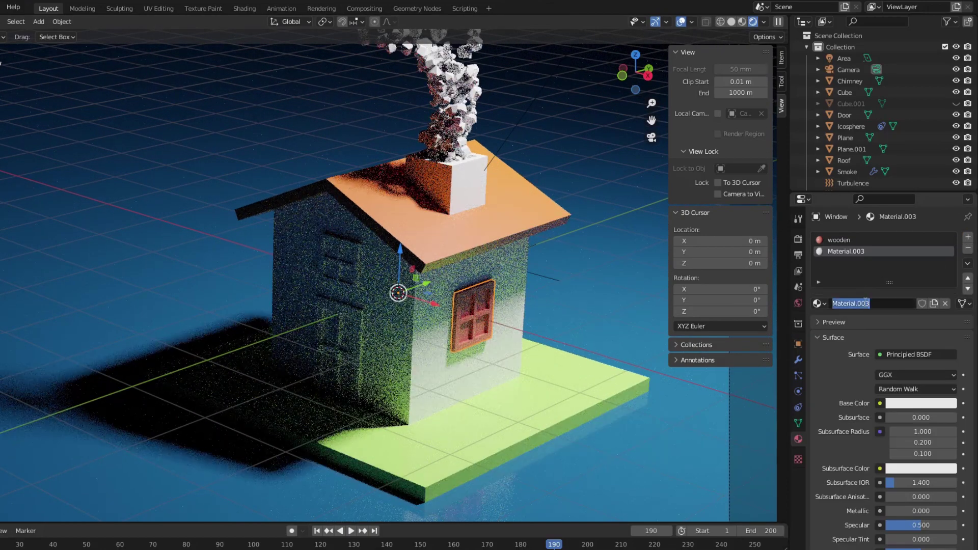
key("Return")
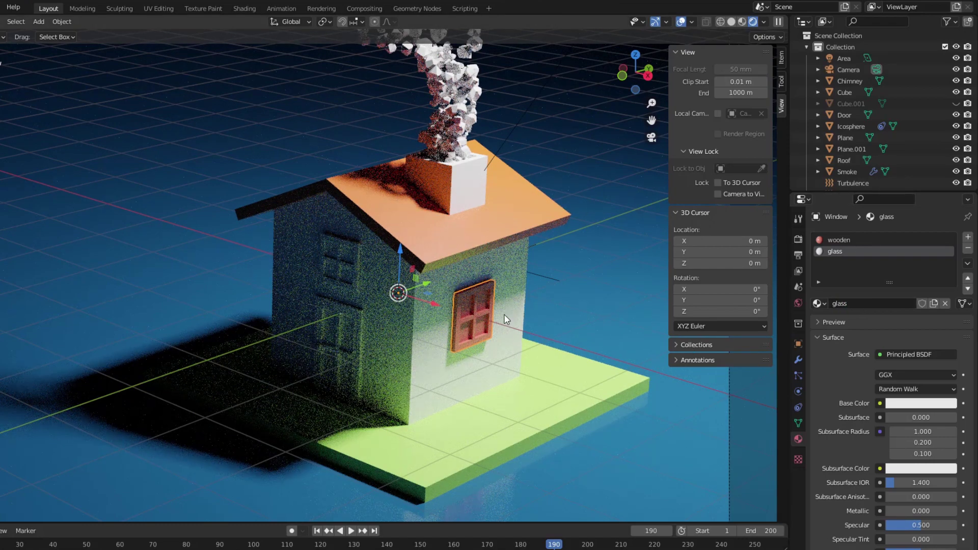
Assign the glass material to the four pane faces of the side window.
key("Tab")
left_click(468, 309)
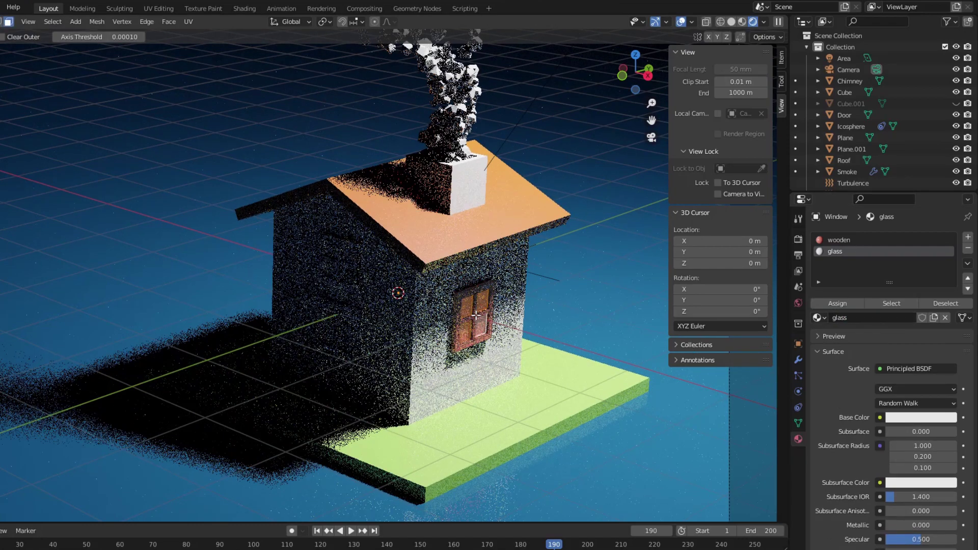
left_click(468, 335, "shift")
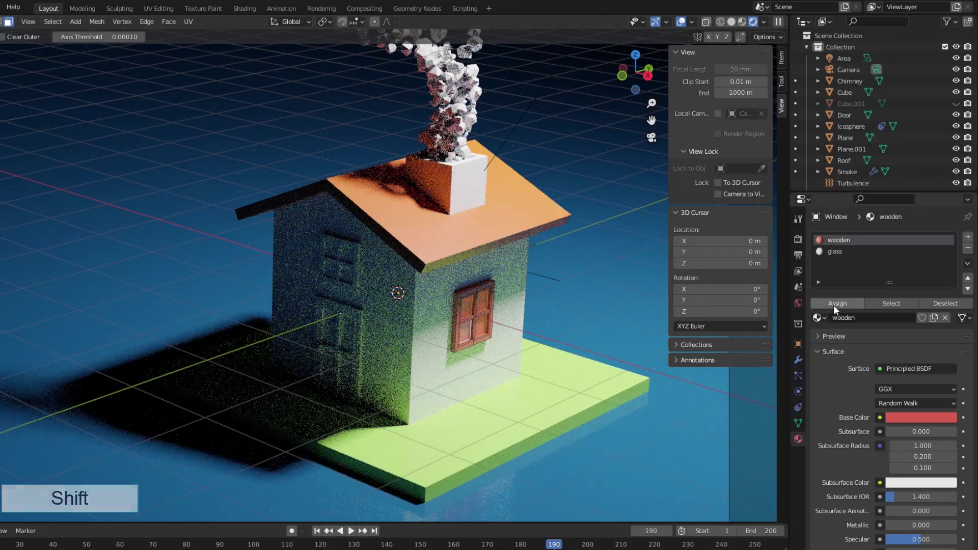
left_click(834, 252)
left_click(831, 303)
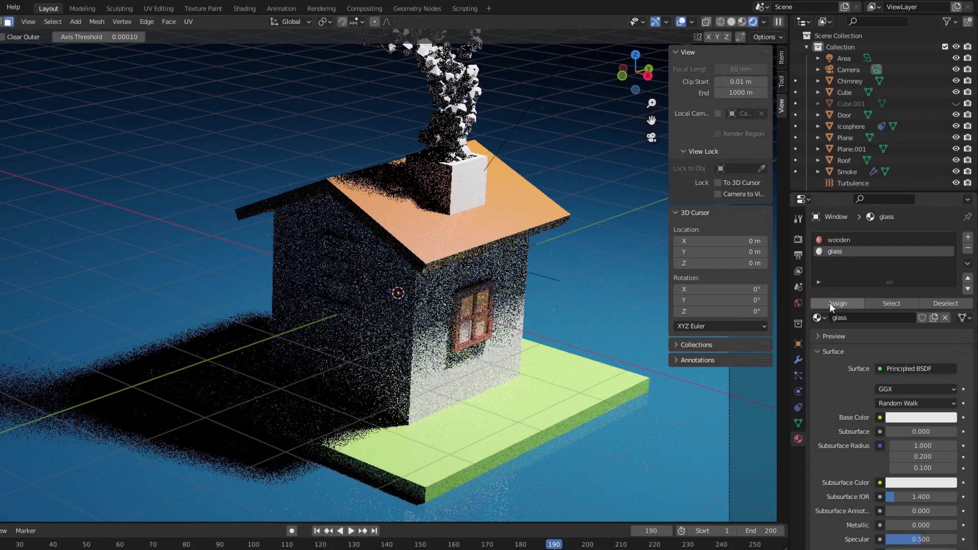
key("Tab")
Set the glass material's emission color to a pale lavender.
scroll(872, 377, "down", 10)
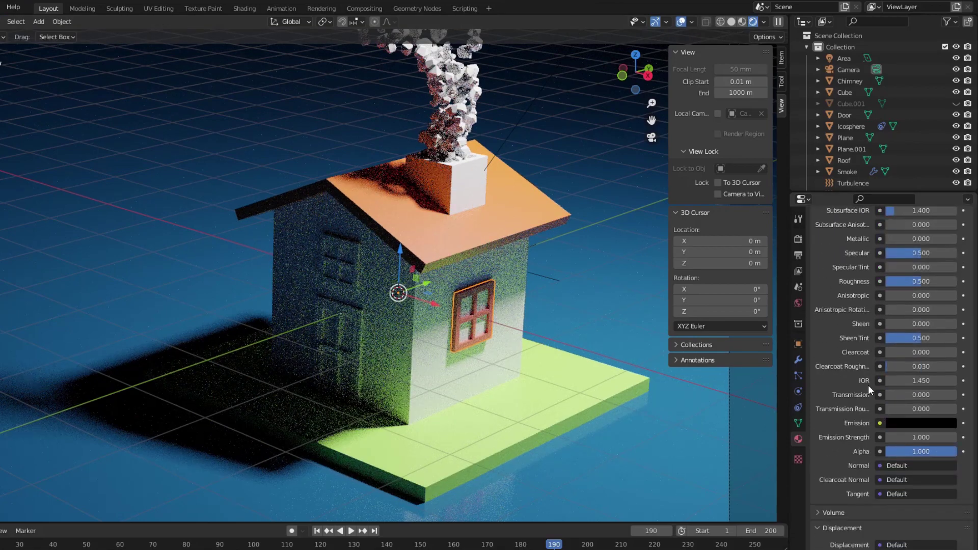
left_click(907, 423)
mouse_move(944, 337)
left_mouse_down()
mouse_move(948, 261)
mouse_move(910, 292)
left_mouse_up()
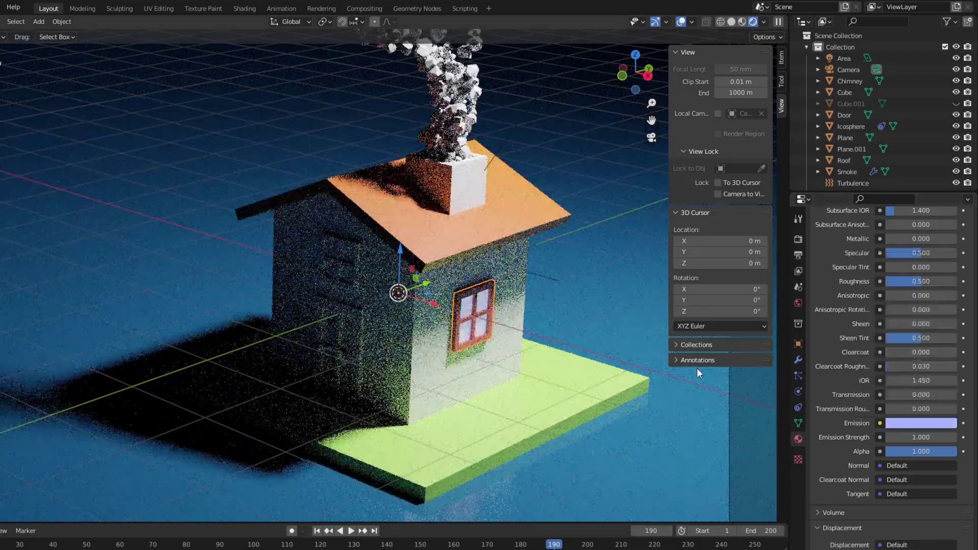
Replace the material of the window above the door with the existing wooden material.
left_click(339, 261)
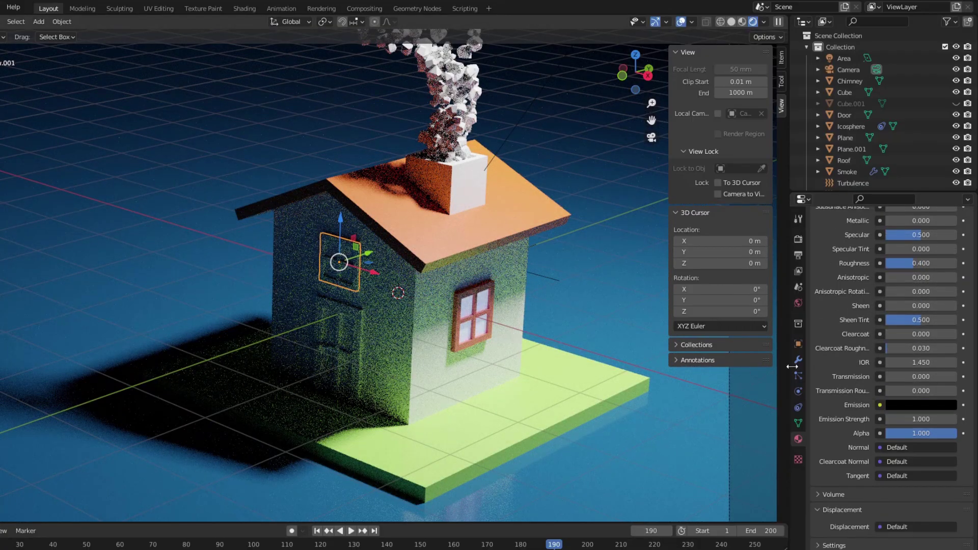
scroll(839, 356, "up", 12)
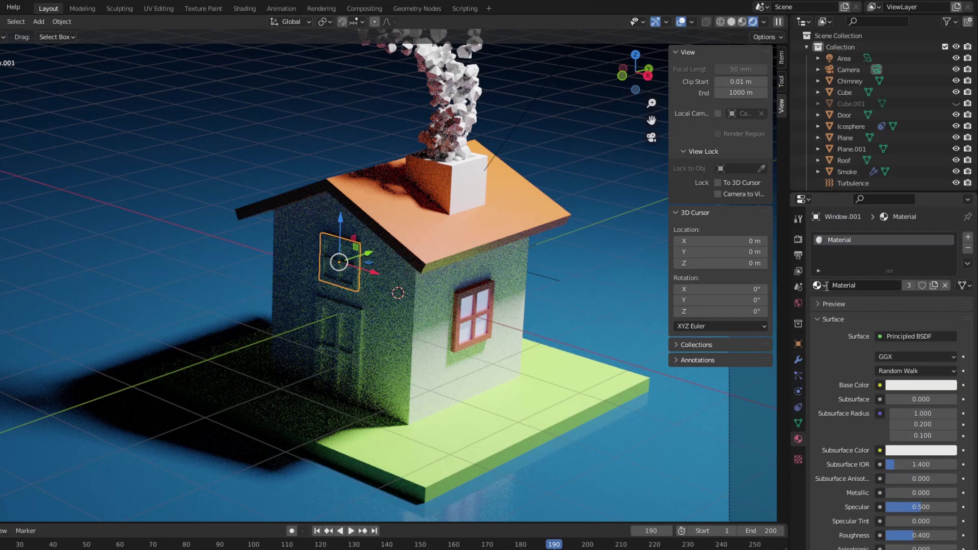
left_click(821, 285)
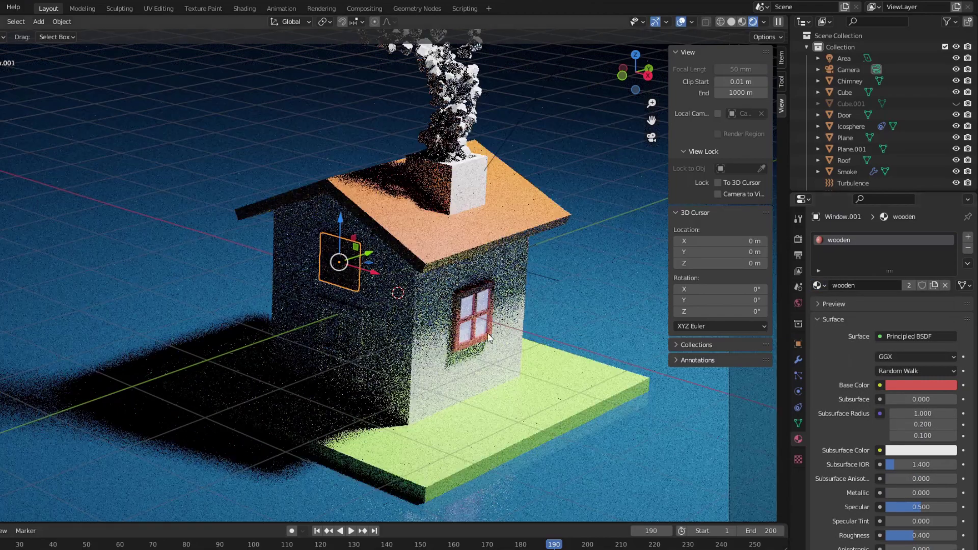
Add the existing glass material to the window above the door and assign it to its pane faces.
key("Tab")
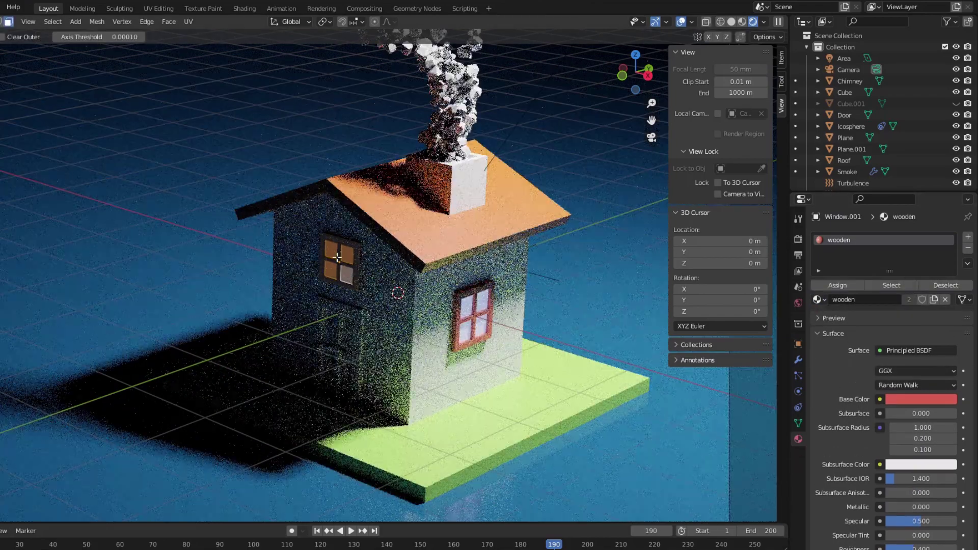
left_click(968, 237)
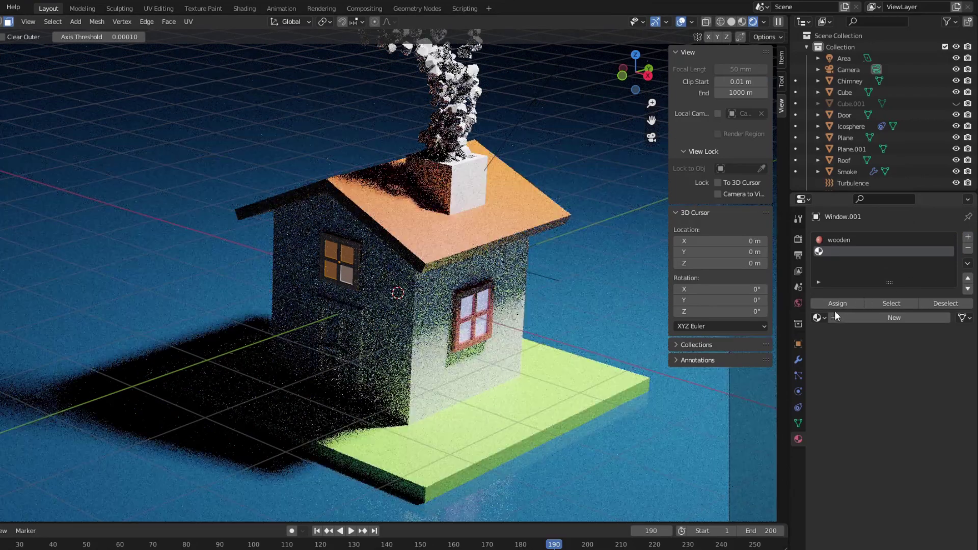
left_click(819, 318)
left_click(837, 333)
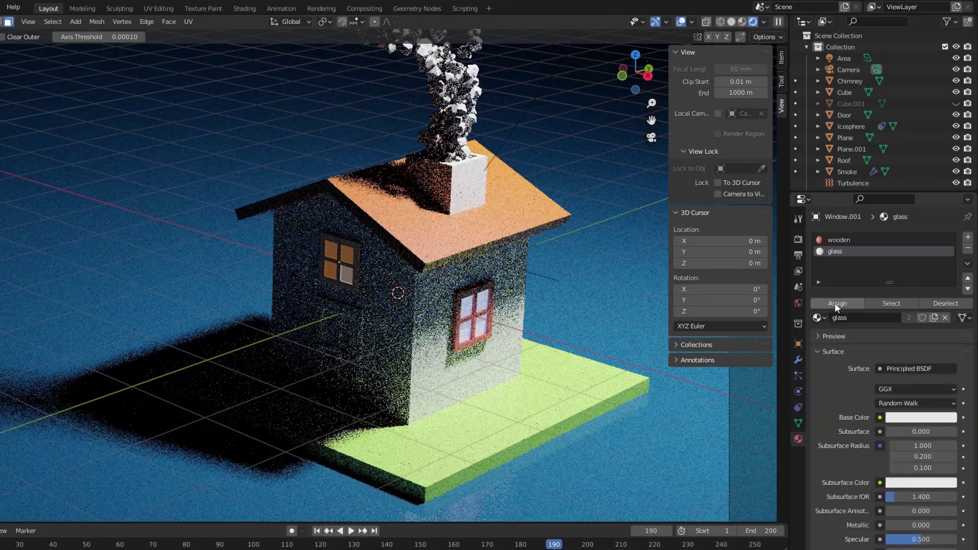
left_click(835, 303)
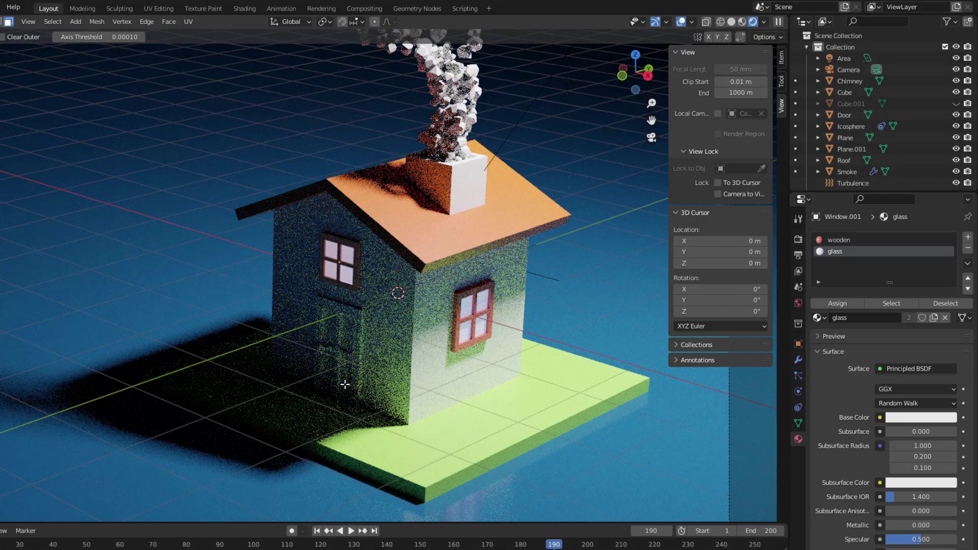
key("Tab")
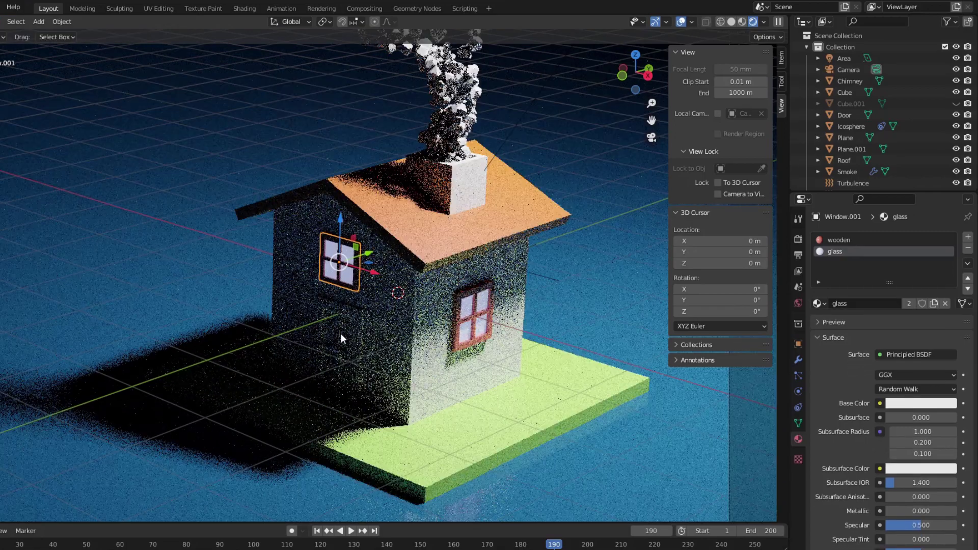
Swing the door open by rotating it about 77 degrees around the Z axis.
left_click(341, 334)
key("r")
key("z")
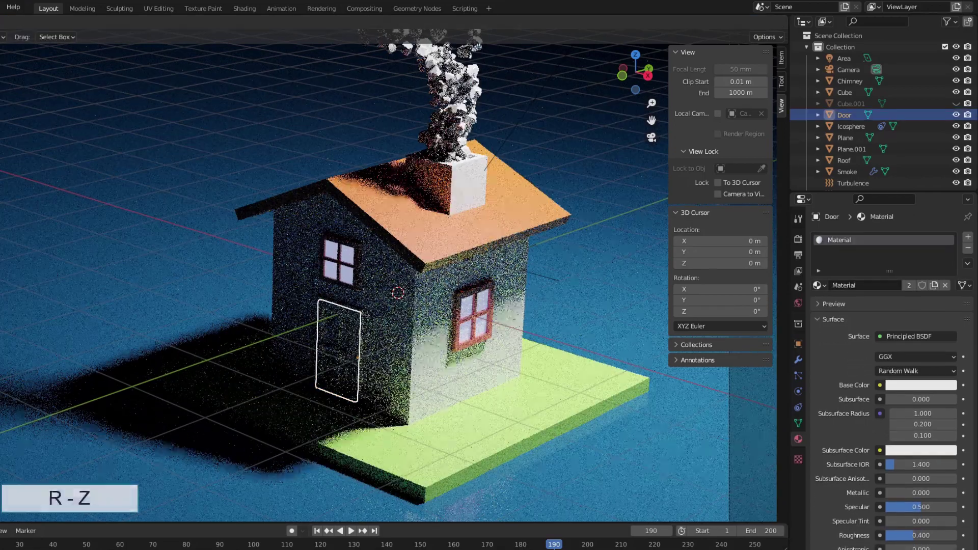
left_click(396, 443)
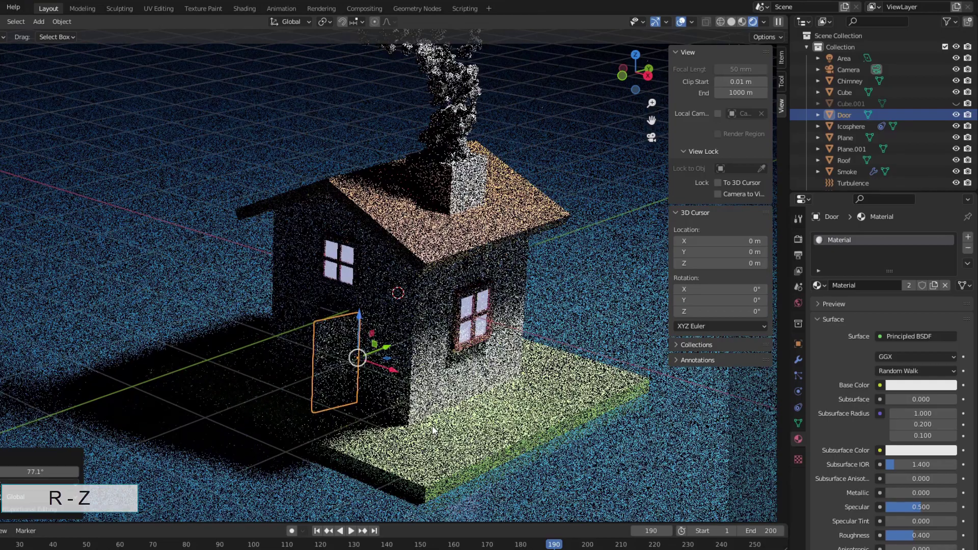
Add a point light inside the house and lower it about 0.28 m along Z.
middle_click_drag(396, 443, 437, 369)
key("shift+a")
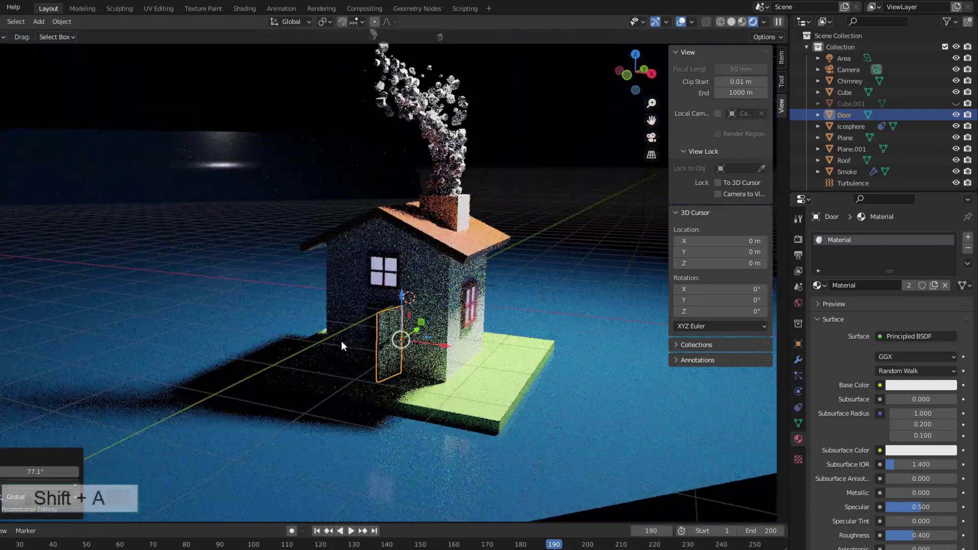
mouse_move(331, 341)
left_click(386, 341)
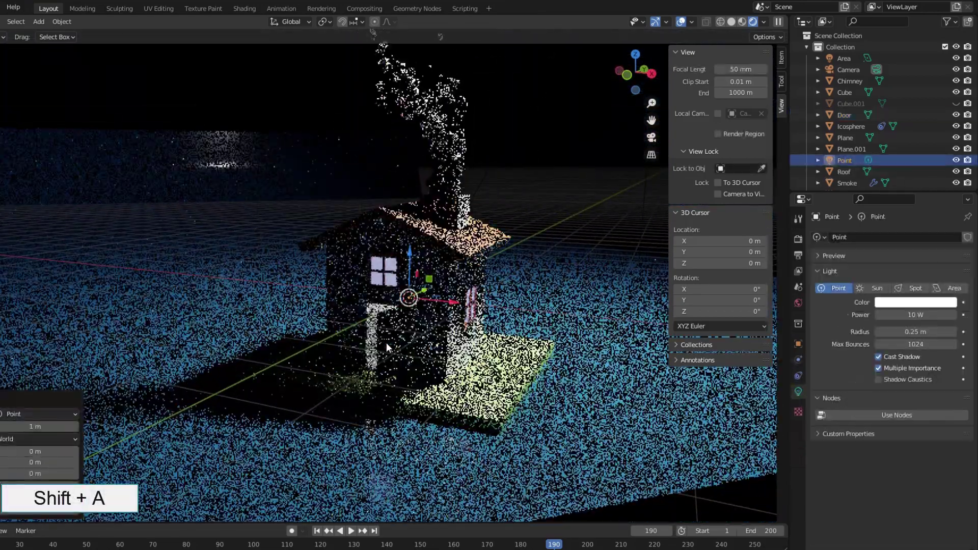
key("g")
key("z")
left_click(410, 312)
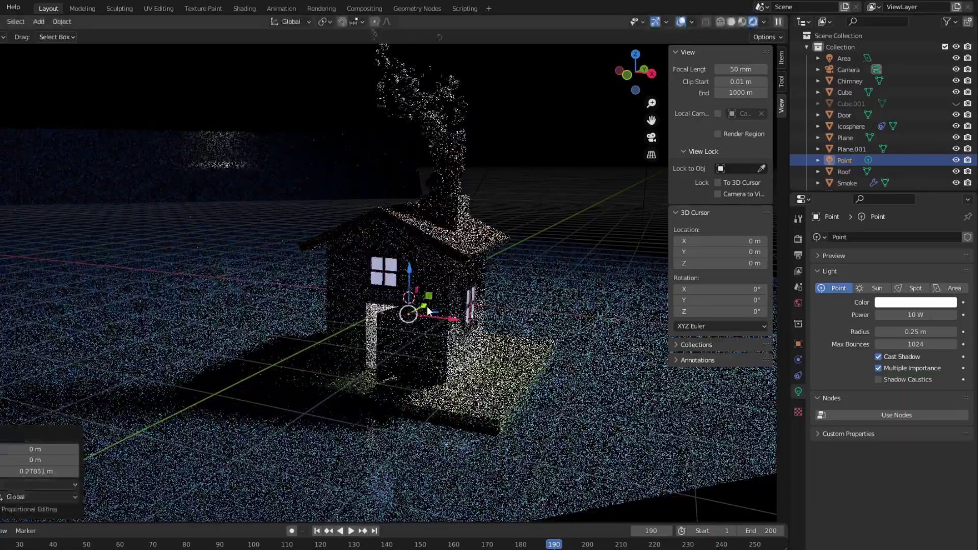
Move the point light about 0.52 m along negative Y, toward the door.
middle_click_drag(411, 311, 410, 358)
key("g")
key("y")
left_click(457, 357)
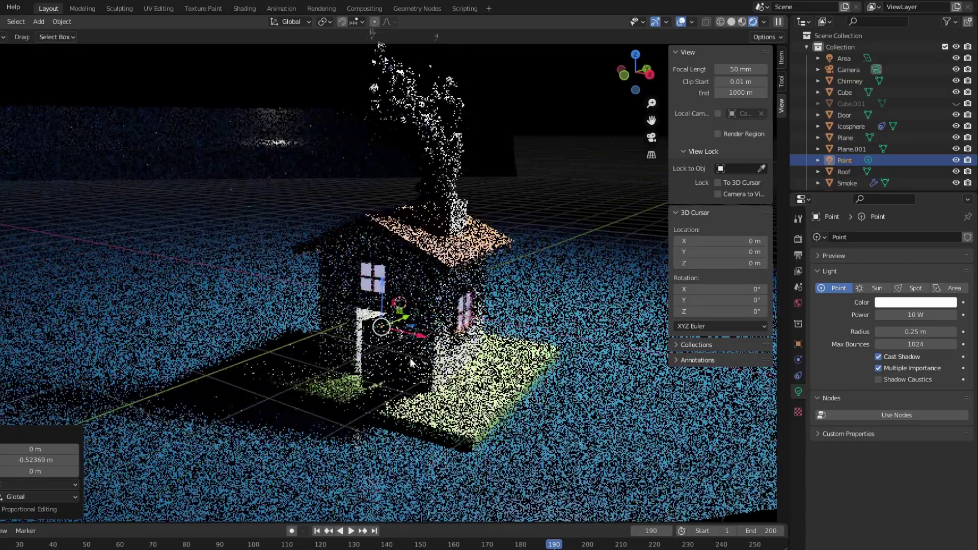
Swing the door slightly back toward closed around Z and give it the existing wooden material.
left_click(366, 371)
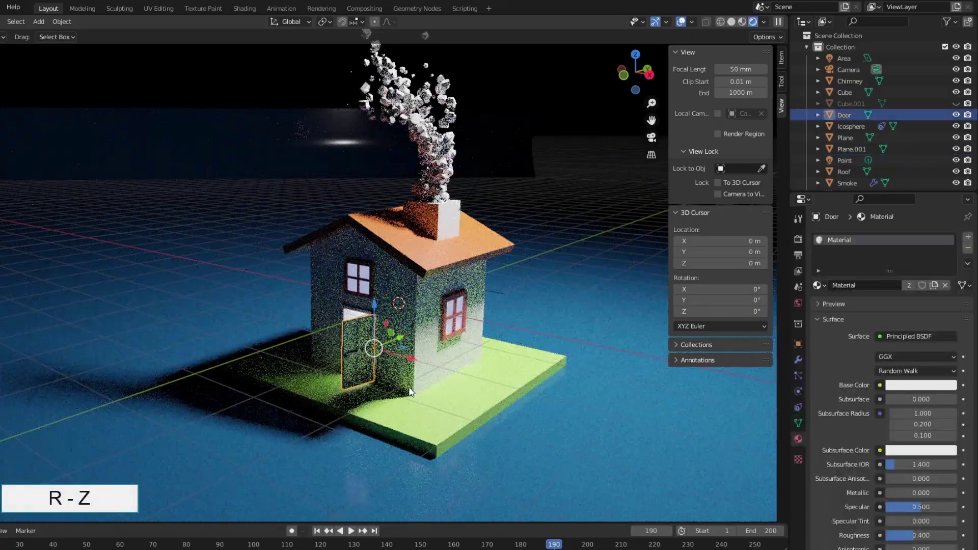
key("r")
key("z")
left_click(352, 340)
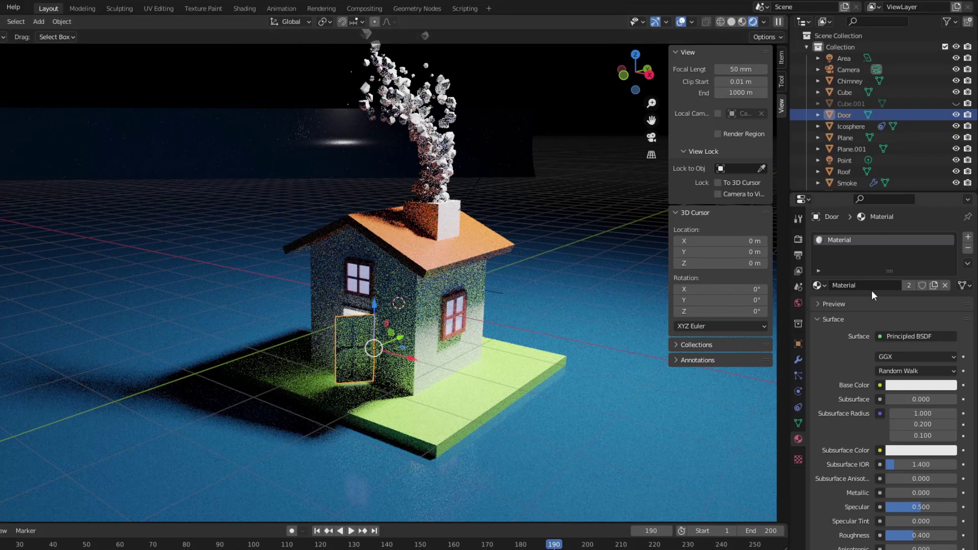
left_click(824, 286)
left_click(842, 352)
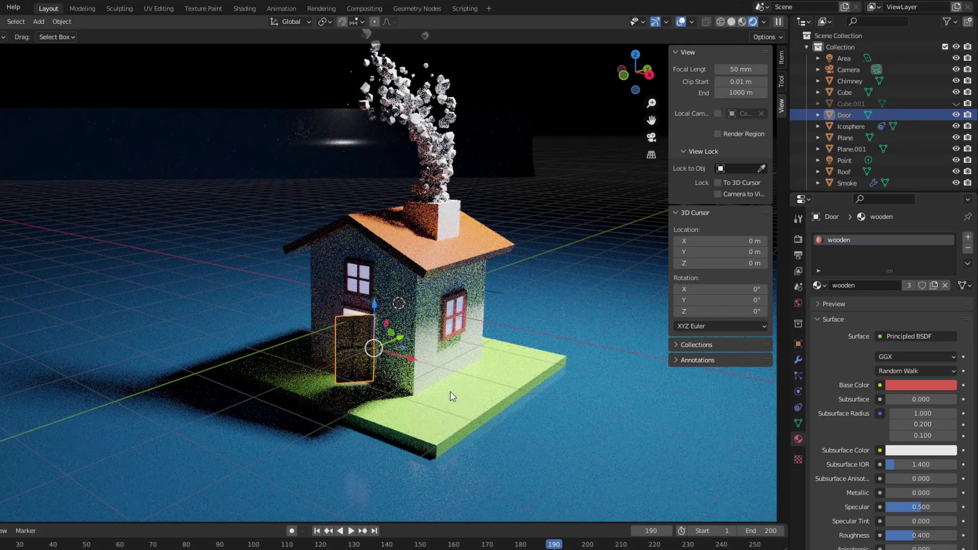
Give the chimney a new material with a very dark gray base color.
left_click(434, 220)
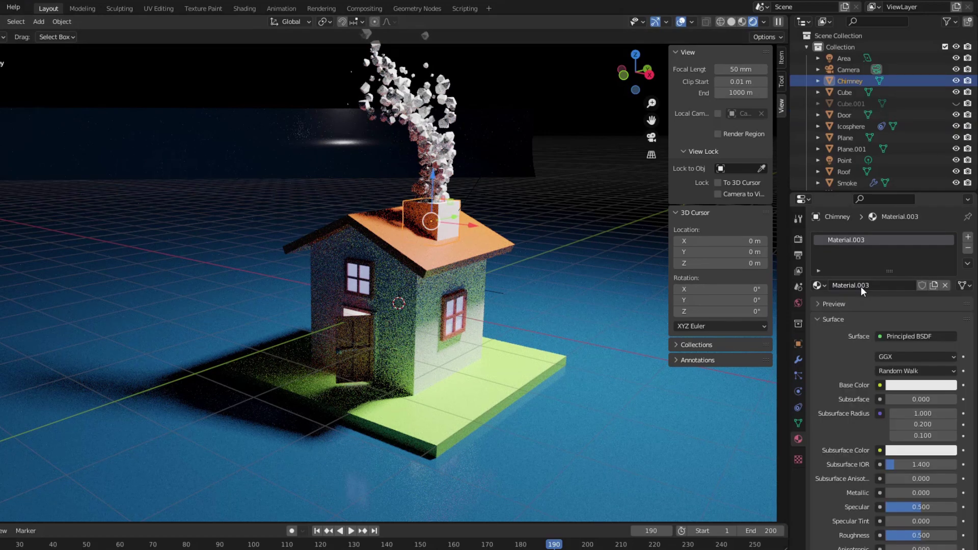
left_click(920, 386)
left_click_drag(949, 230, 948, 281)
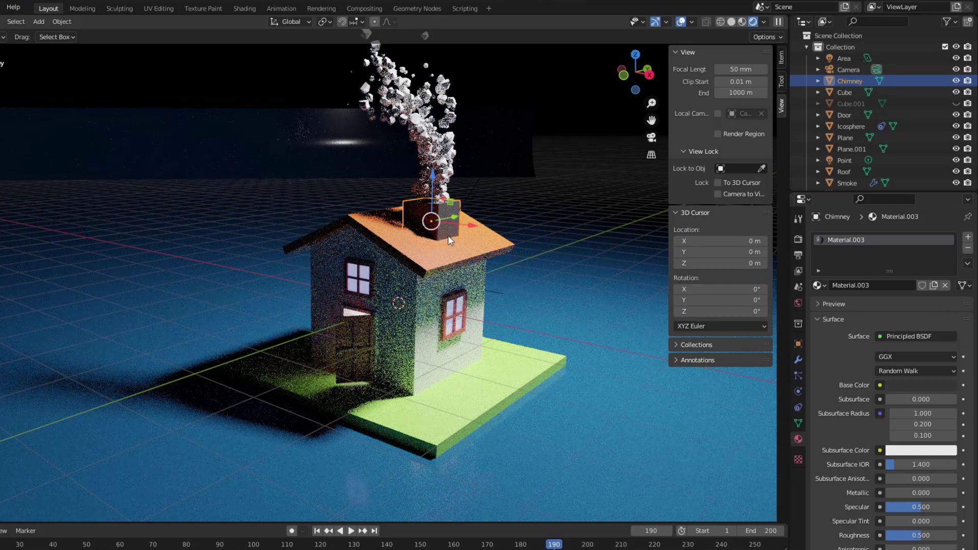
Give the Smoke object a new material that uses an Emission surface shader.
left_click(439, 145)
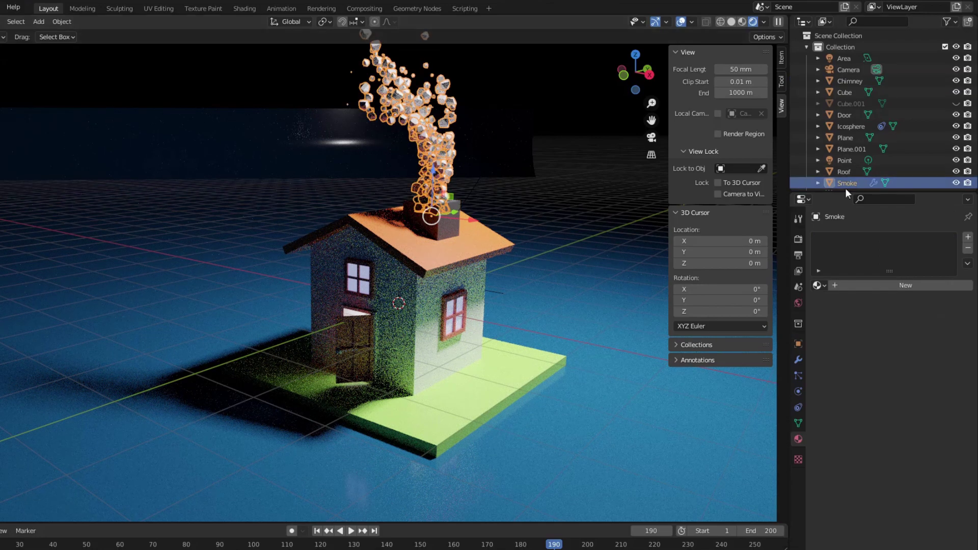
left_click(866, 283)
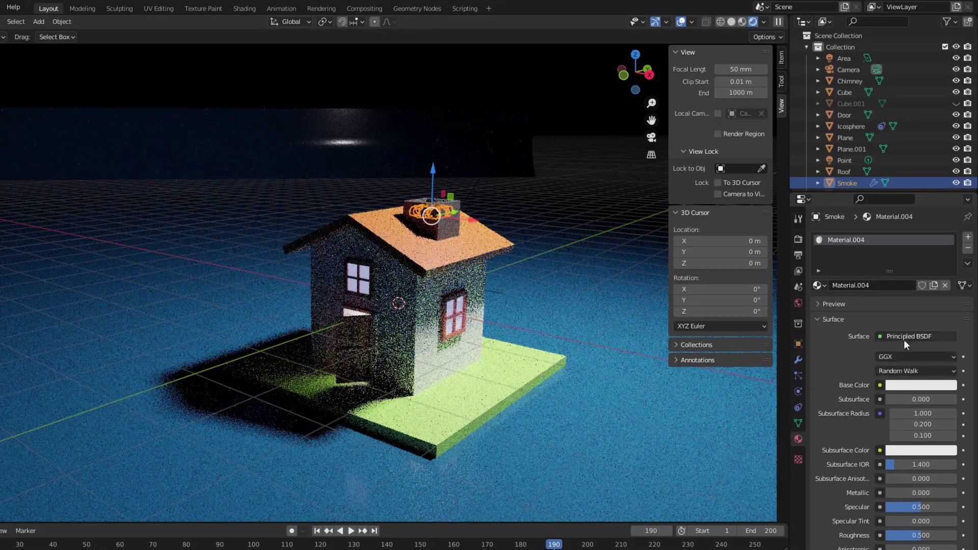
left_click(908, 337)
left_click(822, 122)
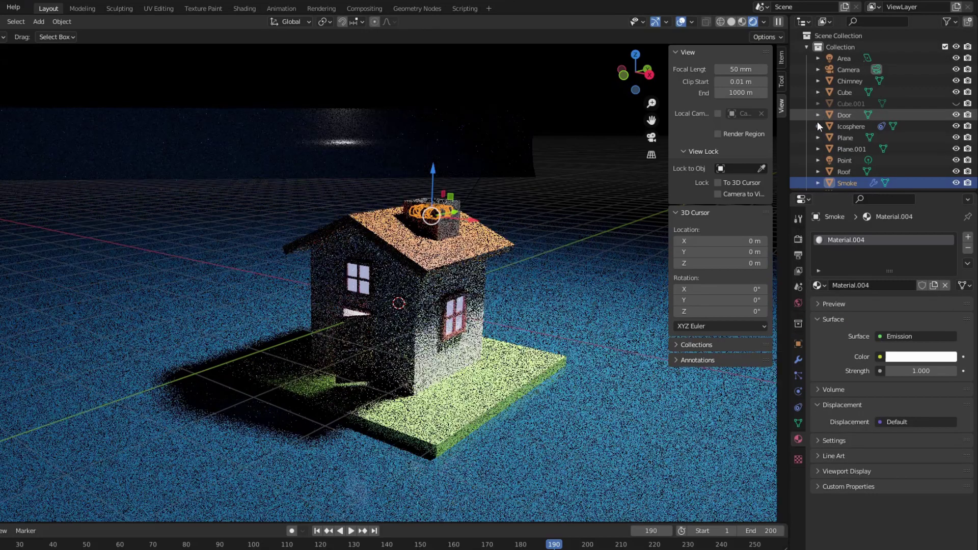
Set the smoke material's emission color to fully saturated red and its strength to 2.
left_click(922, 357)
left_click(896, 277)
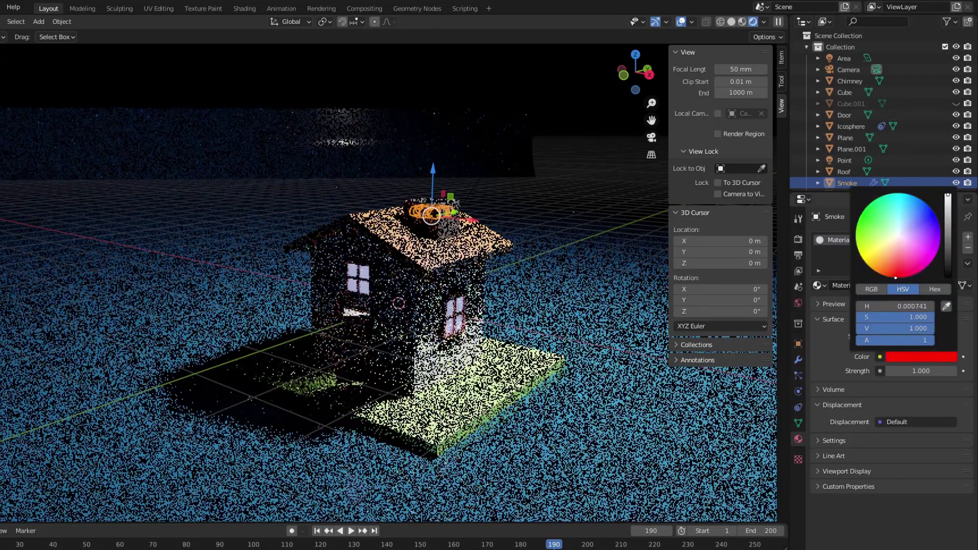
left_click(913, 371)
type("2")
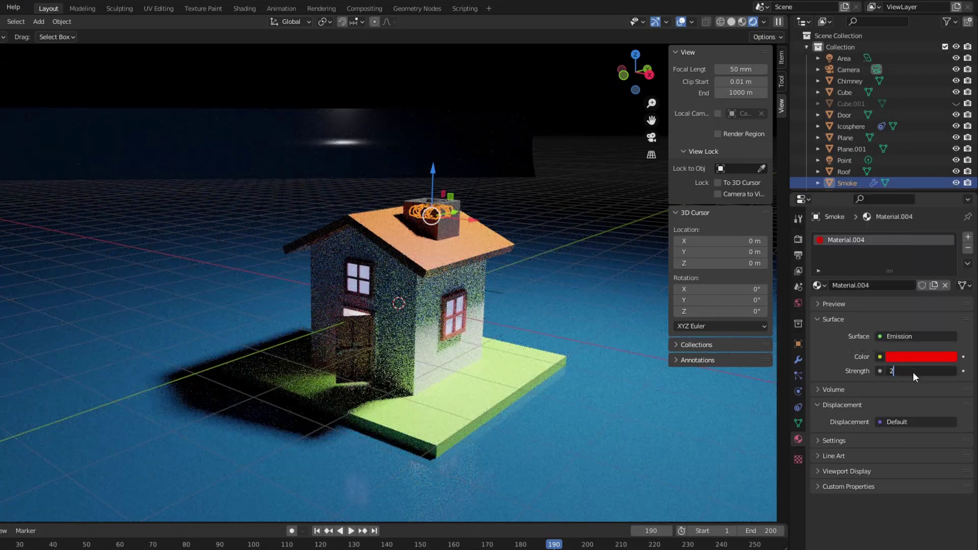
key("Return")
Play the animation from frame 1 to check the smoke's emission material, and stop it at frame 68.
left_click(317, 531)
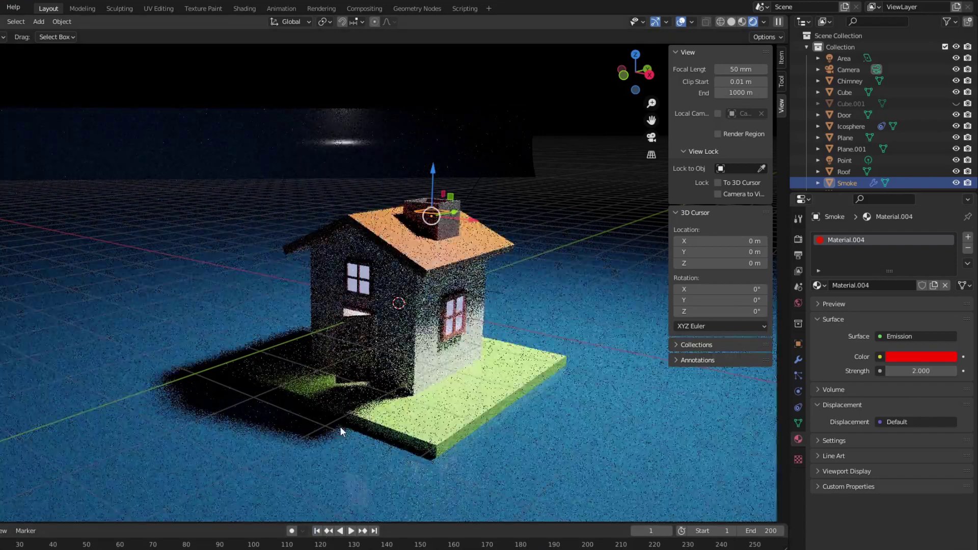
scroll(340, 432, "down", 5)
key("space")
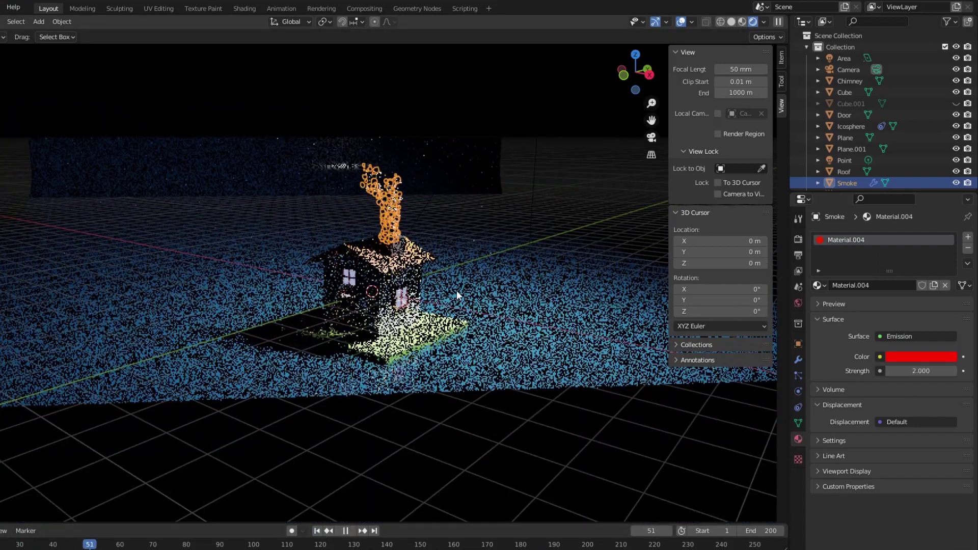
left_click(454, 191)
scroll(518, 243, "up", 5)
key("space")
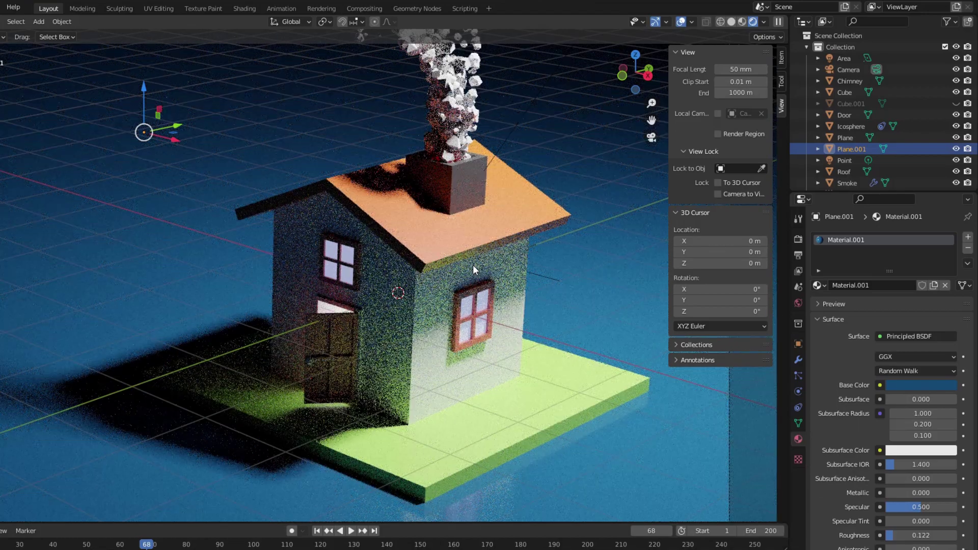
scroll(467, 329, "down", 2)
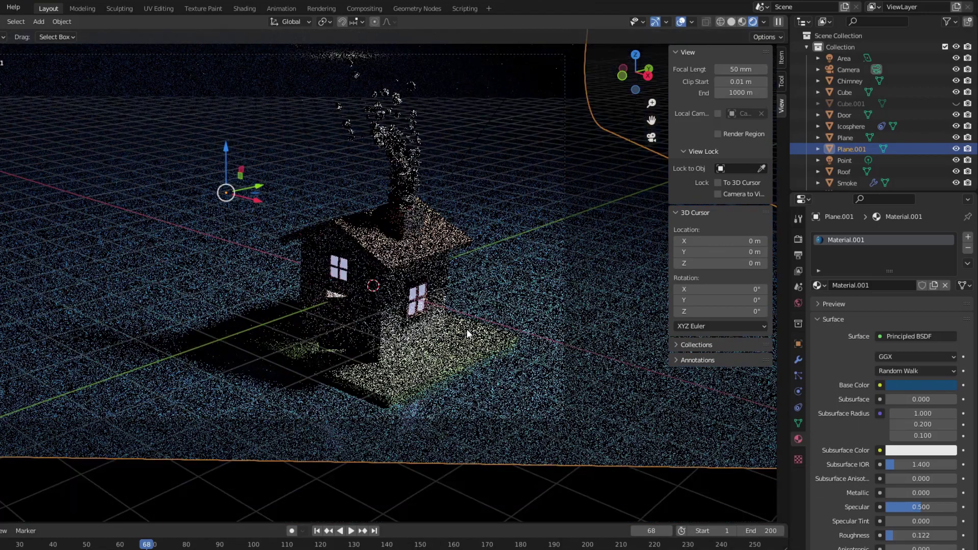